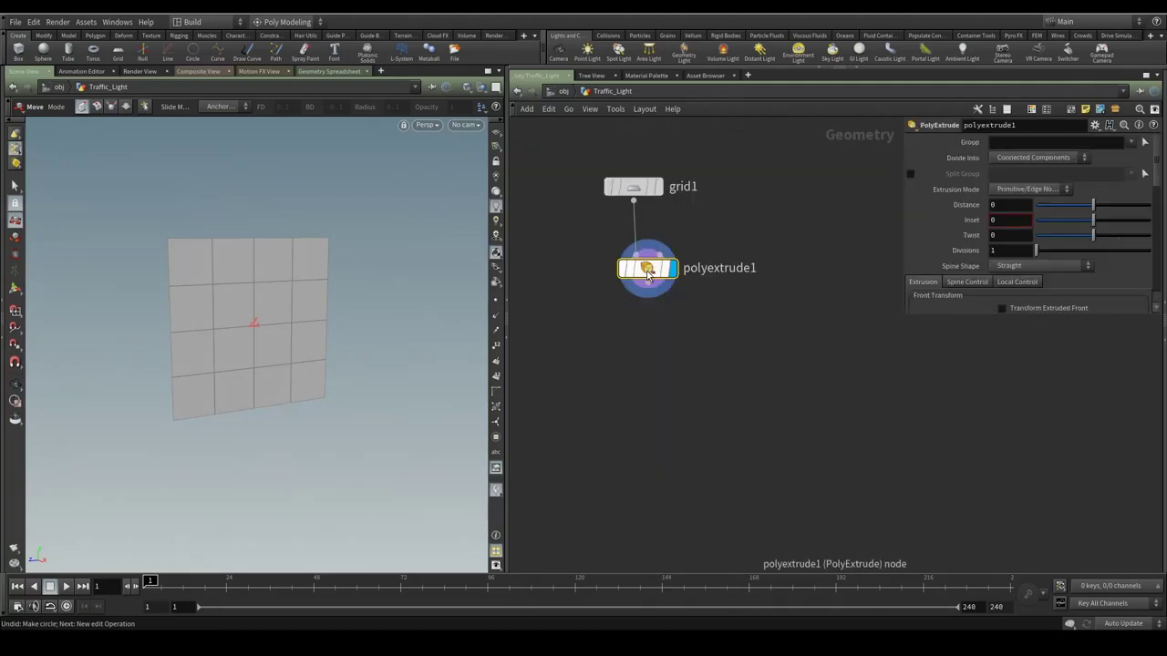
Inset the grid into a frame, reshape the inner points with Edit, and add merge1 and a PIECE null
{"action": "left_click_drag", "start_coordinate": [982, 316], "coordinate": [982, 505]}
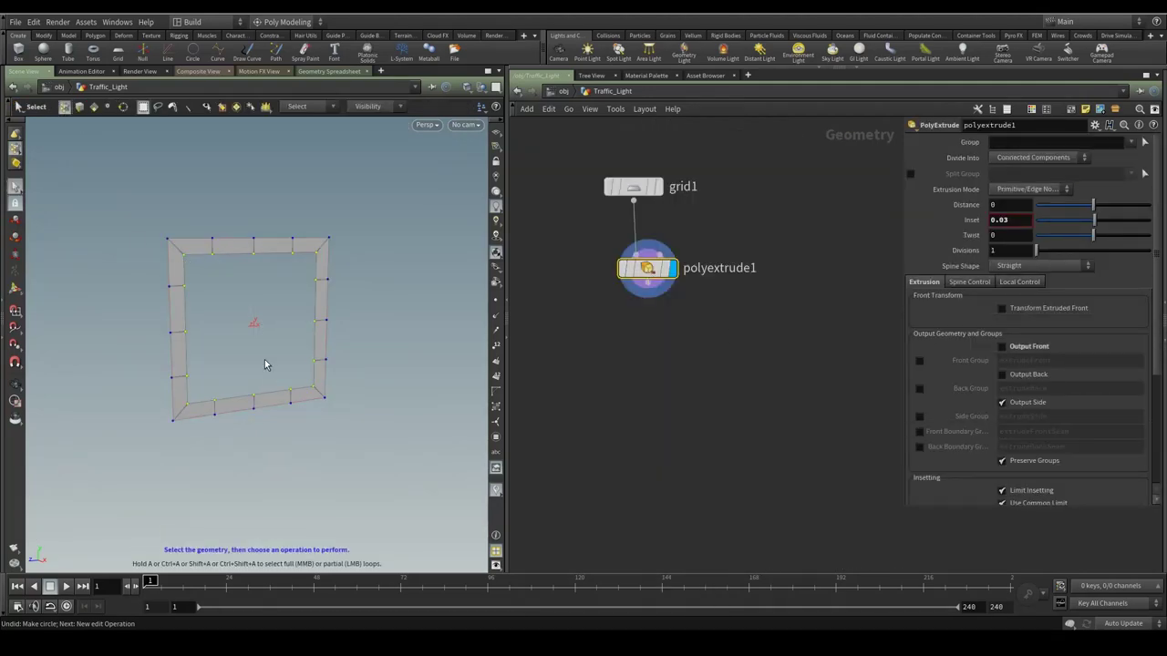
{"action": "key", "text": "shift+c"}
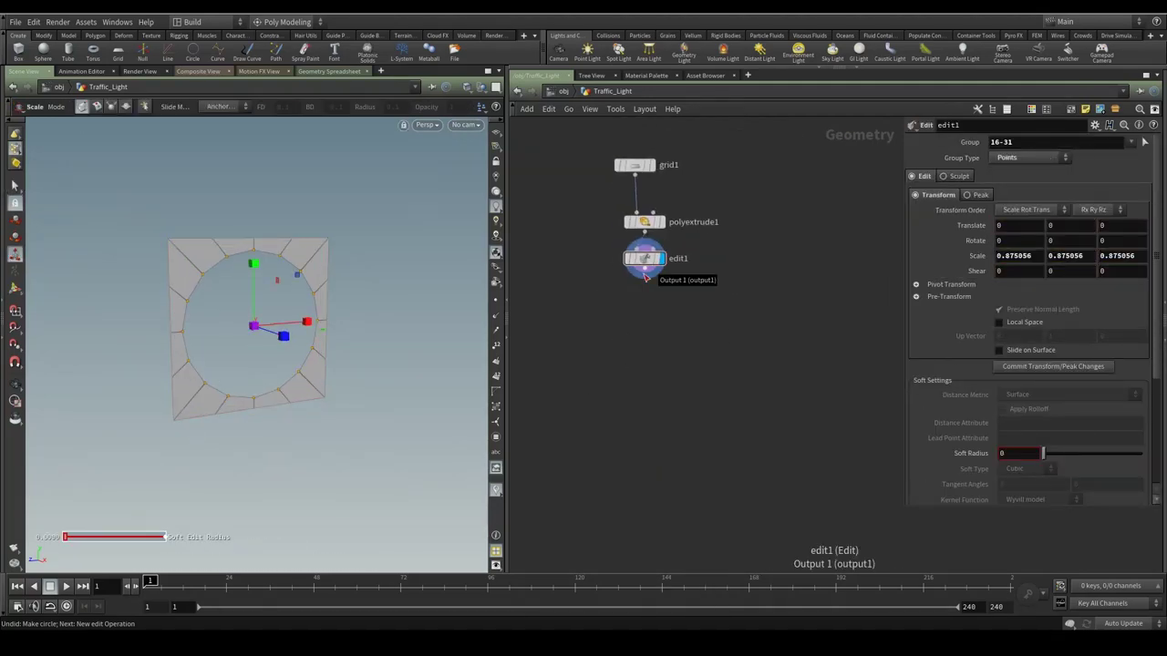
{"action": "key", "text": "Tab"}
{"action": "type", "text": "merge"}
{"action": "left_click", "coordinate": [651, 325]}
{"action": "left_click", "coordinate": [663, 372]}
Add a Transform node below PIECE
{"action": "key", "text": "Tab"}
{"action": "type", "text": "trans"}
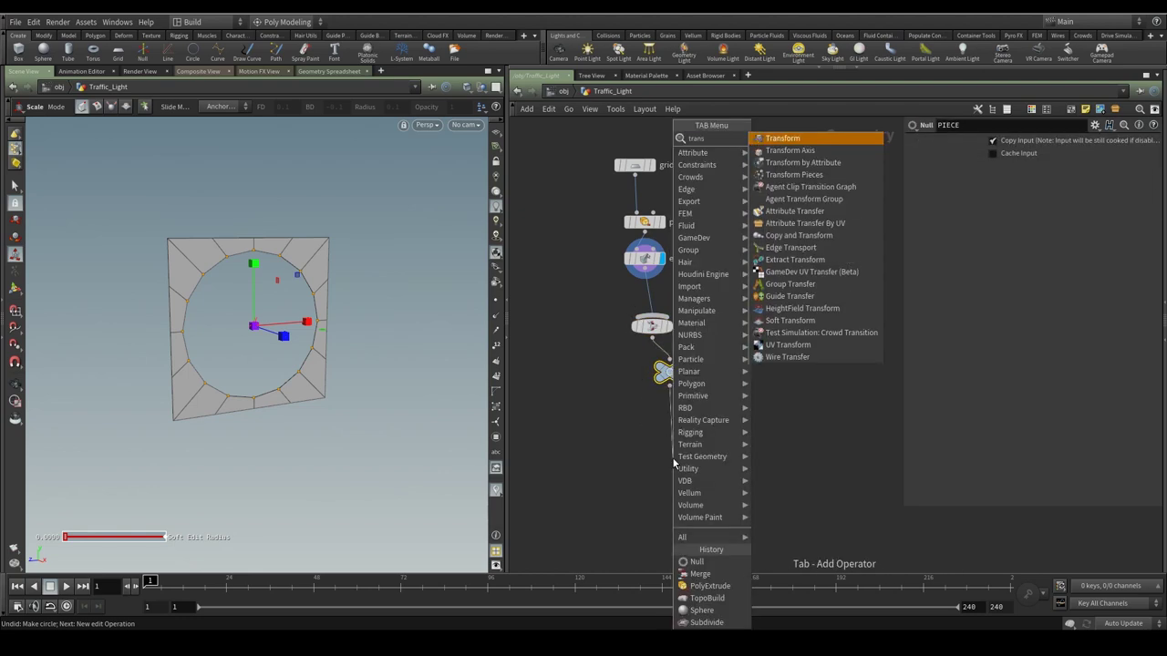
{"action": "key", "text": "Return"}
{"action": "left_click", "coordinate": [674, 463]}
Add two Copy and Transform nodes, naming the first Radial_Copy
{"action": "key", "text": "Tab"}
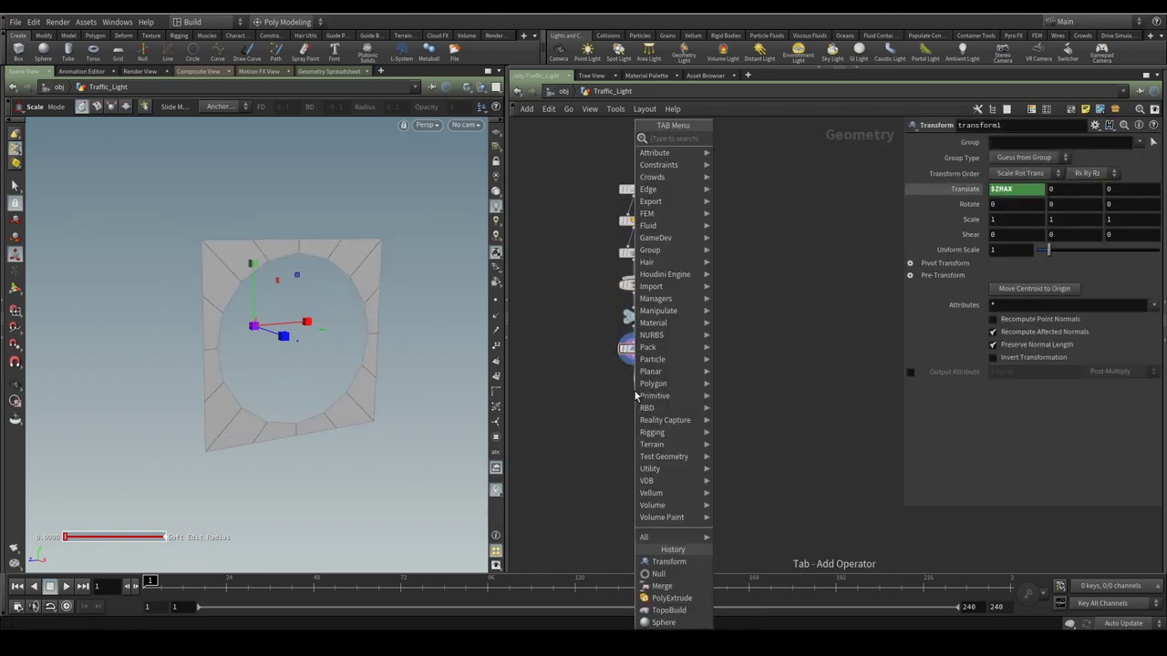
{"action": "type", "text": "copy"}
{"action": "key", "text": "Return"}
{"action": "key", "text": "Tab"}
{"action": "type", "text": "copy"}
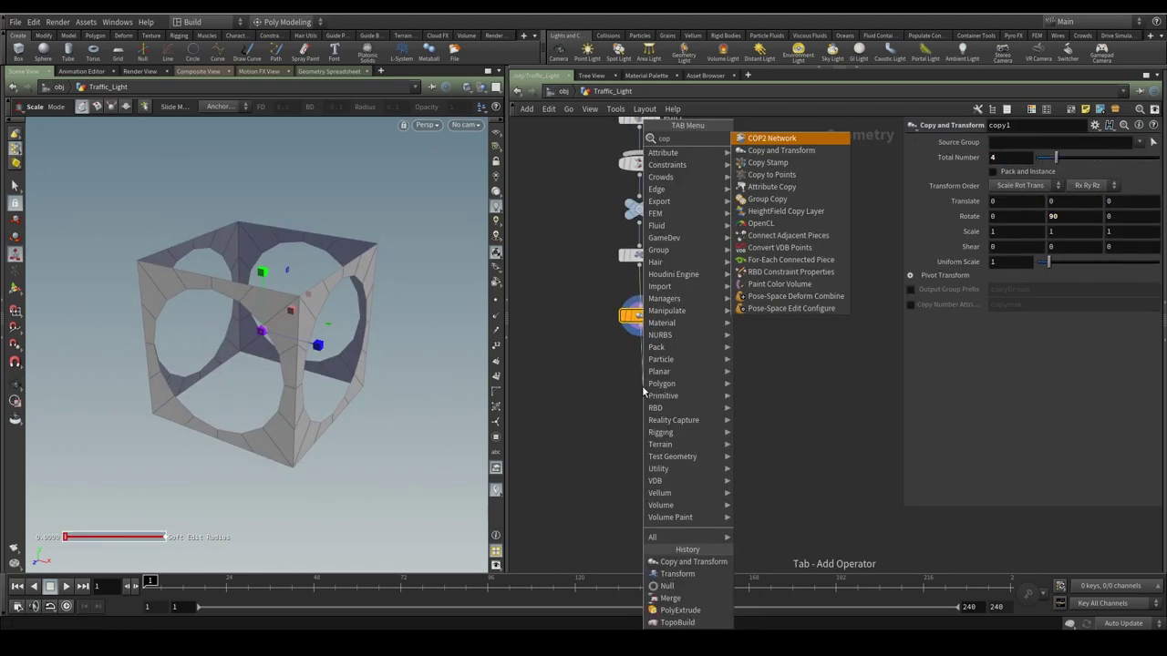
{"action": "key", "text": "Return"}
{"action": "left_click", "coordinate": [643, 386]}
{"action": "double_click", "coordinate": [680, 316]}
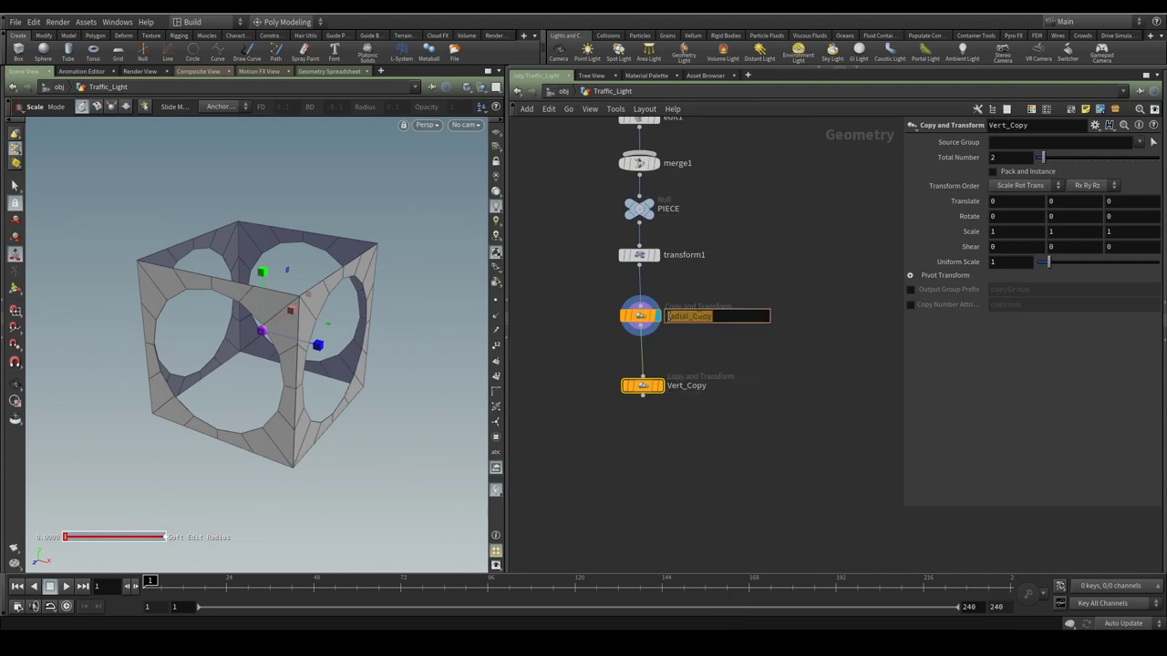
Reference the piece height for Vert_Copy's vertical offset
{"action": "right_click", "coordinate": [1075, 203]}
{"action": "left_click", "coordinate": [898, 201]}
{"action": "left_click", "coordinate": [930, 411]}
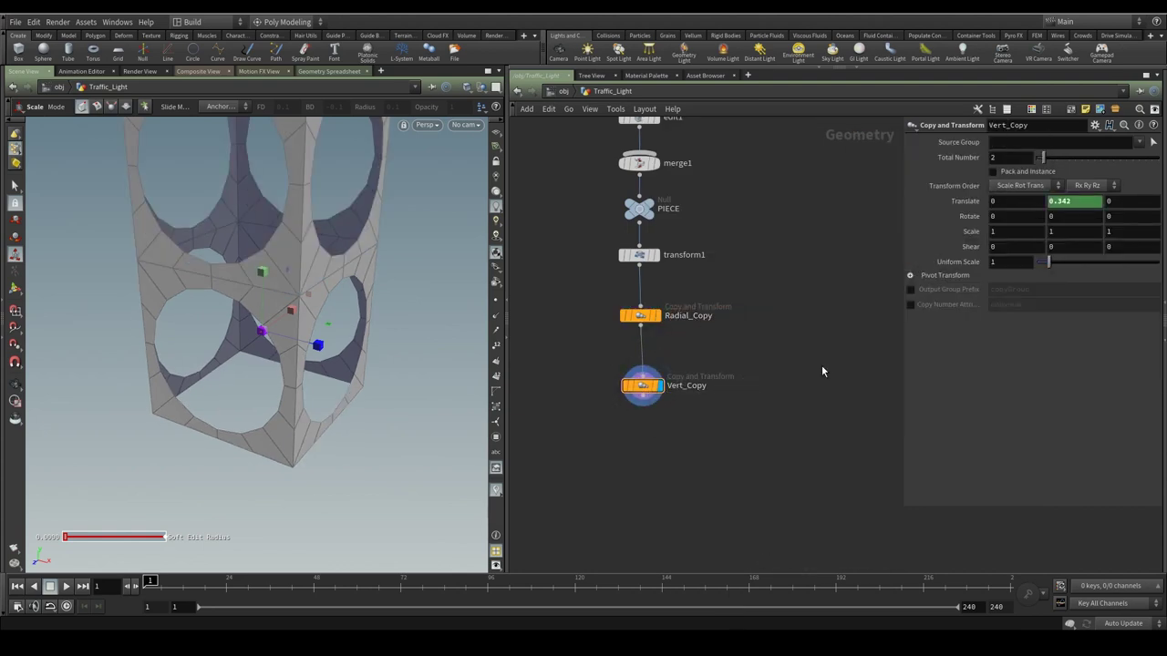
{"action": "middle_click_drag", "start_coordinate": [576, 386], "coordinate": [582, 598]}
Add a sphere1 node and wire it into merge1
{"action": "left_click", "coordinate": [666, 373]}
{"action": "key", "text": "Tab"}
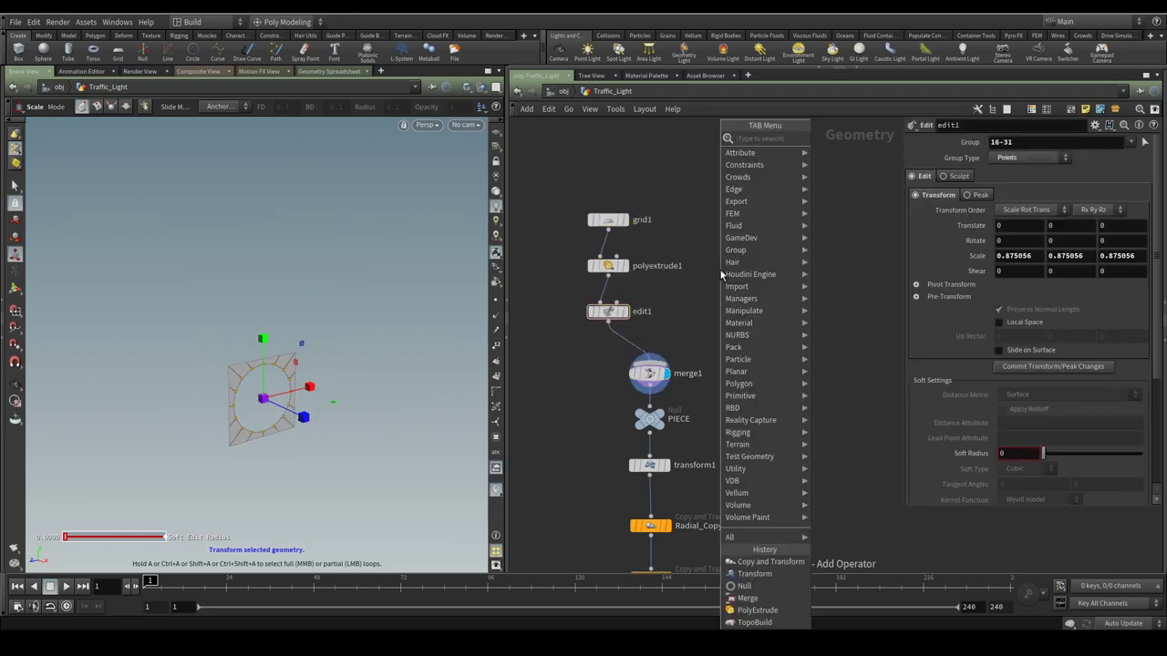
{"action": "type", "text": "sphere"}
{"action": "key", "text": "Return"}
{"action": "left_click", "coordinate": [717, 228]}
{"action": "scroll", "coordinate": [725, 236], "scroll_direction": "up", "scroll_amount": 2}
{"action": "left_click_drag", "start_coordinate": [720, 262], "coordinate": [618, 406]}
Make the sphere a Polygon Mesh on X Axis, radius 0.15 linked to the copied channel
{"action": "left_click", "coordinate": [1021, 141]}
{"action": "left_click", "coordinate": [1017, 172]}
{"action": "left_click", "coordinate": [1012, 235]}
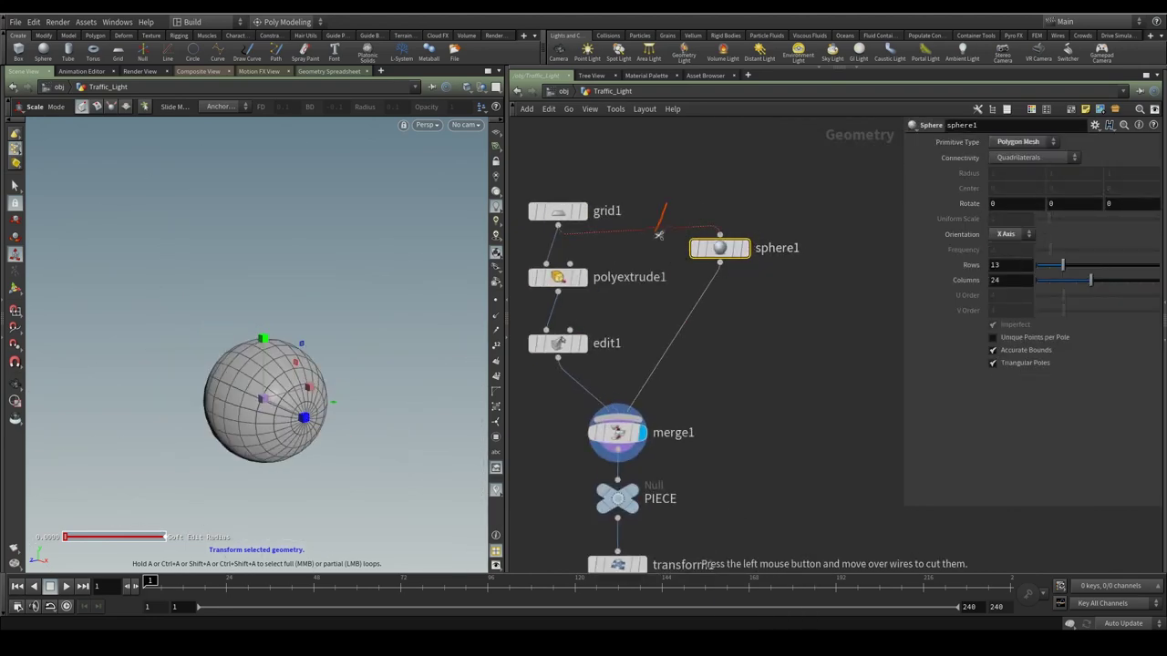
{"action": "left_click_drag", "start_coordinate": [659, 235], "coordinate": [657, 238]}
{"action": "middle_click_drag", "start_coordinate": [969, 173], "coordinate": [962, 201]}
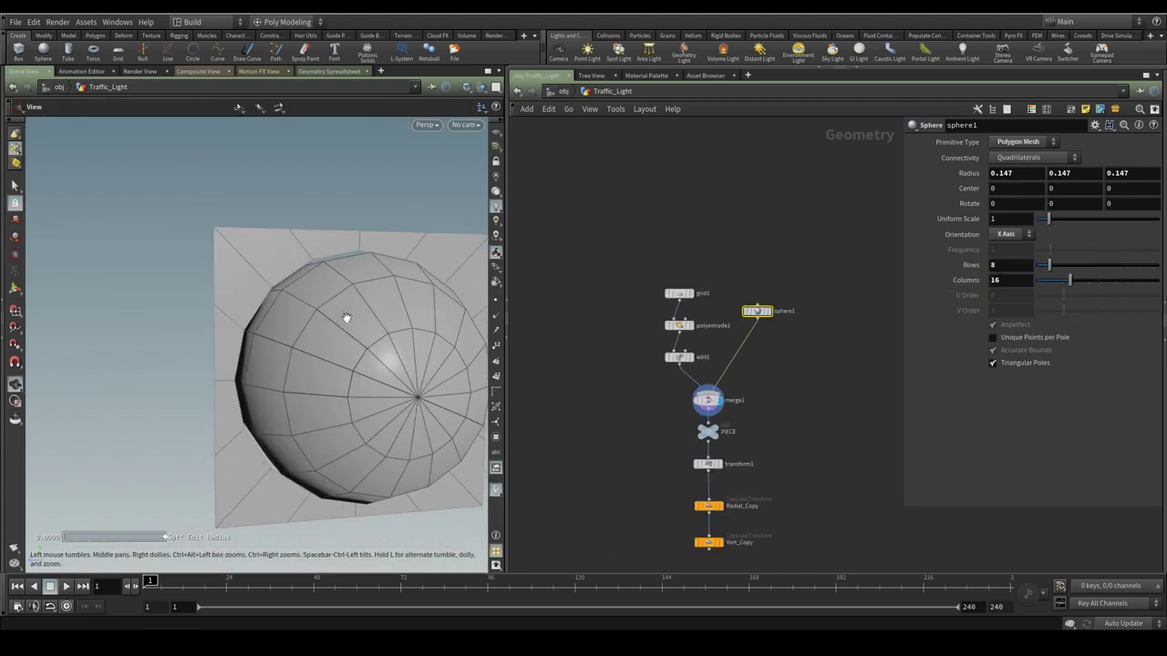
{"action": "left_click_drag", "start_coordinate": [347, 317], "coordinate": [398, 315]}
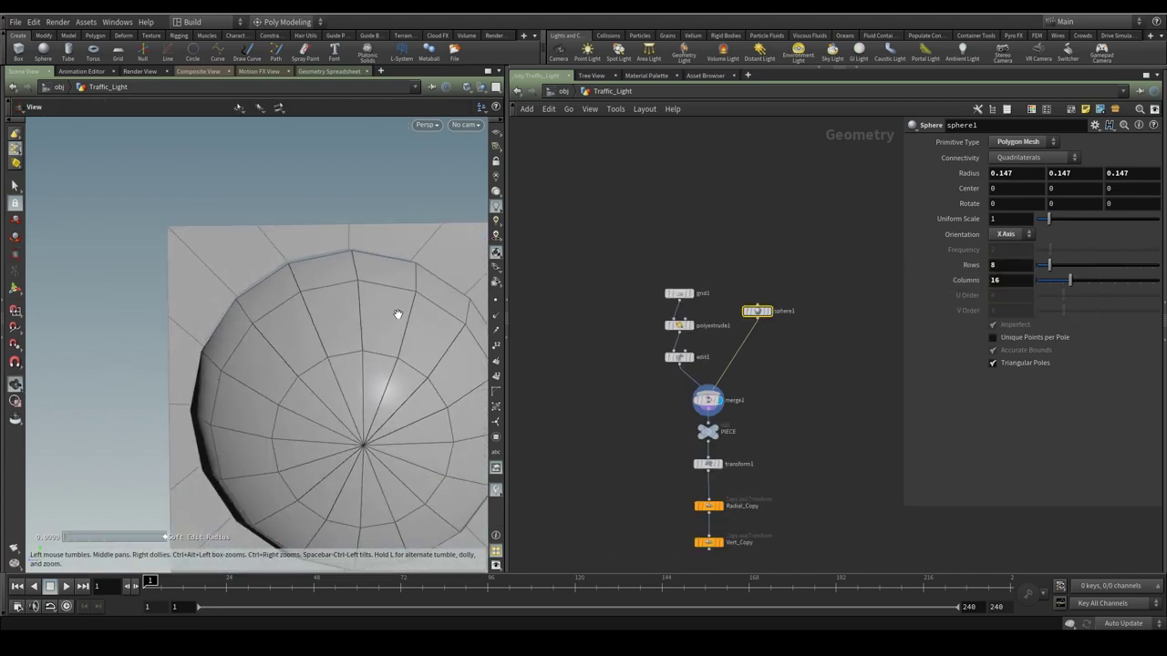
{"action": "middle_click_drag", "start_coordinate": [966, 174], "coordinate": [968, 177]}
{"action": "right_click", "coordinate": [1001, 172]}
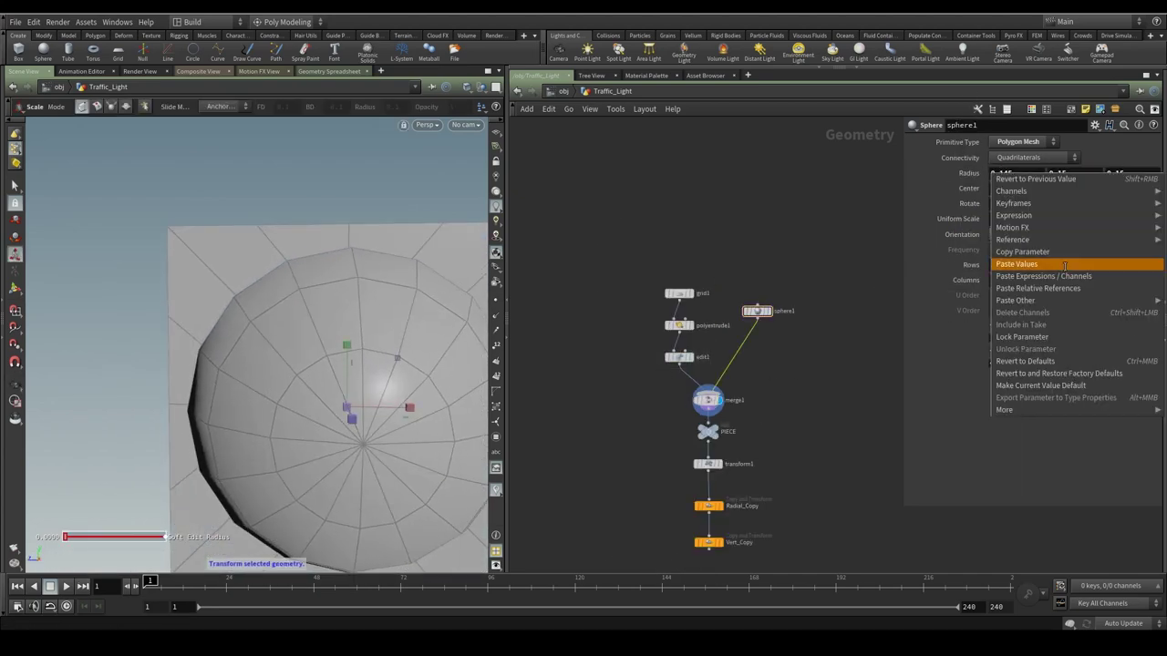
{"action": "left_click", "coordinate": [993, 261]}
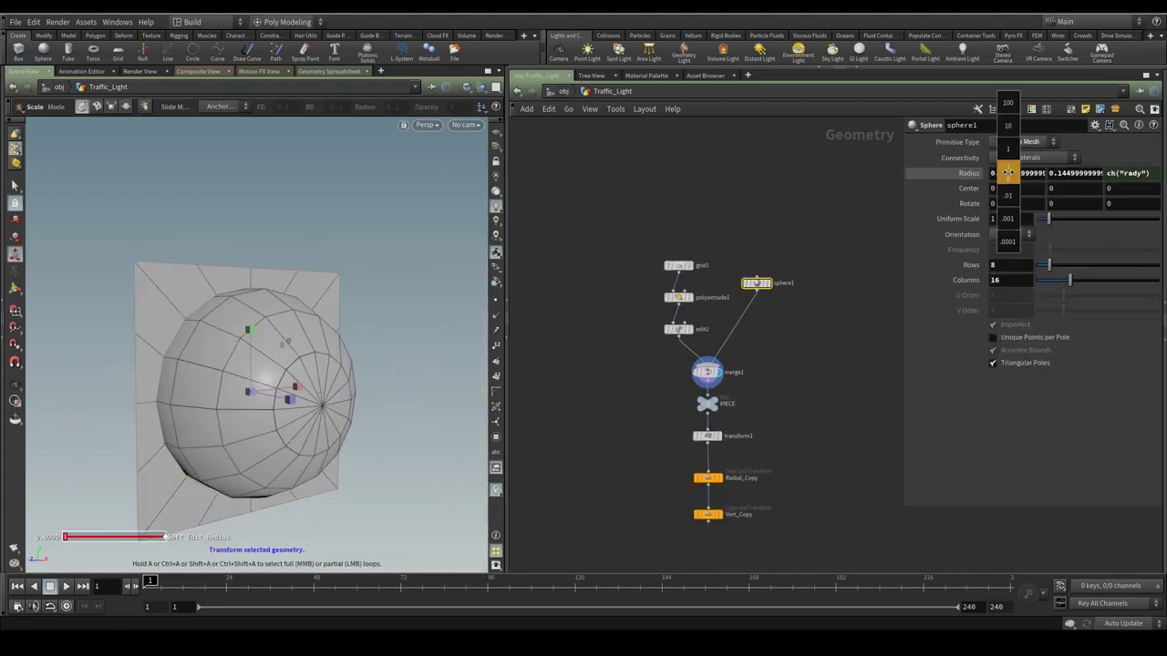
Clip the sphere in half at the origin and place a new tube node
{"action": "key", "text": "Return"}
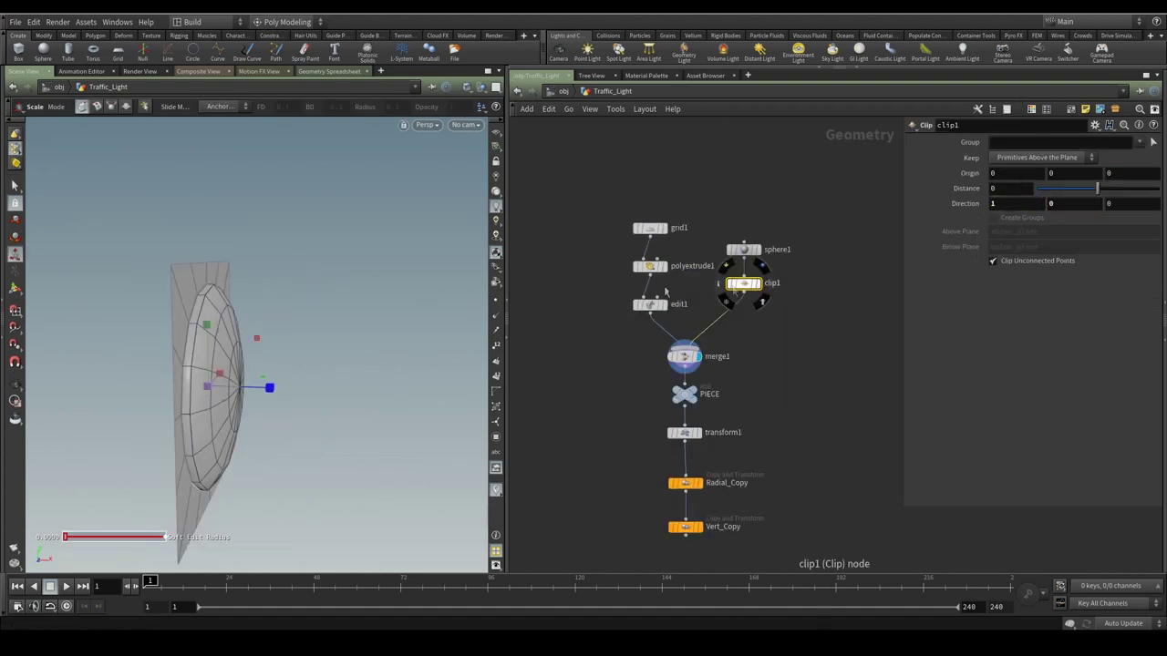
{"action": "left_click_drag", "start_coordinate": [220, 364], "coordinate": [122, 386]}
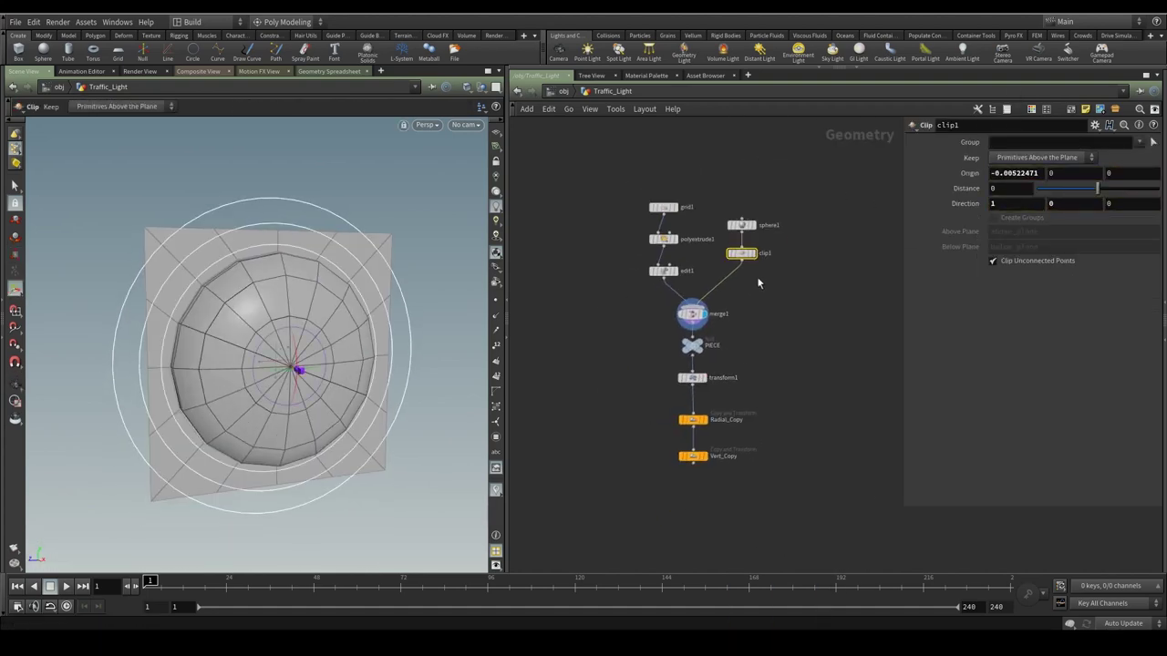
{"action": "left_click", "coordinate": [828, 235]}
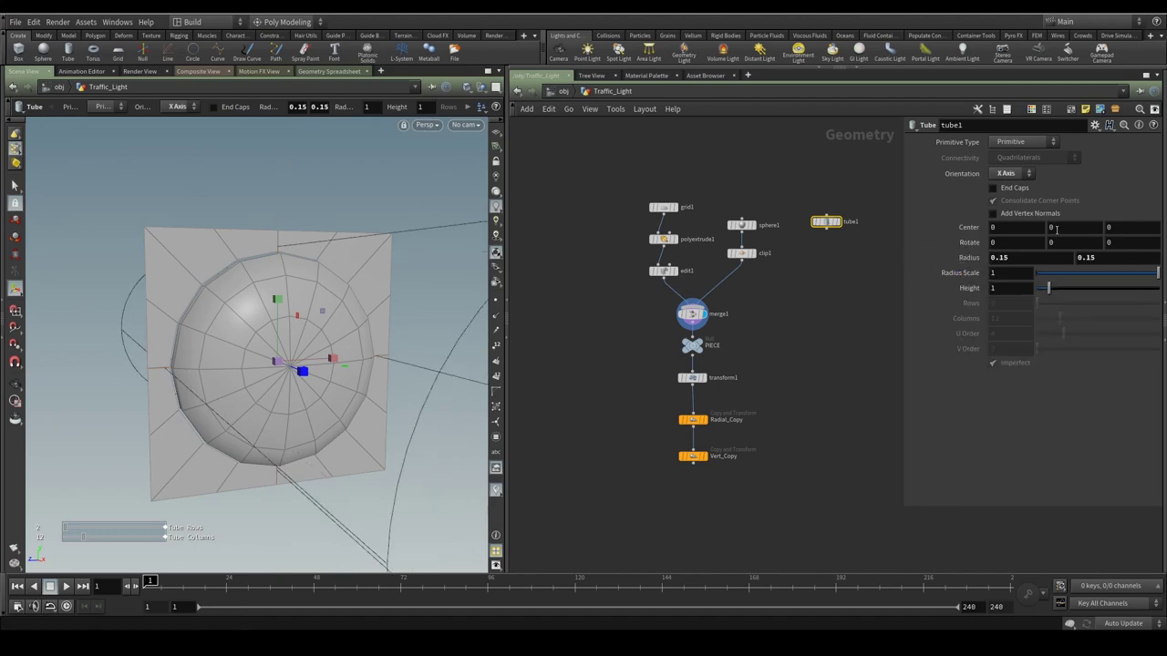
Link the tube Center to ch("height") and set its Height to 0.13
{"action": "key", "text": "Escape"}
{"action": "left_click_drag", "start_coordinate": [52, 306], "coordinate": [151, 354]}
{"action": "right_click", "coordinate": [968, 227]}
{"action": "left_click", "coordinate": [1030, 338]}
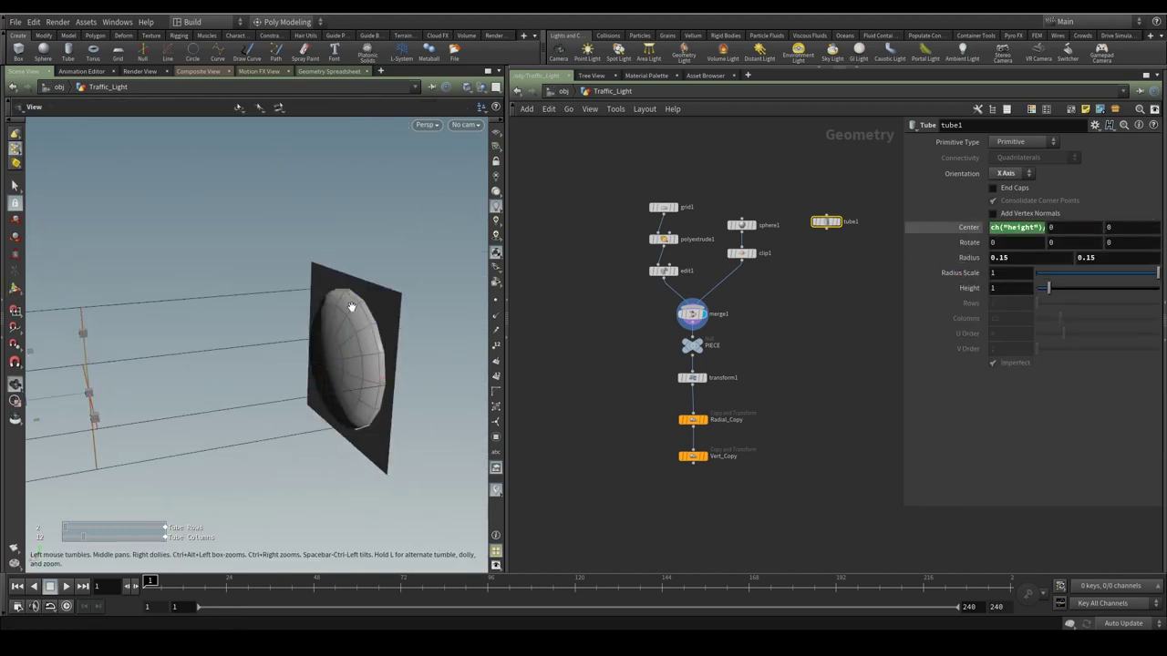
{"action": "middle_click_drag", "start_coordinate": [1034, 287], "coordinate": [1003, 287]}
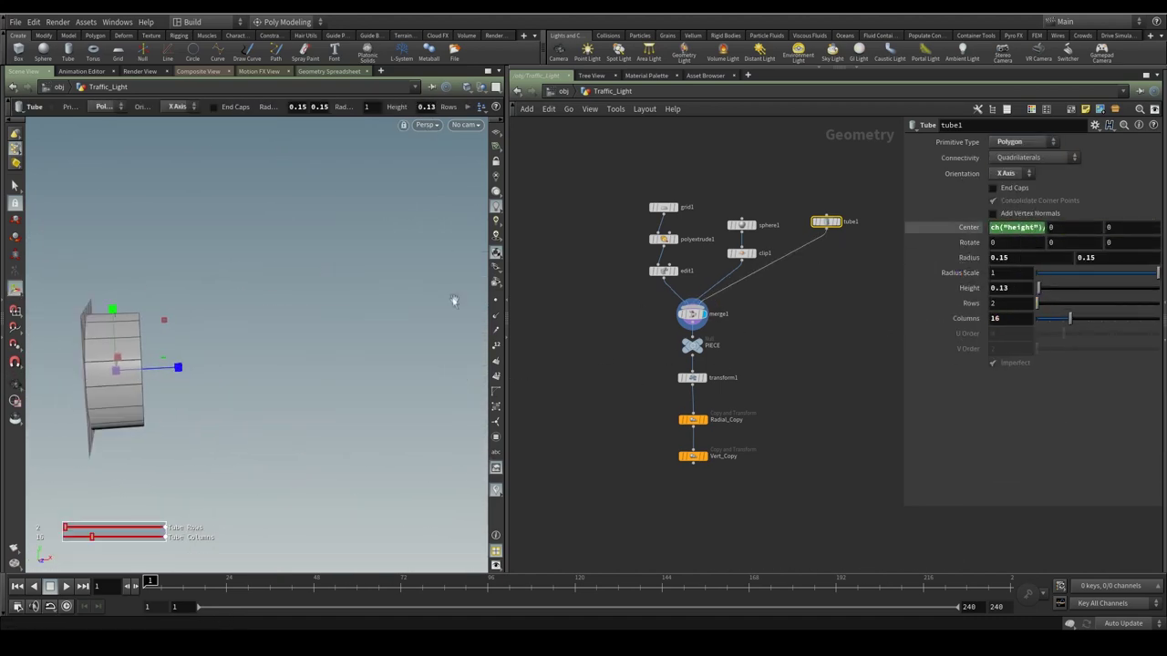
{"action": "left_click_drag", "start_coordinate": [453, 300], "coordinate": [328, 365]}
Insert clip2 and clip3 below tube1 to cut it into a half-cylinder hood
{"action": "left_click", "coordinate": [795, 258]}
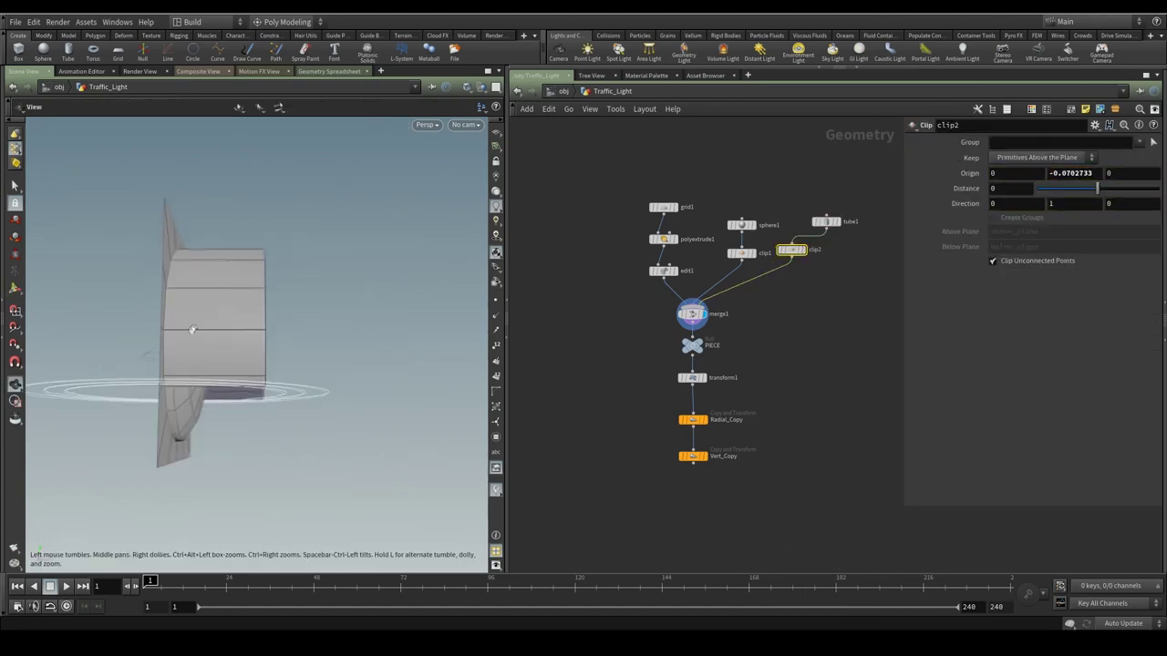
{"action": "scroll", "coordinate": [795, 264], "scroll_direction": "up", "scroll_amount": 2}
{"action": "left_click", "coordinate": [796, 284]}
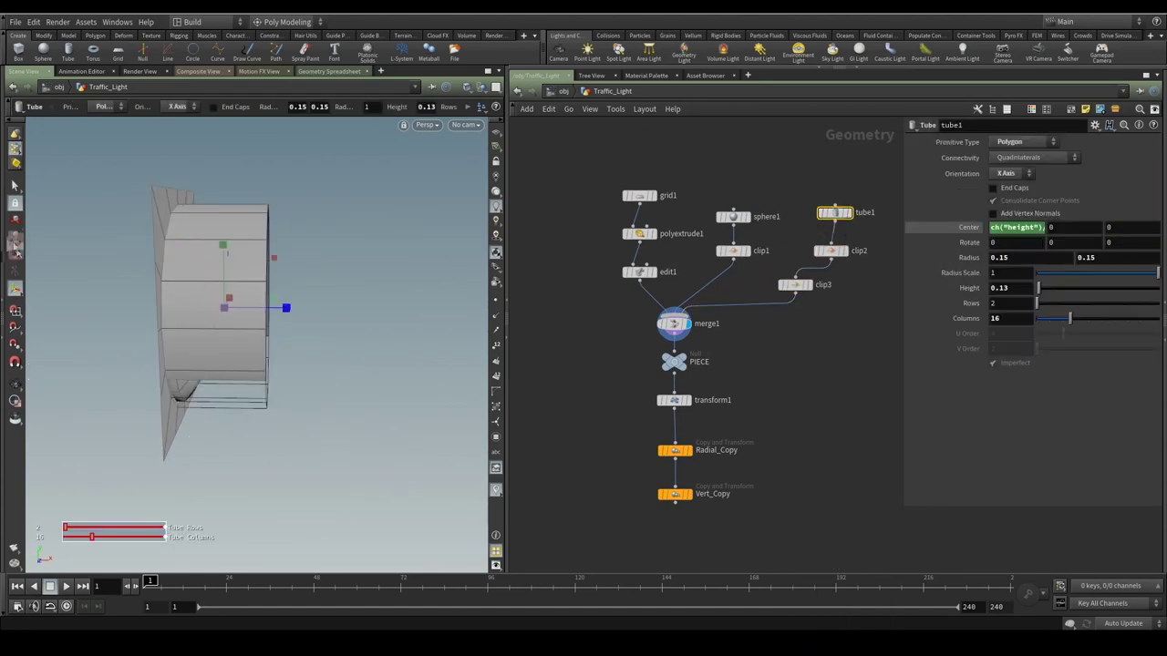
{"action": "left_click", "coordinate": [14, 187]}
{"action": "left_click_drag", "start_coordinate": [795, 284], "coordinate": [795, 310]}
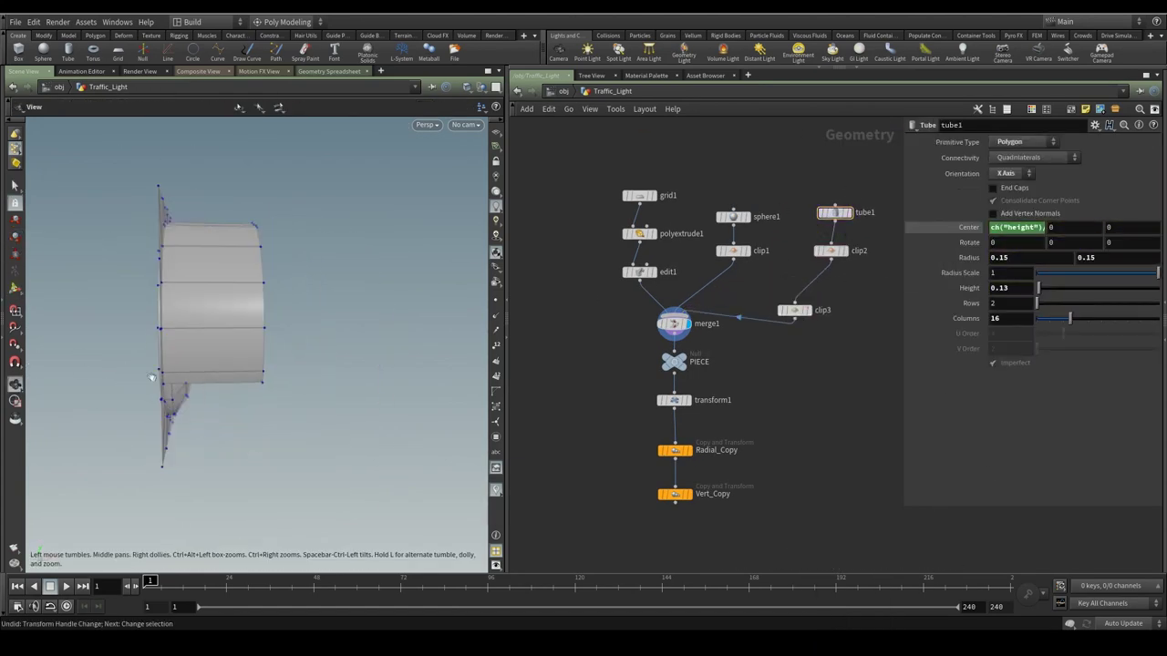
{"action": "left_click_drag", "start_coordinate": [200, 410], "coordinate": [273, 406], "text": "alt"}
{"action": "left_click", "coordinate": [830, 251]}
{"action": "scroll", "coordinate": [760, 332], "scroll_direction": "down", "scroll_amount": 3}
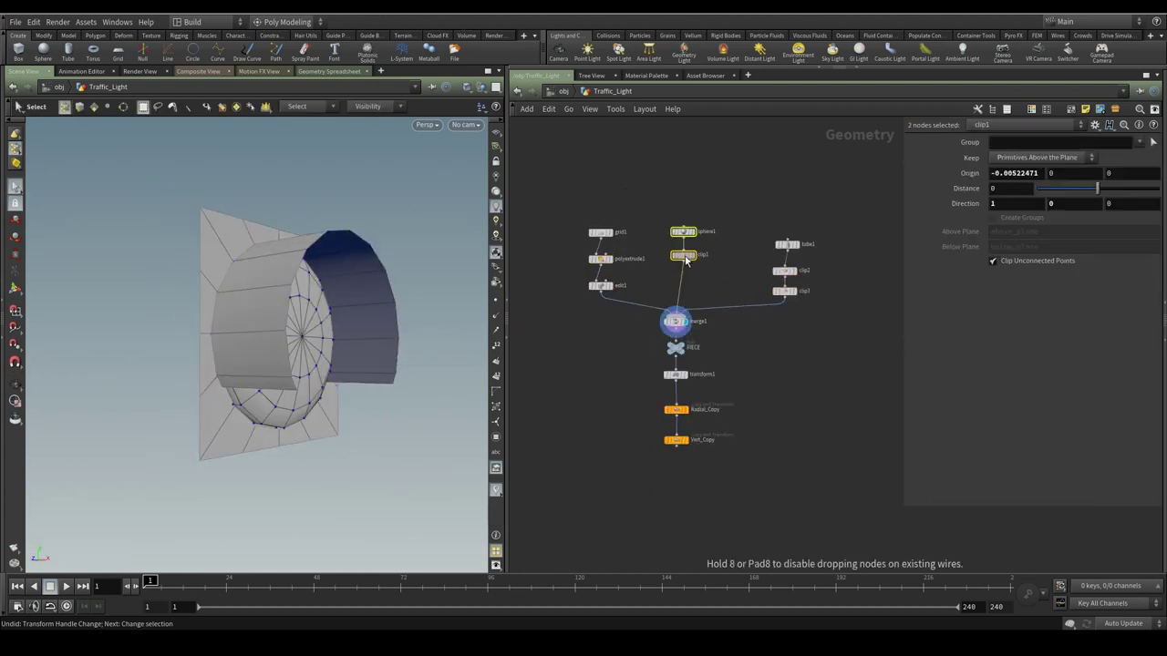
{"action": "left_click_drag", "start_coordinate": [273, 319], "coordinate": [344, 248], "text": "alt"}
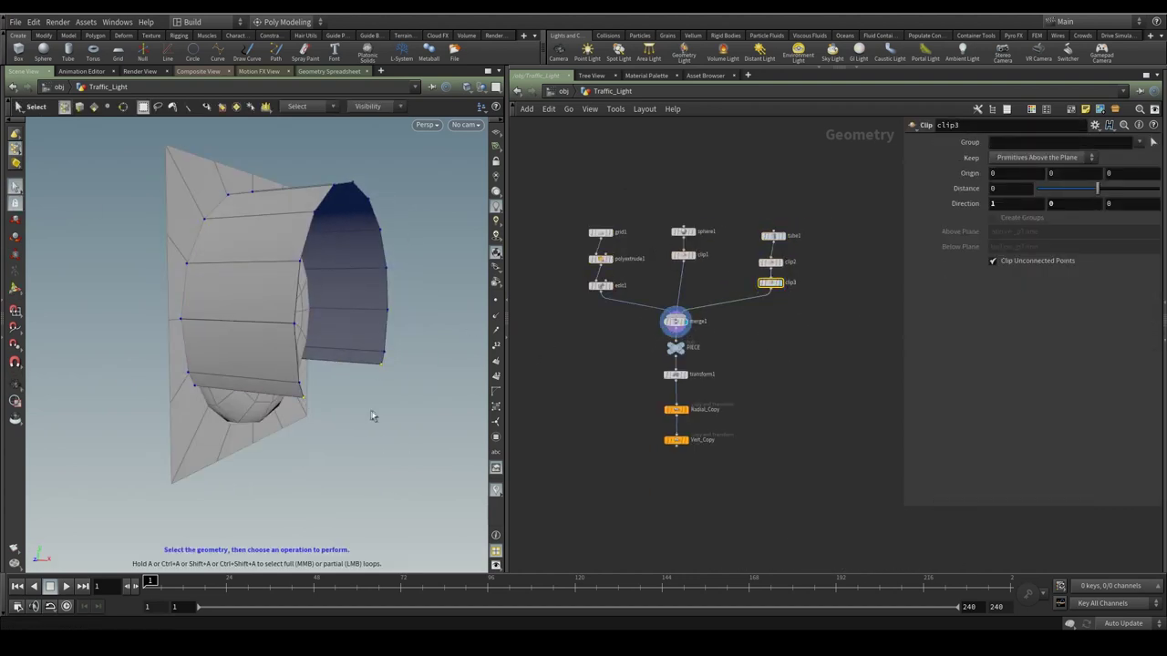
Taper the hood with a soft-falloff Edit node, reconnecting clip3 after edit2
{"action": "key", "text": "t"}
{"action": "scroll", "coordinate": [393, 380], "scroll_direction": "up", "scroll_amount": 3}
{"action": "left_click_drag", "start_coordinate": [404, 364], "coordinate": [372, 347]}
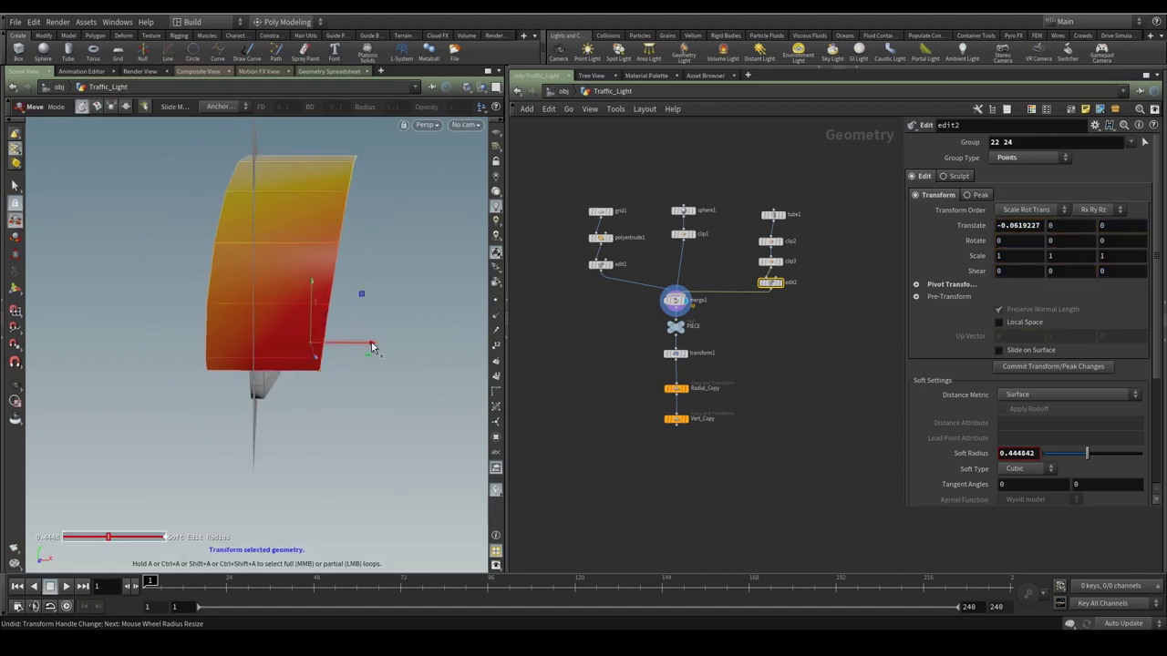
{"action": "left_click_drag", "start_coordinate": [771, 262], "coordinate": [725, 305]}
{"action": "left_click_drag", "start_coordinate": [386, 347], "coordinate": [16, 191]}
{"action": "left_click_drag", "start_coordinate": [414, 398], "coordinate": [346, 365], "text": "alt"}
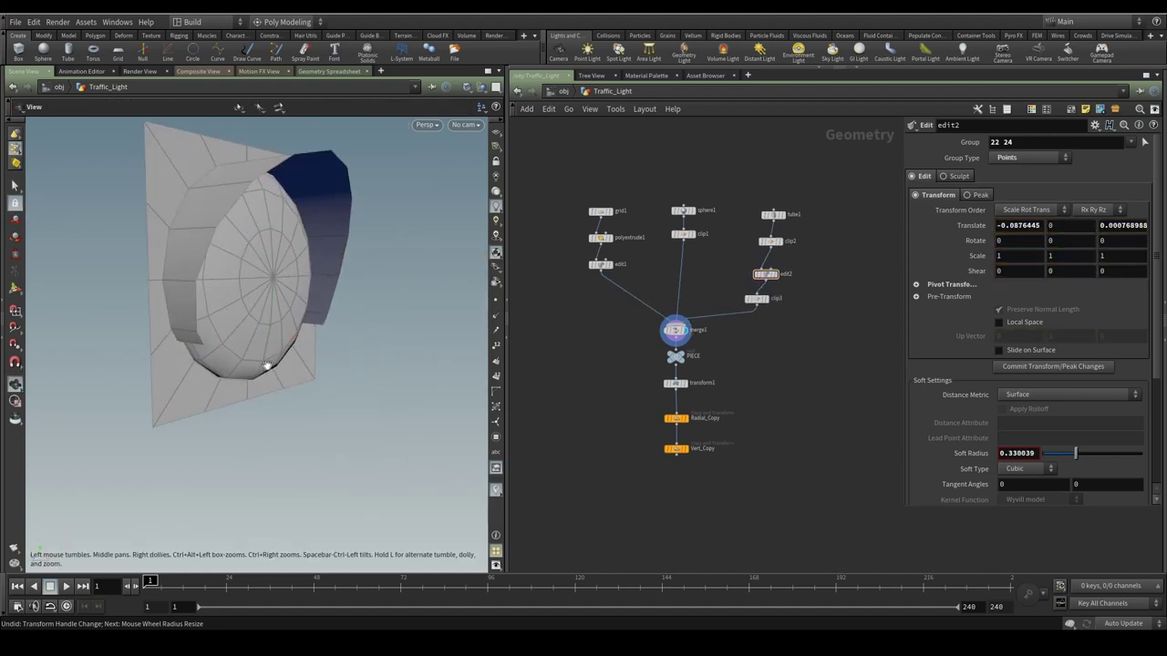
Thicken the hood with a PolyExtrude of distance 0.002 after clip3
{"action": "key", "text": "Tab"}
{"action": "type", "text": "polyextrude"}
{"action": "key", "text": "Return"}
{"action": "left_click", "coordinate": [756, 322]}
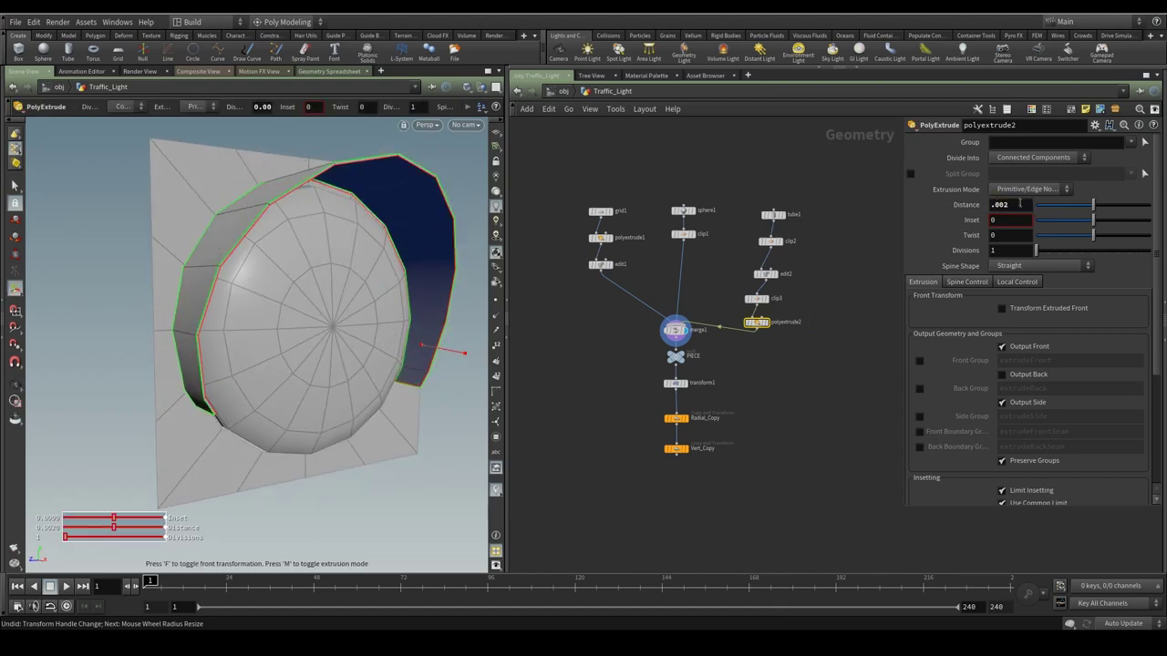
{"action": "left_click_drag", "start_coordinate": [821, 201], "coordinate": [730, 337]}
Display Vert_Copy and set sphere1's radius to 0.045, 0.125, 0.125
{"action": "left_click", "coordinate": [686, 448]}
{"action": "scroll", "coordinate": [178, 237], "scroll_direction": "up", "scroll_amount": 5}
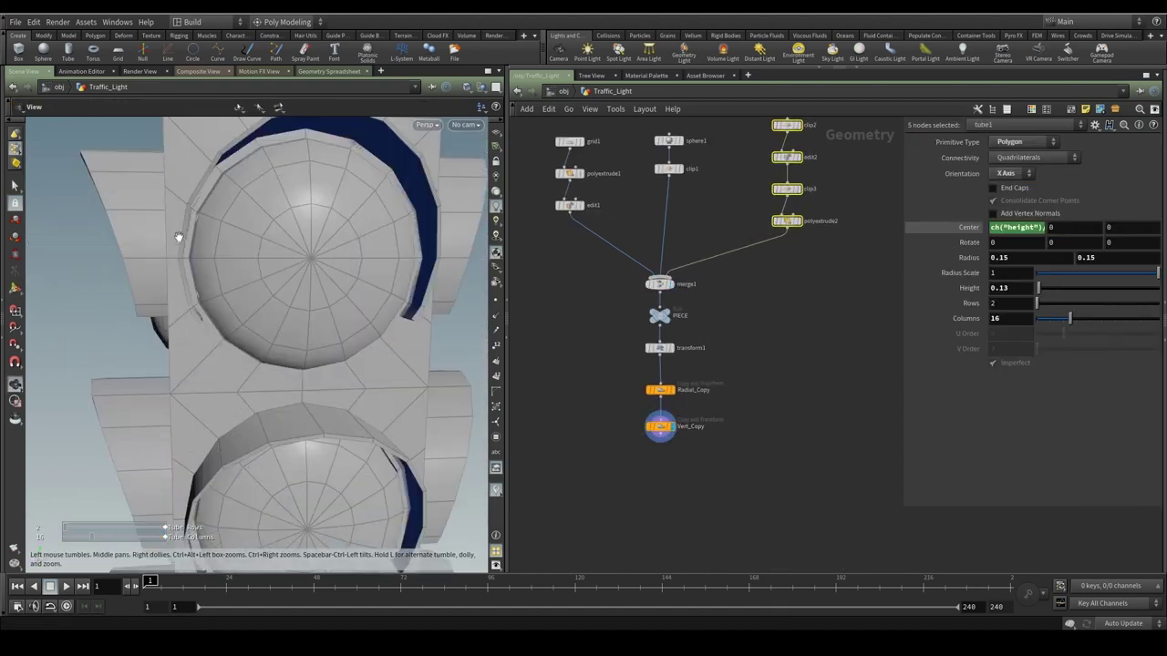
{"action": "scroll", "coordinate": [178, 237], "scroll_direction": "down", "scroll_amount": 3}
{"action": "left_click", "coordinate": [786, 220]}
{"action": "left_click", "coordinate": [668, 140]}
{"action": "scroll", "coordinate": [668, 141], "scroll_direction": "up", "scroll_amount": 4}
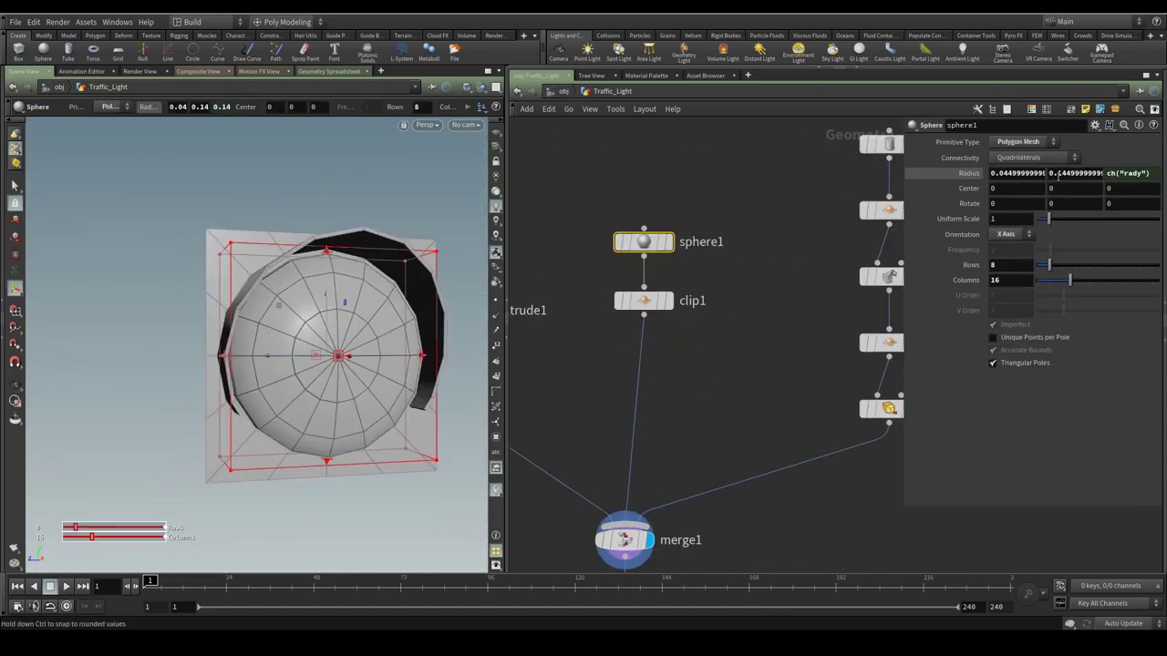
{"action": "middle_click_drag", "start_coordinate": [1004, 172], "coordinate": [1030, 172]}
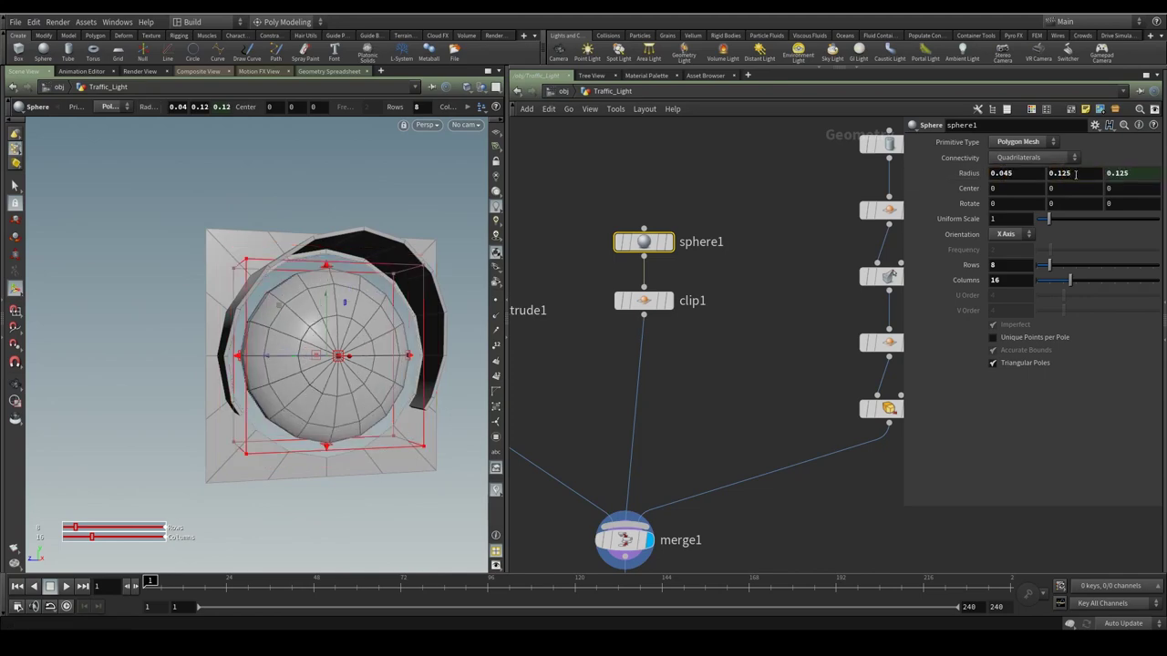
{"action": "scroll", "coordinate": [279, 347], "scroll_direction": "up", "scroll_amount": 3}
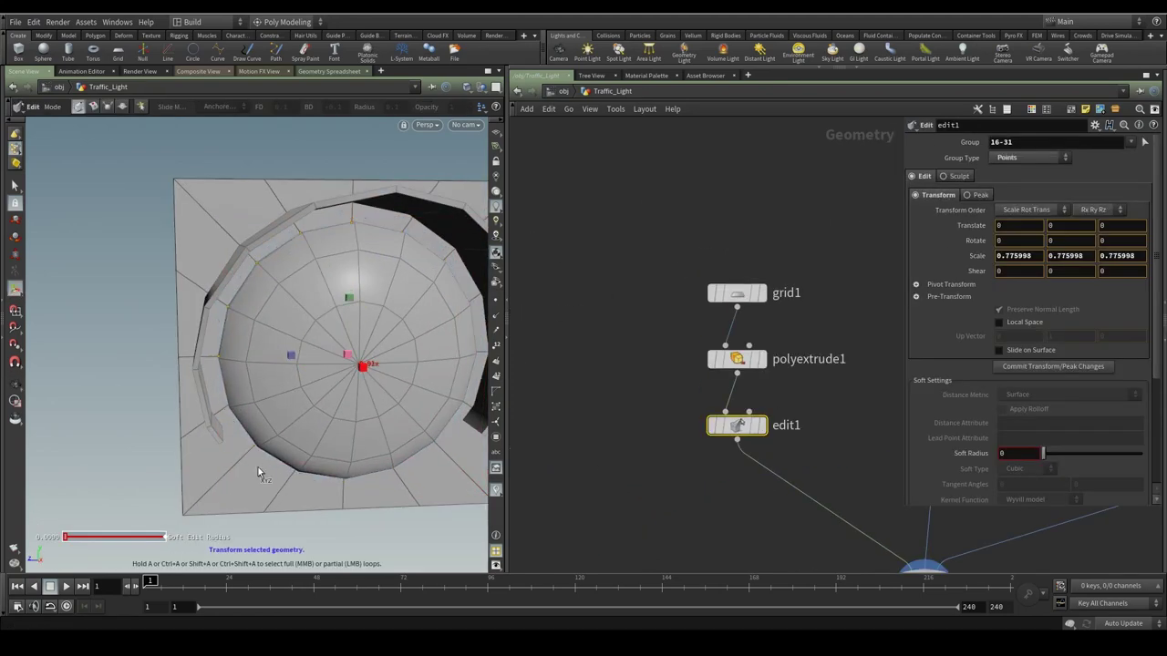
Set lens radius 0.14, add a profile-matching edge loop, and extrude it to 0.00408291
{"action": "left_click", "coordinate": [1062, 375]}
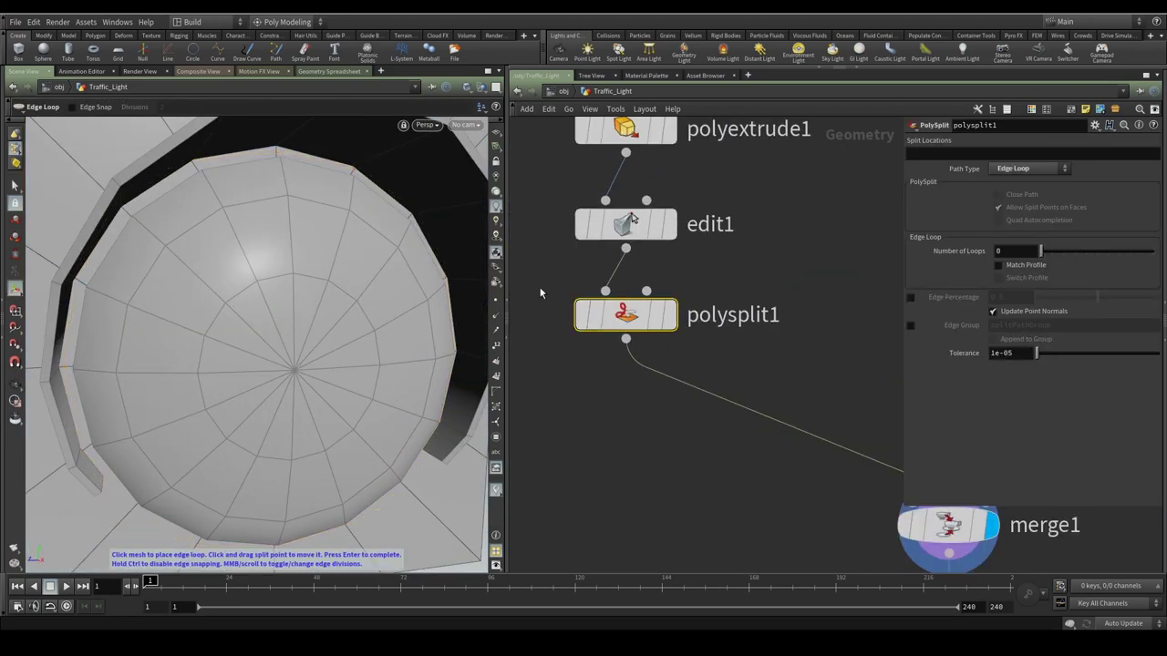
{"action": "key", "text": "Escape"}
{"action": "left_click_drag", "start_coordinate": [292, 351], "coordinate": [308, 331]}
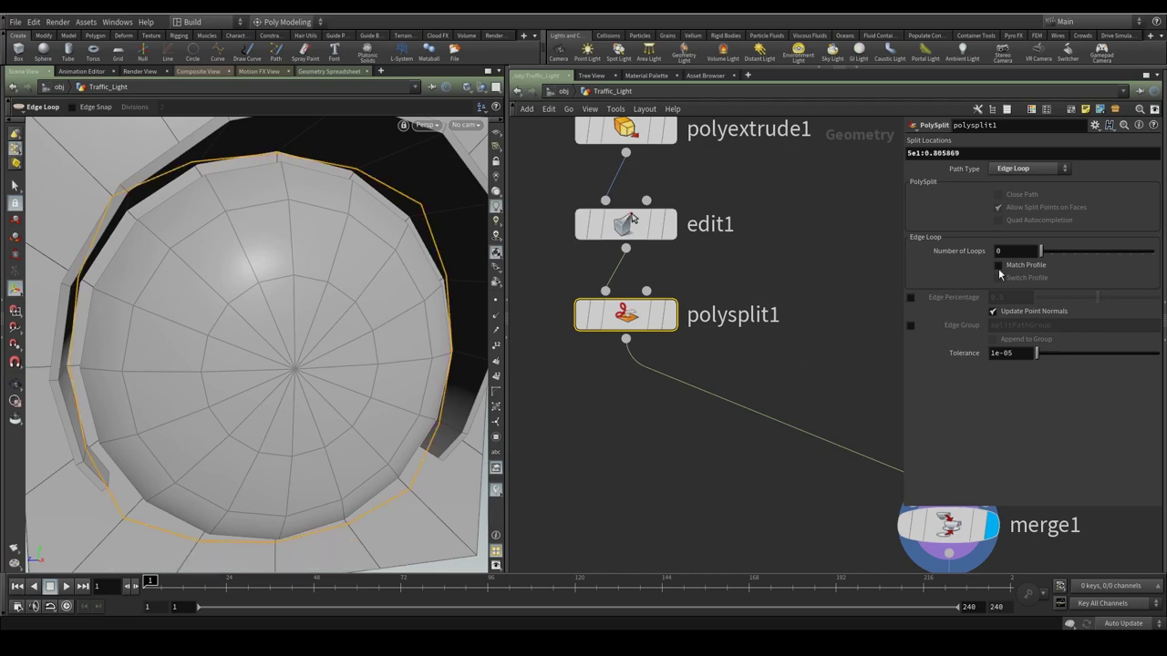
{"action": "left_click", "coordinate": [998, 265]}
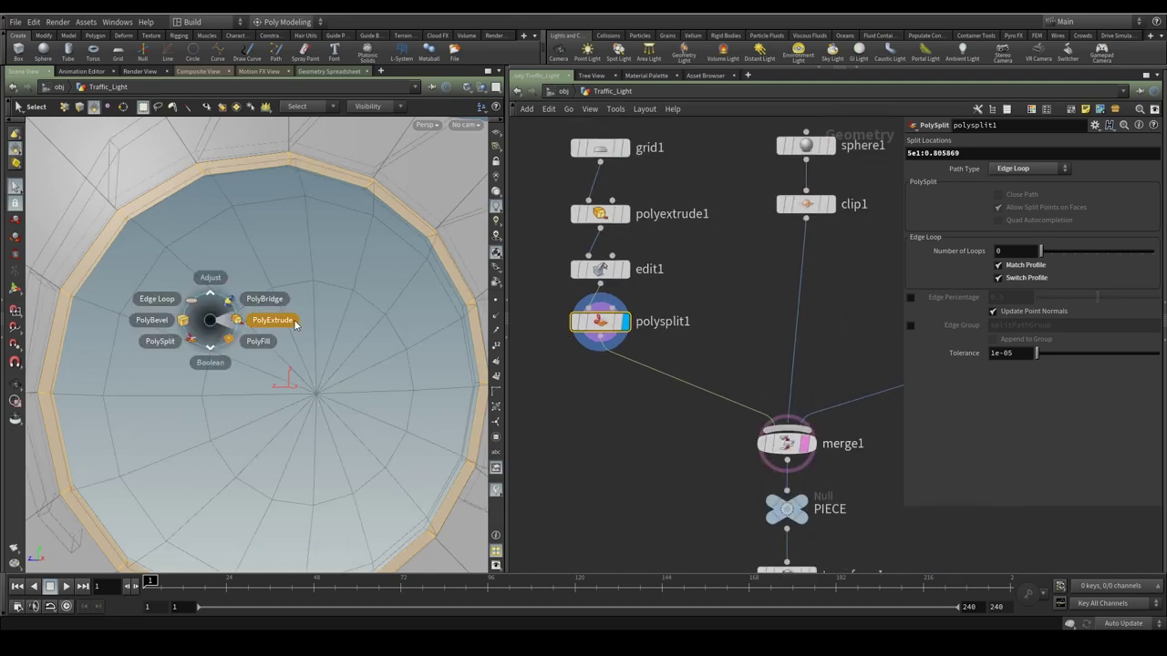
{"action": "left_click", "coordinate": [296, 323]}
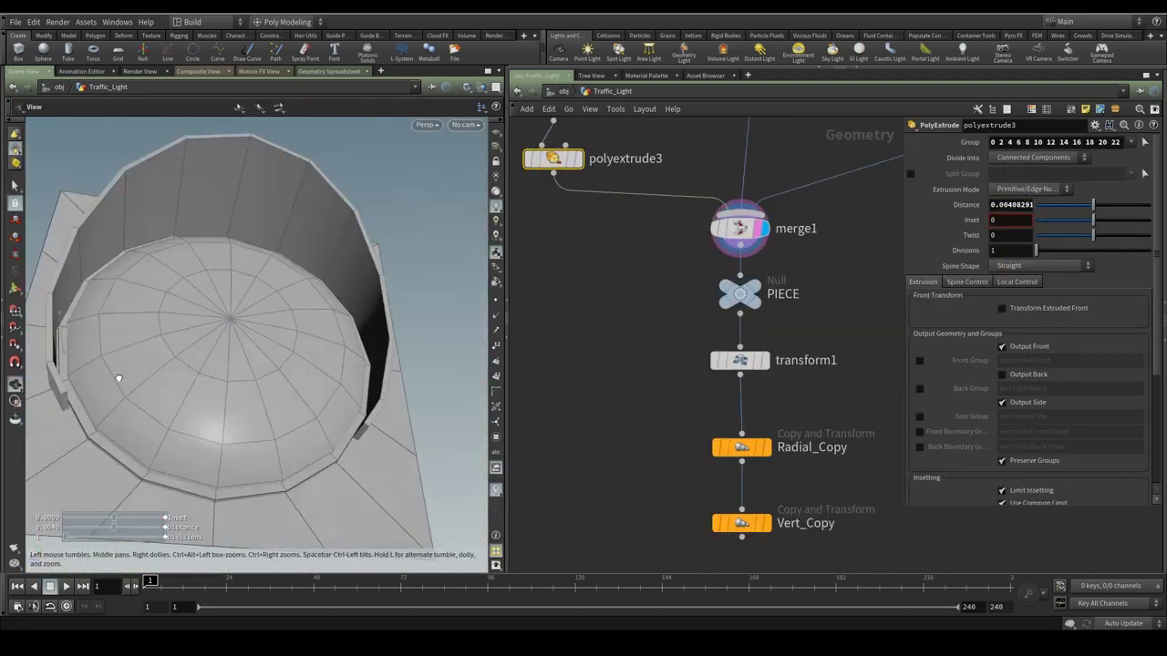
Insert a Body group before merge1 and add a Blast after Vert_Copy keeping only Body
{"action": "left_click", "coordinate": [690, 384]}
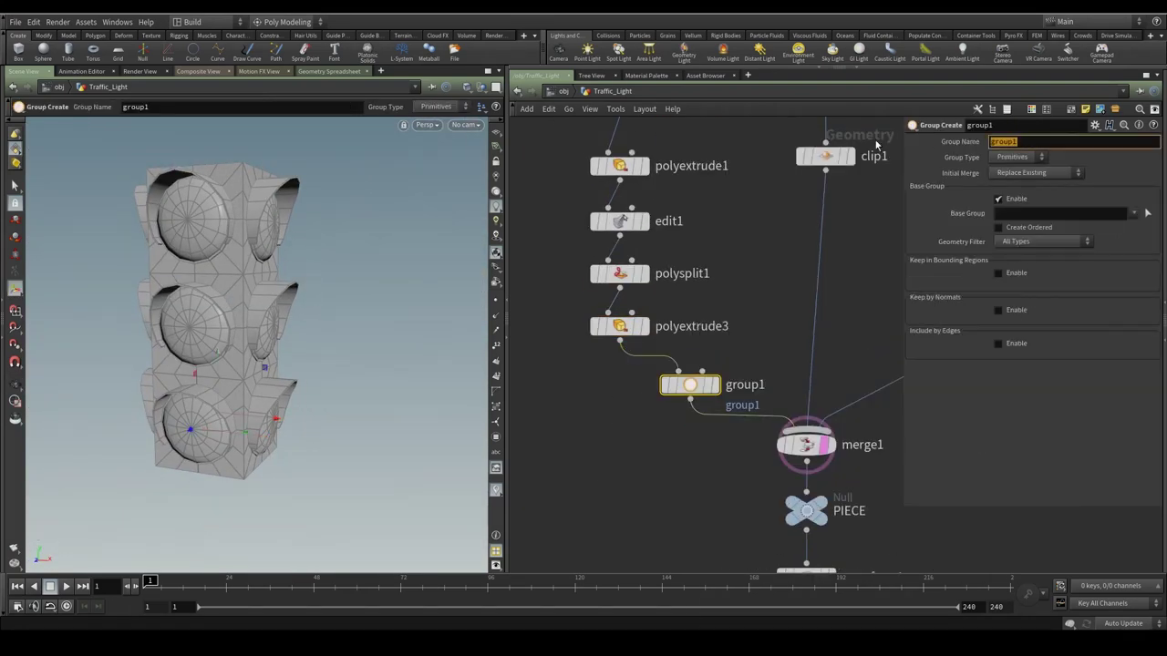
{"action": "middle_click_drag", "start_coordinate": [710, 476], "coordinate": [644, 392]}
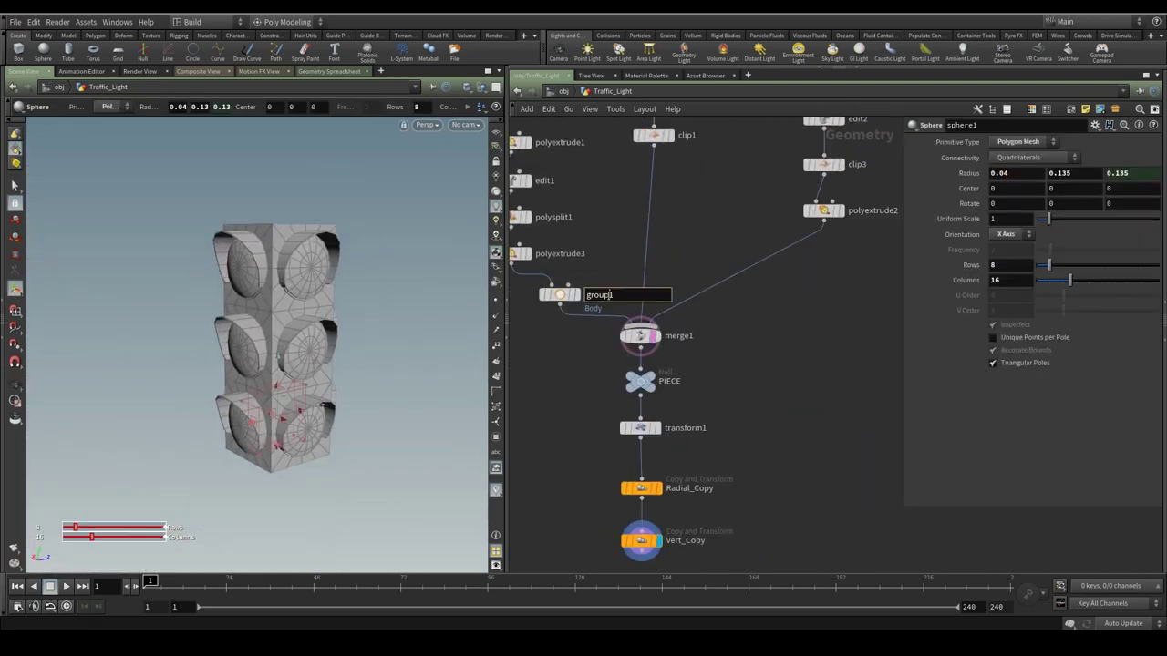
{"action": "key", "text": "Tab"}
{"action": "type", "text": "blast"}
{"action": "key", "text": "Return"}
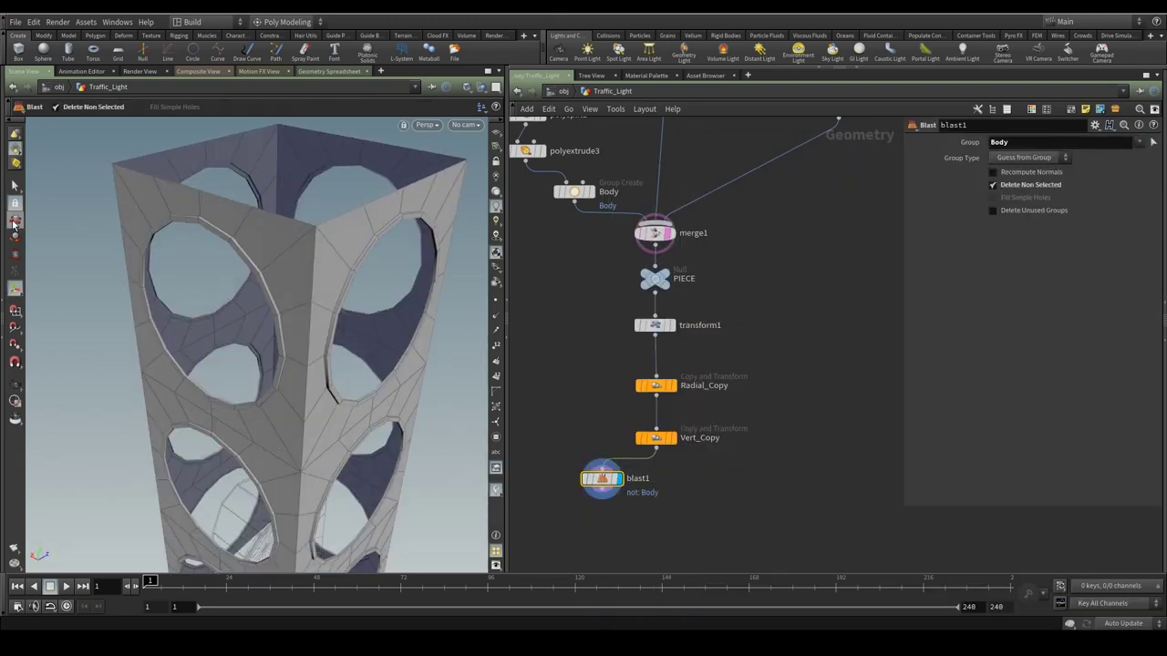
Add a Fuse node after blast1 at 0.001 to weld the seam points
{"action": "key", "text": "Tab"}
{"action": "type", "text": "fuse"}
{"action": "key", "text": "Return"}
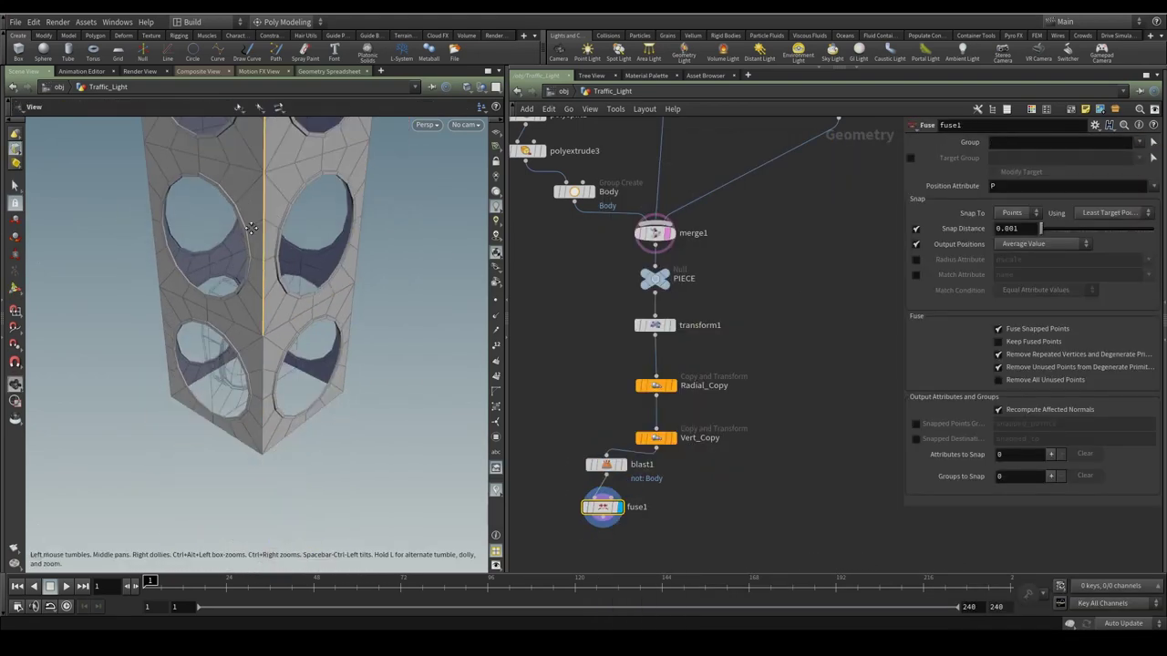
{"action": "left_click_drag", "start_coordinate": [362, 202], "coordinate": [423, 316], "text": "alt"}
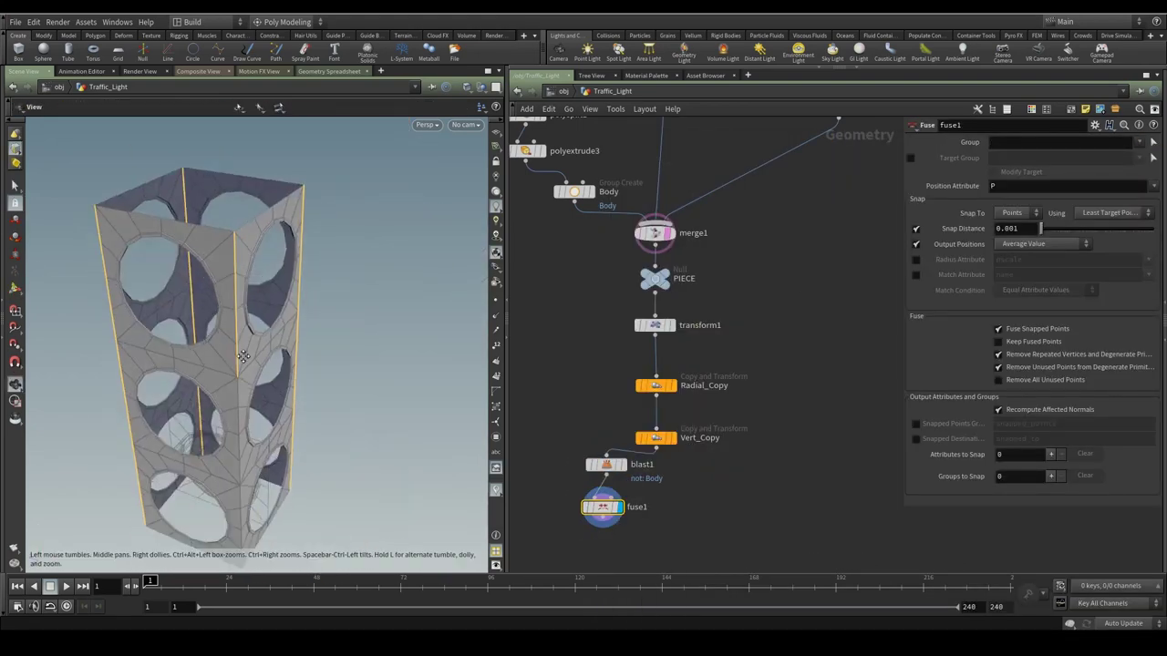
Round the tower corners with a PolyBevel after fuse1, Round shape, offset 0.025, 2 divisions
{"action": "left_click_drag", "start_coordinate": [389, 467], "coordinate": [163, 377], "text": "alt"}
{"action": "key", "text": "Tab"}
{"action": "type", "text": "polybevel"}
{"action": "key", "text": "Return"}
{"action": "left_click", "coordinate": [272, 169]}
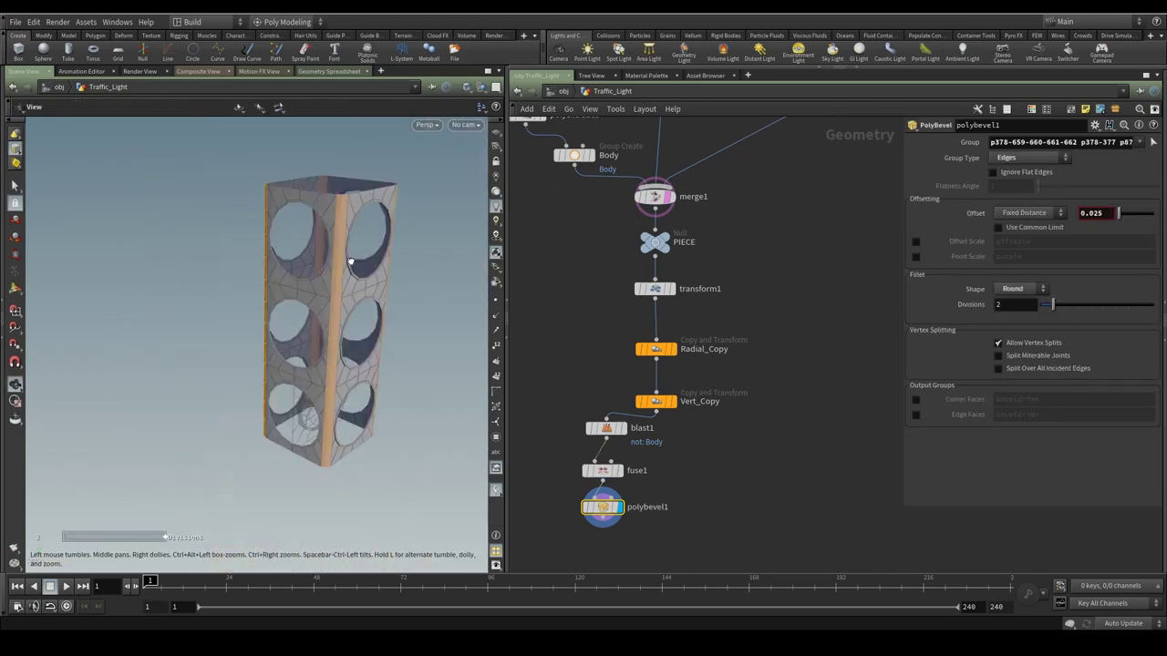
{"action": "left_click_drag", "start_coordinate": [320, 107], "coordinate": [319, 110]}
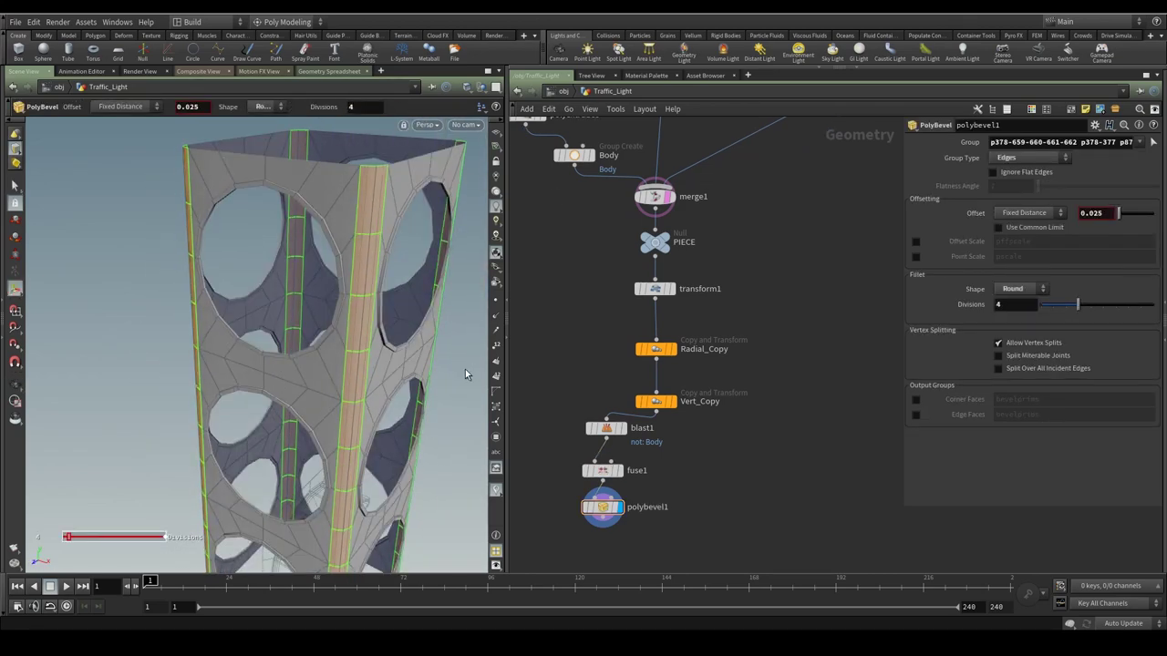
{"action": "mouse_move", "coordinate": [465, 374]}
{"action": "left_mouse_down", "text": "alt"}
{"action": "mouse_move", "coordinate": [334, 253]}
{"action": "mouse_move", "coordinate": [361, 110]}
{"action": "left_mouse_up", "text": "alt"}
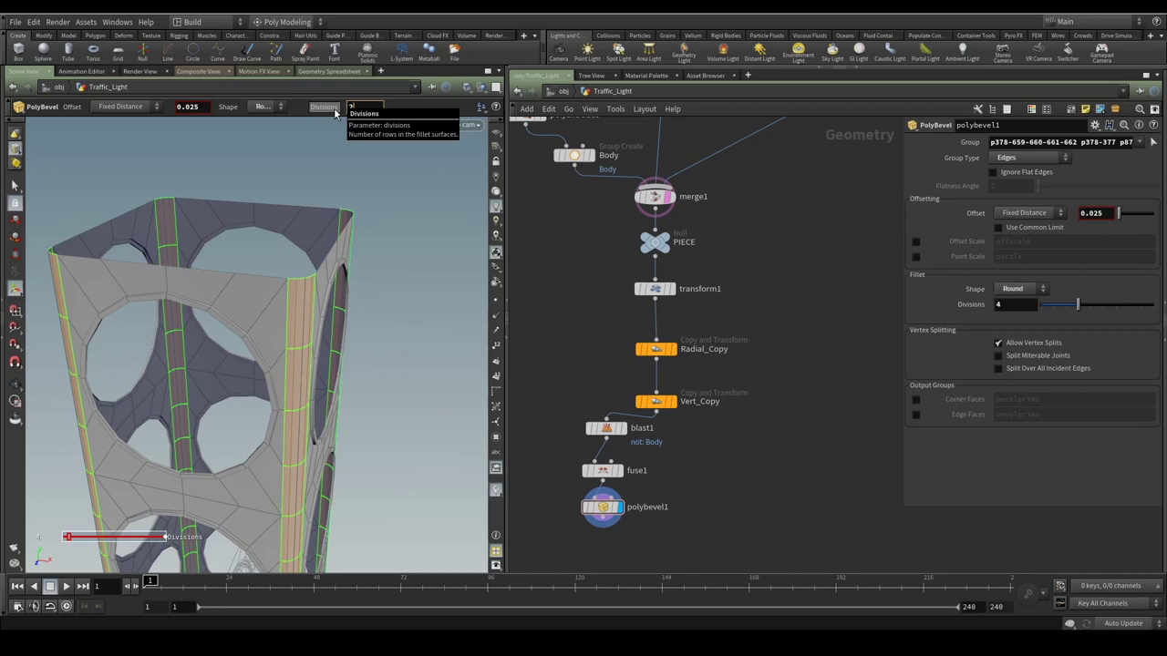
{"action": "type", "text": "2"}
{"action": "left_click", "coordinate": [14, 189]}
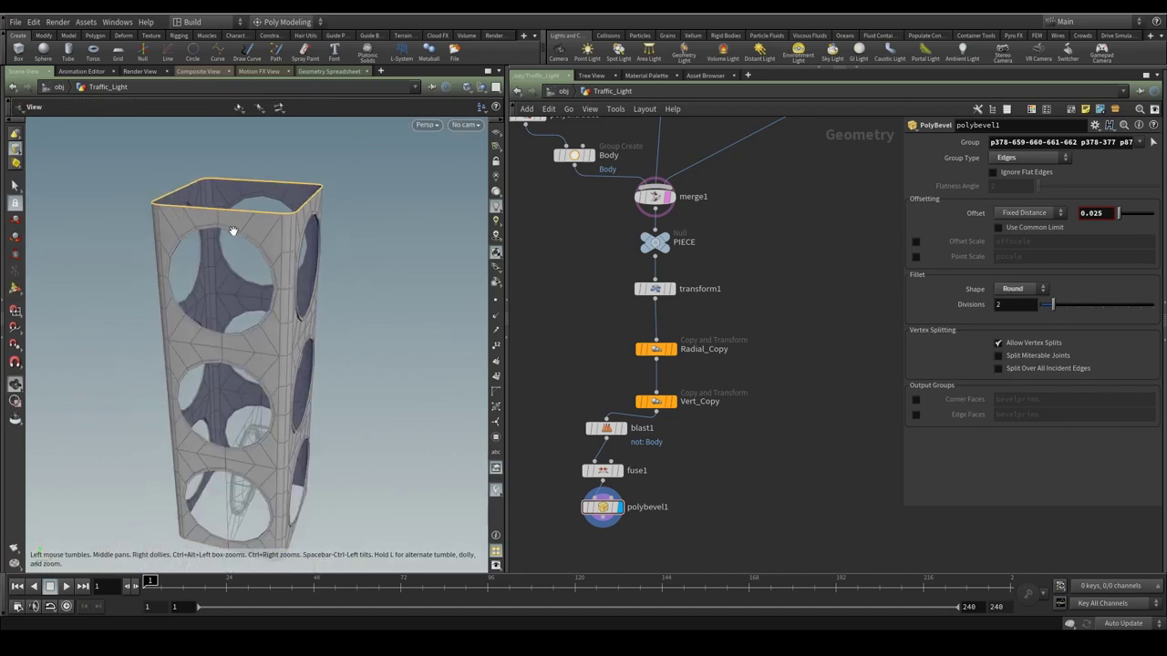
Extrude the top face into a raised lip and inset it inward
{"action": "key", "text": "q"}
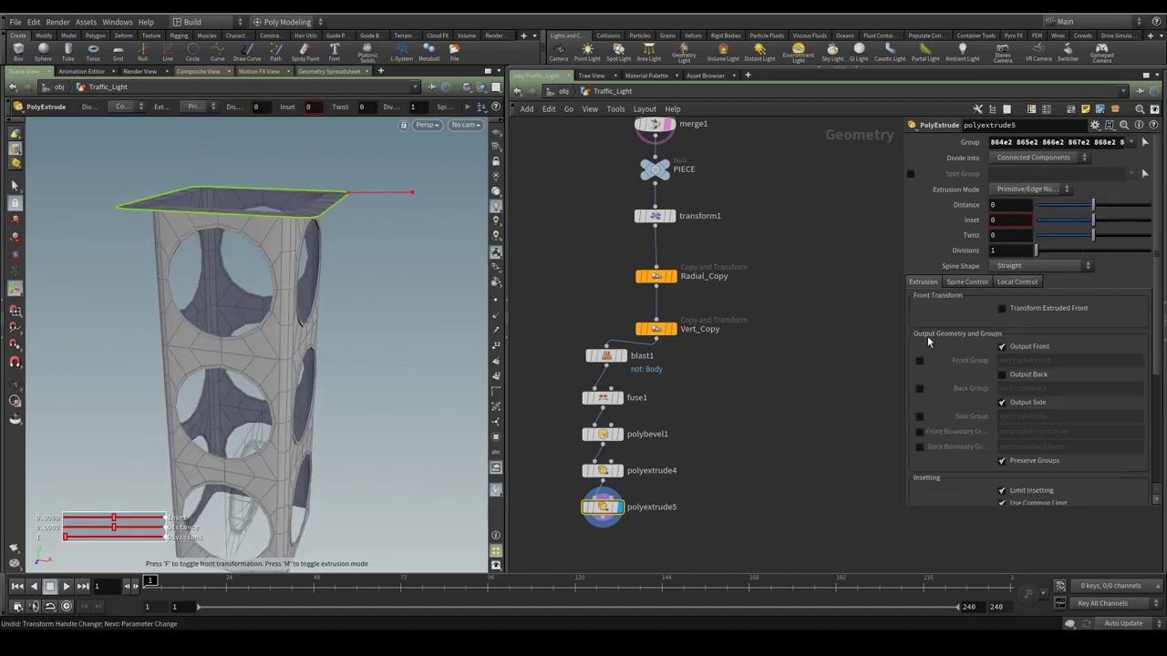
{"action": "left_click_drag", "start_coordinate": [242, 196], "coordinate": [224, 248]}
{"action": "key", "text": "q"}
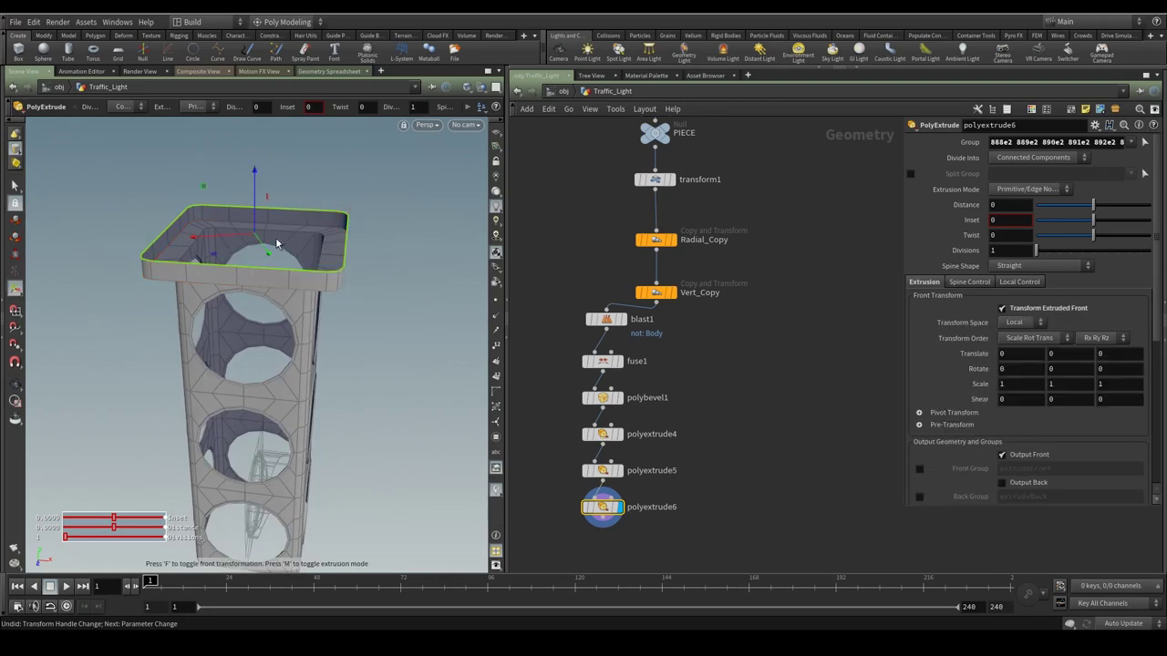
{"action": "left_click_drag", "start_coordinate": [304, 262], "coordinate": [64, 160]}
{"action": "key", "text": "s"}
Extrude the ring around the top hole and raise its rim into a narrowing cone
{"action": "double_click", "coordinate": [255, 258]}
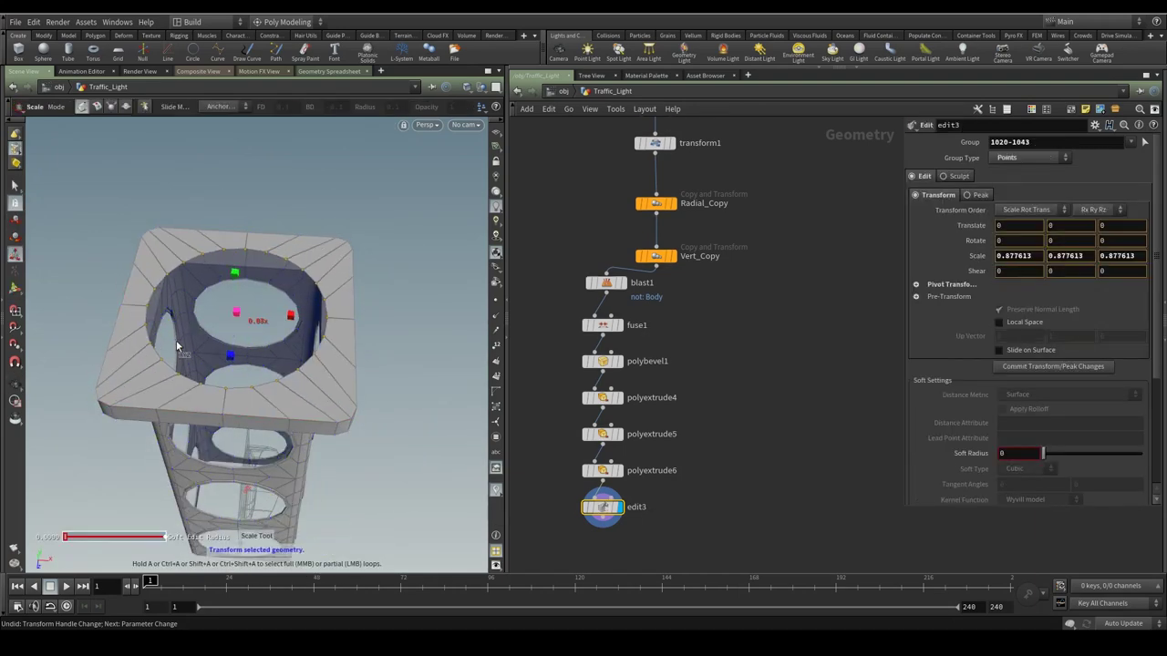
{"action": "key", "text": "q"}
{"action": "double_click", "coordinate": [209, 298]}
{"action": "key", "text": "q"}
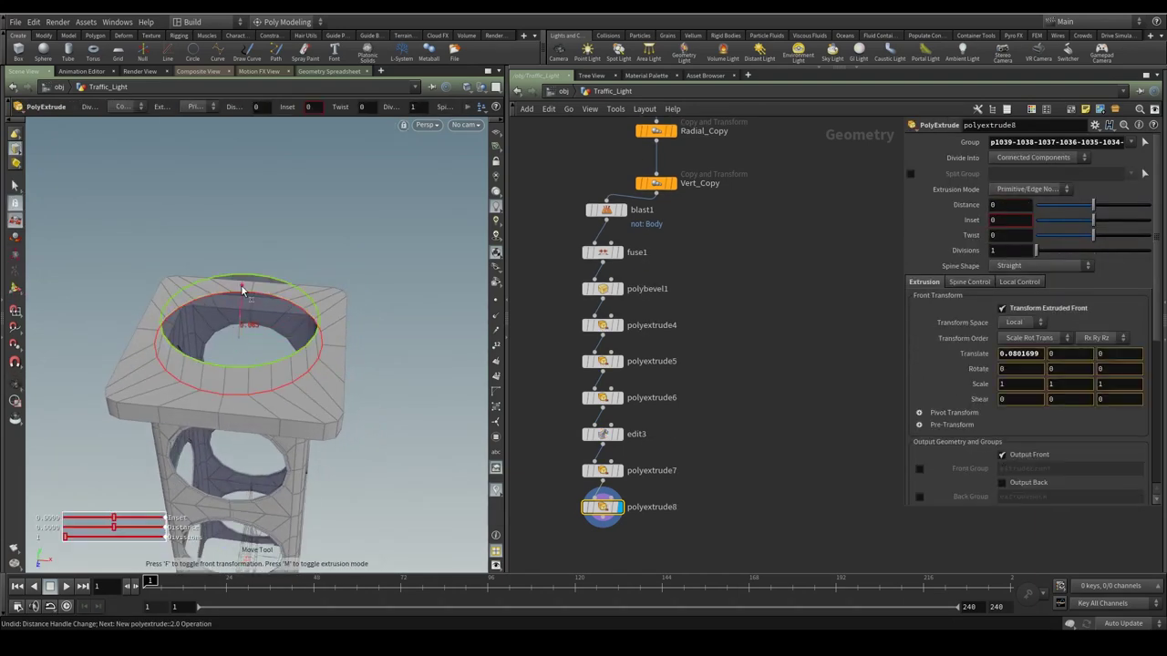
{"action": "mouse_move", "coordinate": [258, 282]}
{"action": "left_mouse_down"}
{"action": "mouse_move", "coordinate": [259, 255]}
{"action": "mouse_move", "coordinate": [279, 325]}
{"action": "mouse_move", "coordinate": [256, 300]}
{"action": "left_mouse_up"}
{"action": "left_click_drag", "start_coordinate": [1035, 251], "coordinate": [1044, 253]}
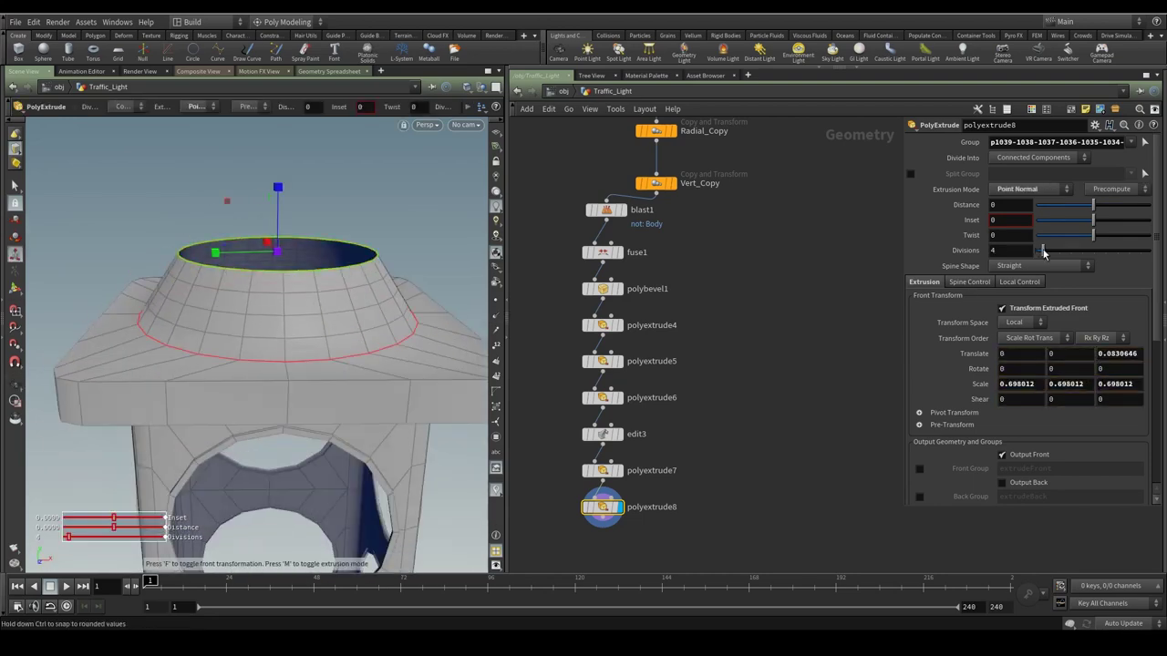
{"action": "left_click", "coordinate": [1006, 289]}
{"action": "scroll", "coordinate": [968, 351], "scroll_direction": "down", "scroll_amount": 5}
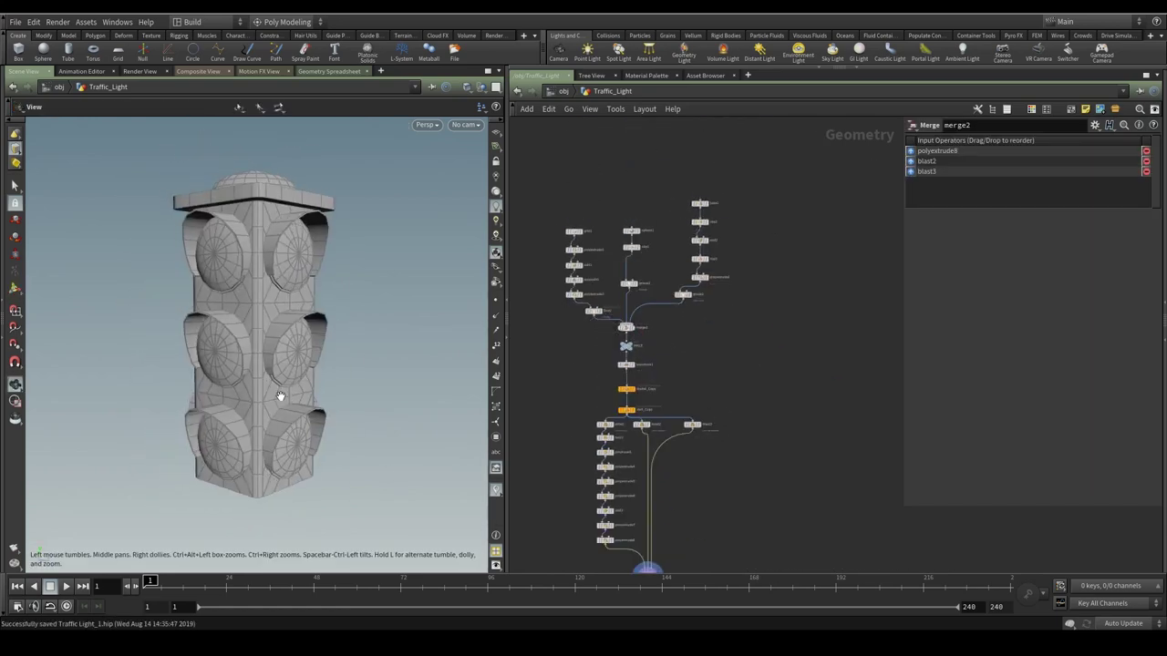
Extrude the bottom faces on a Curved spine with 3 divisions, 0.8 scale and a tapering thickness ramp
{"action": "key", "text": "q"}
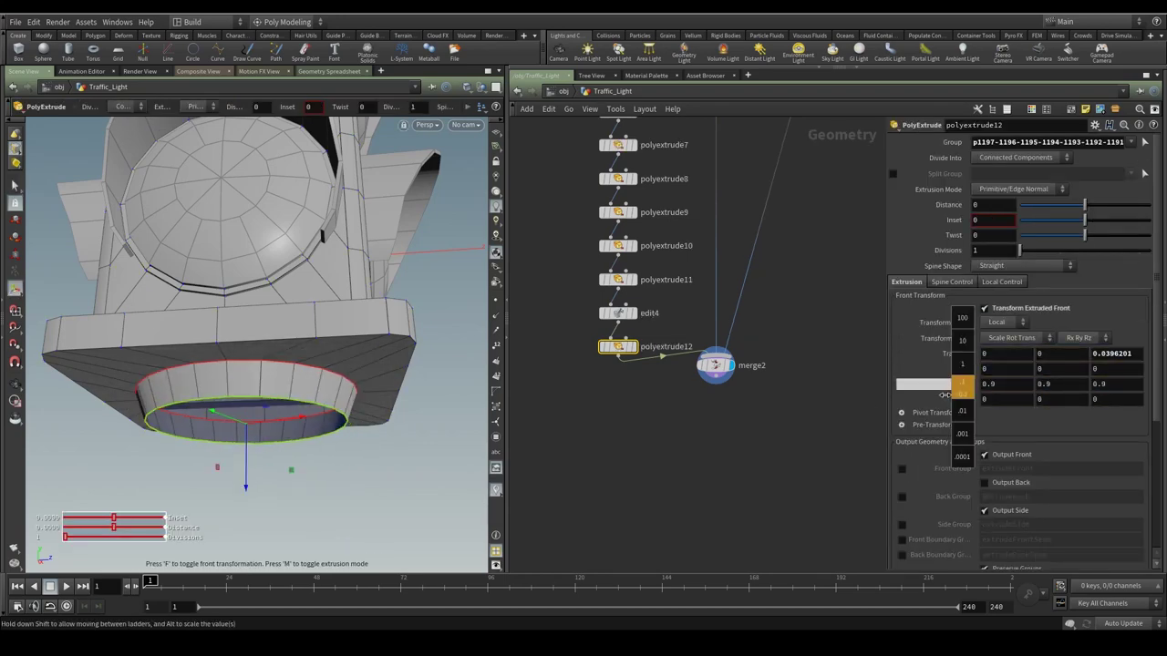
{"action": "middle_click_drag", "start_coordinate": [957, 384], "coordinate": [948, 384]}
{"action": "left_click", "coordinate": [951, 282]}
{"action": "left_click", "coordinate": [1008, 265]}
{"action": "mouse_move", "coordinate": [1135, 543]}
{"action": "left_mouse_down"}
{"action": "mouse_move", "coordinate": [1027, 571]}
{"action": "mouse_move", "coordinate": [1065, 567]}
{"action": "left_mouse_up"}
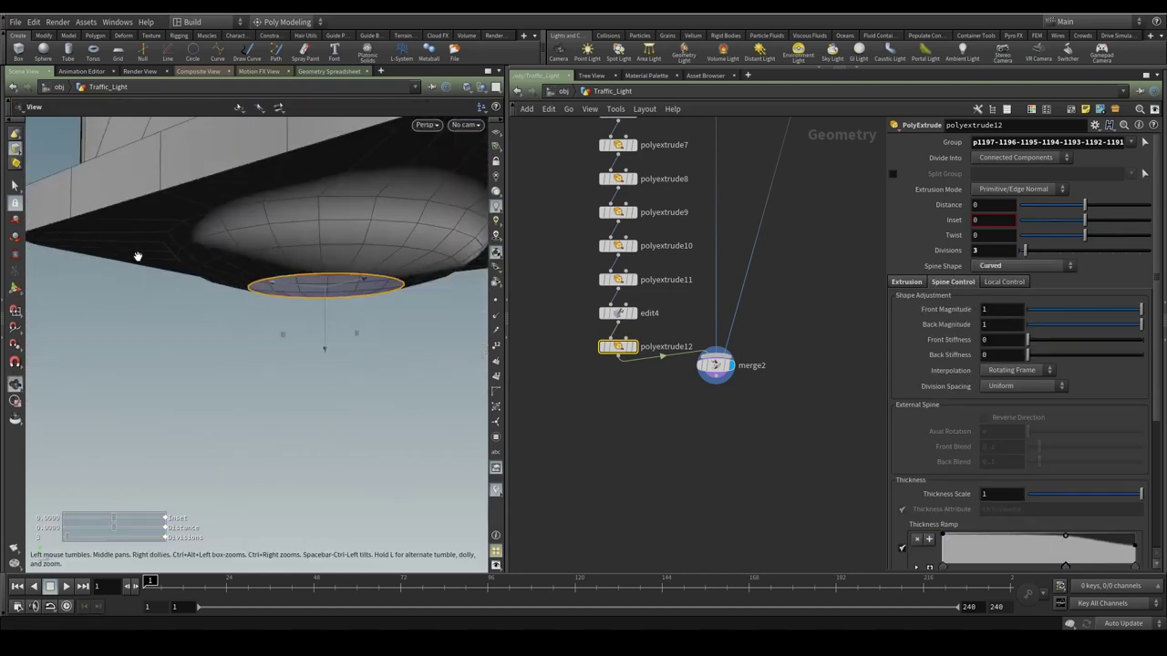
{"action": "left_click", "coordinate": [907, 282]}
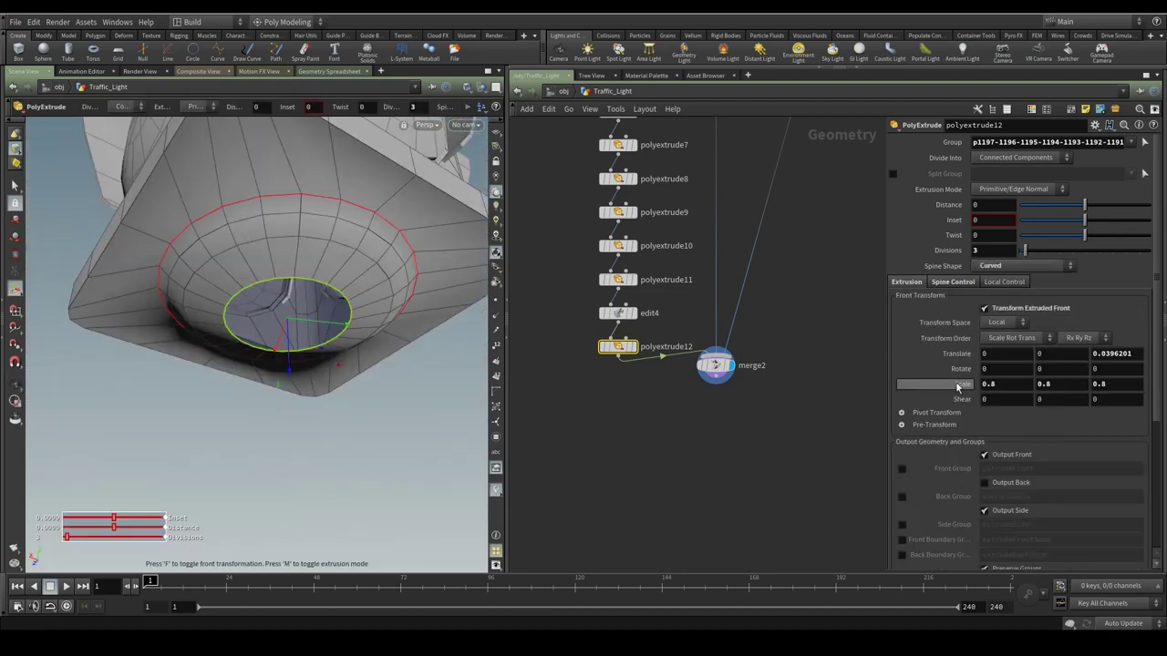
{"action": "middle_click", "coordinate": [985, 386], "text": "ctrl"}
{"action": "left_click", "coordinate": [952, 282]}
{"action": "scroll", "coordinate": [1029, 510], "scroll_direction": "down", "scroll_amount": 2}
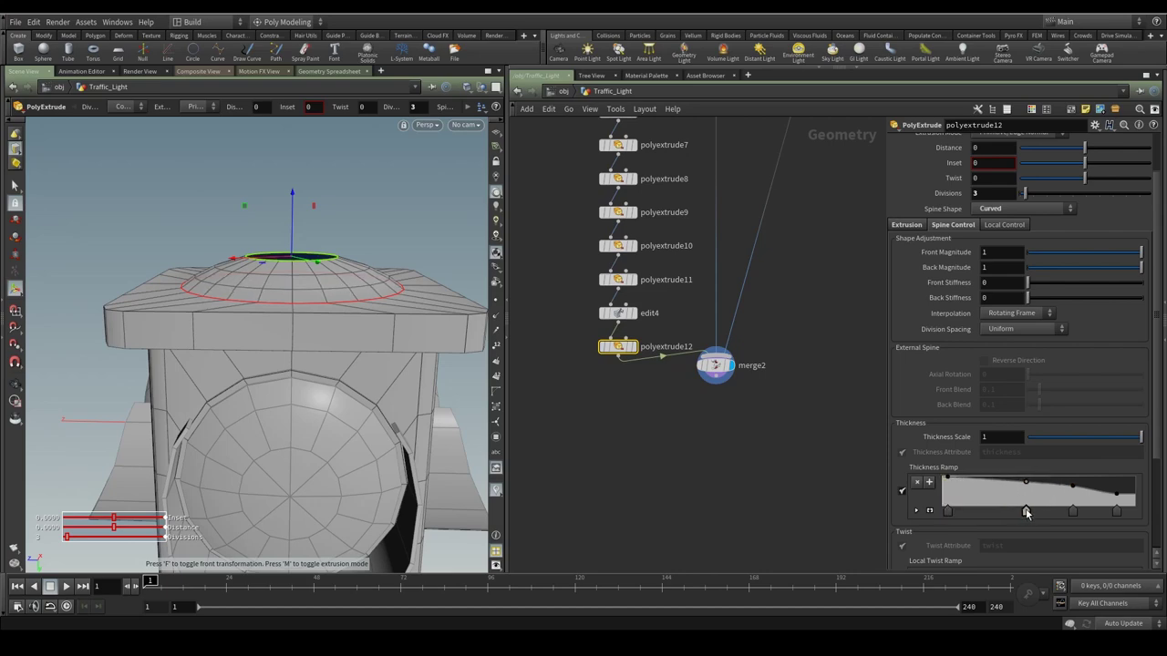
{"action": "key", "text": "space+h"}
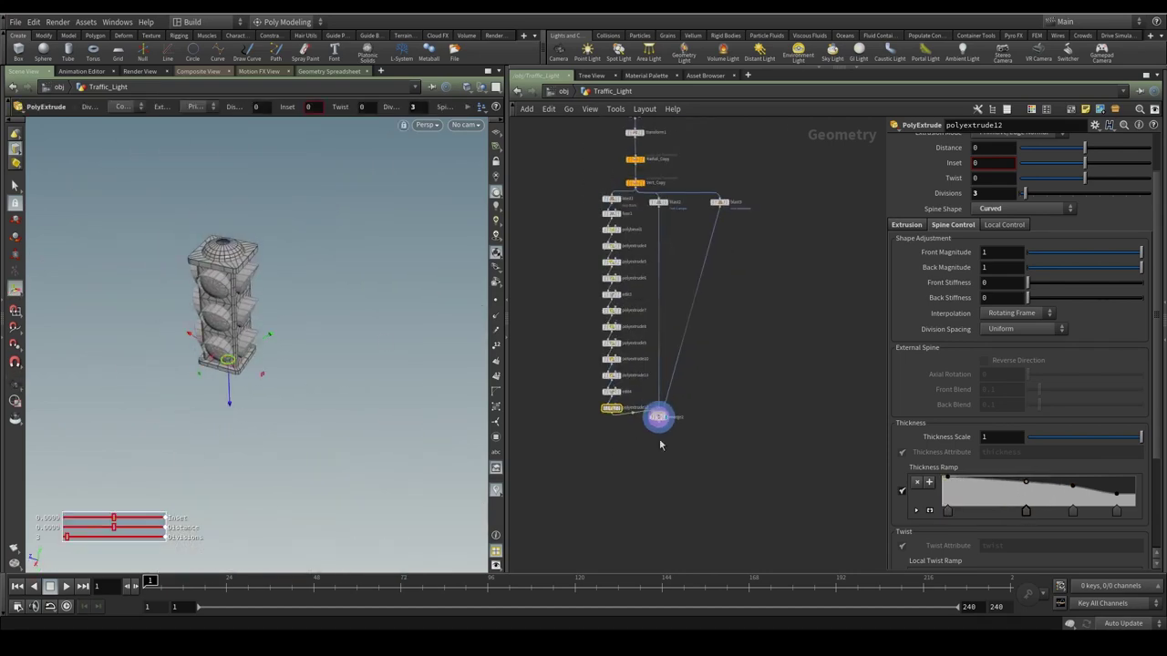
Add a transform node after merge2 and frame the whole network
{"action": "left_click", "coordinate": [643, 417]}
{"action": "left_click", "coordinate": [647, 454]}
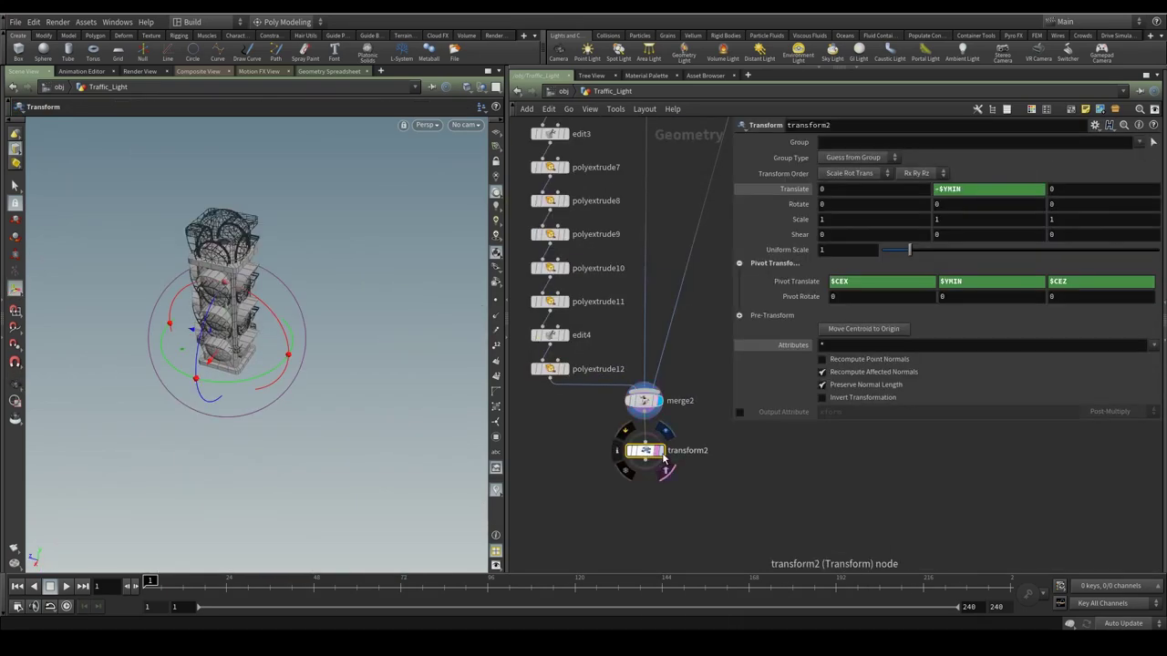
{"action": "key", "text": "h"}
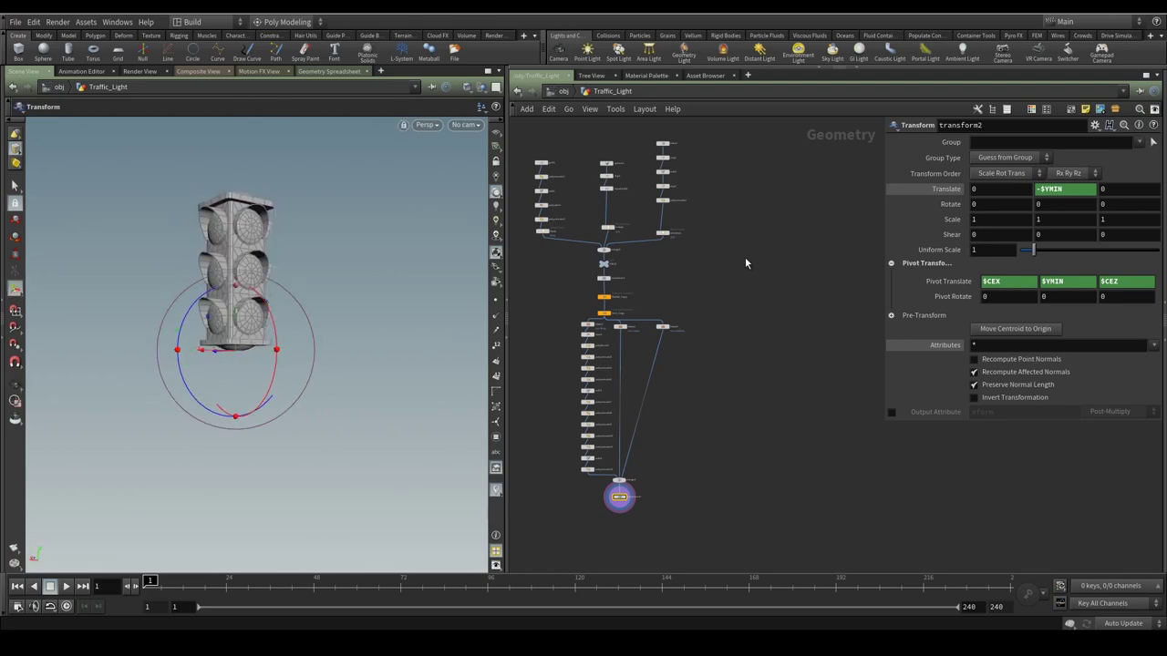
Create a new grid, adjust its size, and display only it in the viewport
{"action": "key", "text": "Tab"}
{"action": "type", "text": "grid"}
{"action": "key", "text": "Return"}
{"action": "middle_click", "coordinate": [928, 174]}
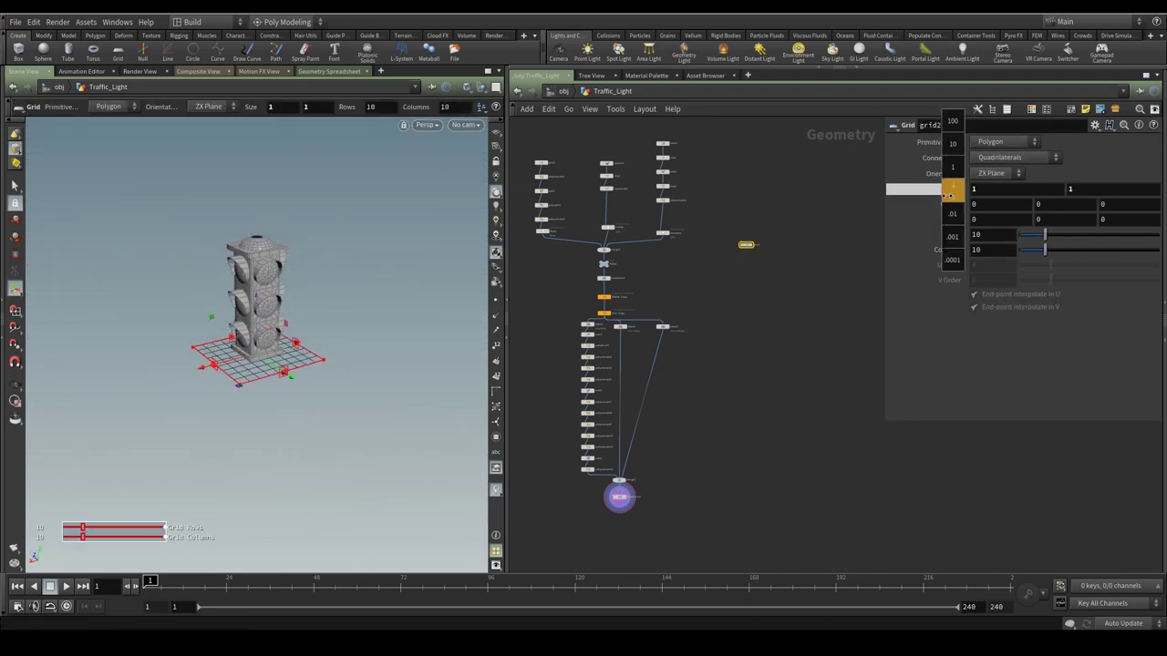
{"action": "middle_click", "coordinate": [944, 189]}
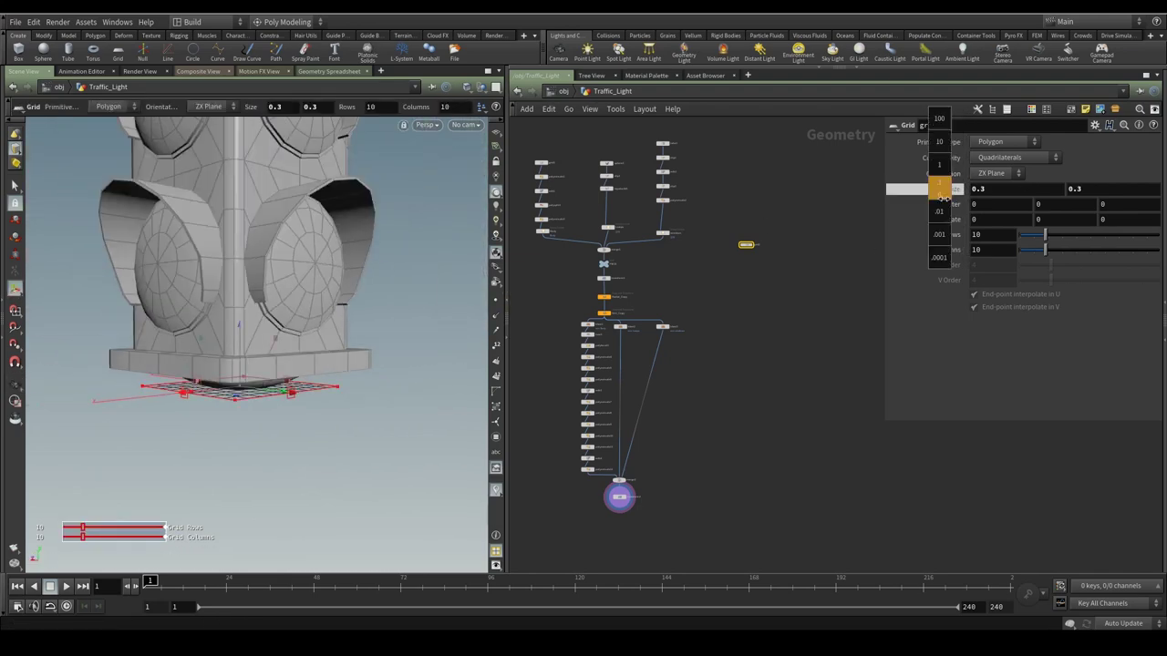
{"action": "left_click", "coordinate": [753, 245]}
{"action": "scroll", "coordinate": [811, 333], "scroll_direction": "up", "scroll_amount": 5}
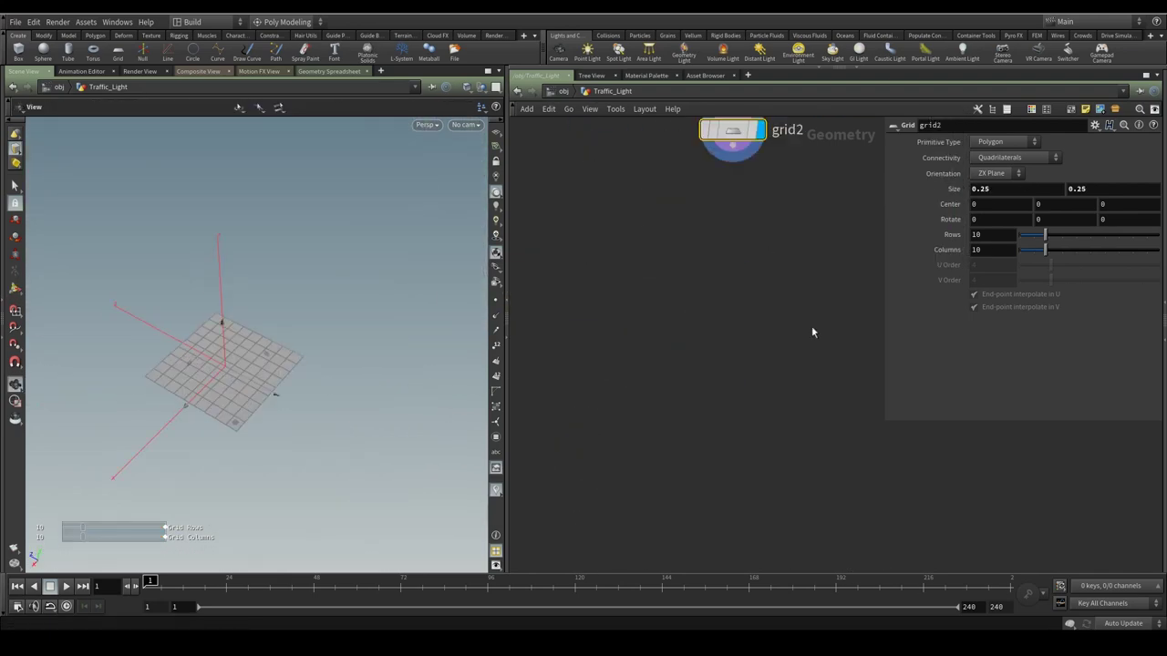
Extrude the grid's face into a tapered box with distance 0.5
{"action": "left_click", "coordinate": [289, 356]}
{"action": "key", "text": "Return"}
{"action": "mouse_move", "coordinate": [268, 350]}
{"action": "left_mouse_down"}
{"action": "mouse_move", "coordinate": [269, 132]}
{"action": "mouse_move", "coordinate": [249, 198]}
{"action": "left_mouse_up"}
{"action": "scroll", "coordinate": [1003, 274], "scroll_direction": "up", "scroll_amount": 3}
{"action": "left_click", "coordinate": [991, 205]}
{"action": "type", "text": "0.5"}
{"action": "key", "text": "Return"}
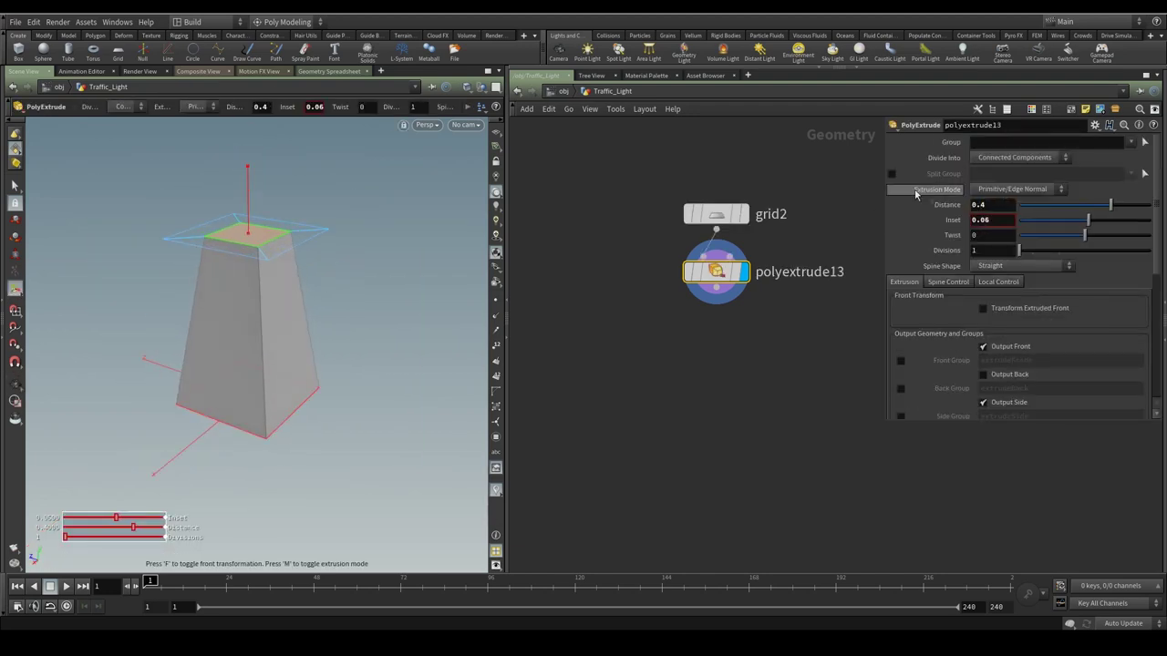
Inset the tapered block's top face by 0.03 and bevel its edges round with 2 divisions
{"action": "key", "text": "ctrl+z"}
{"action": "key", "text": "s"}
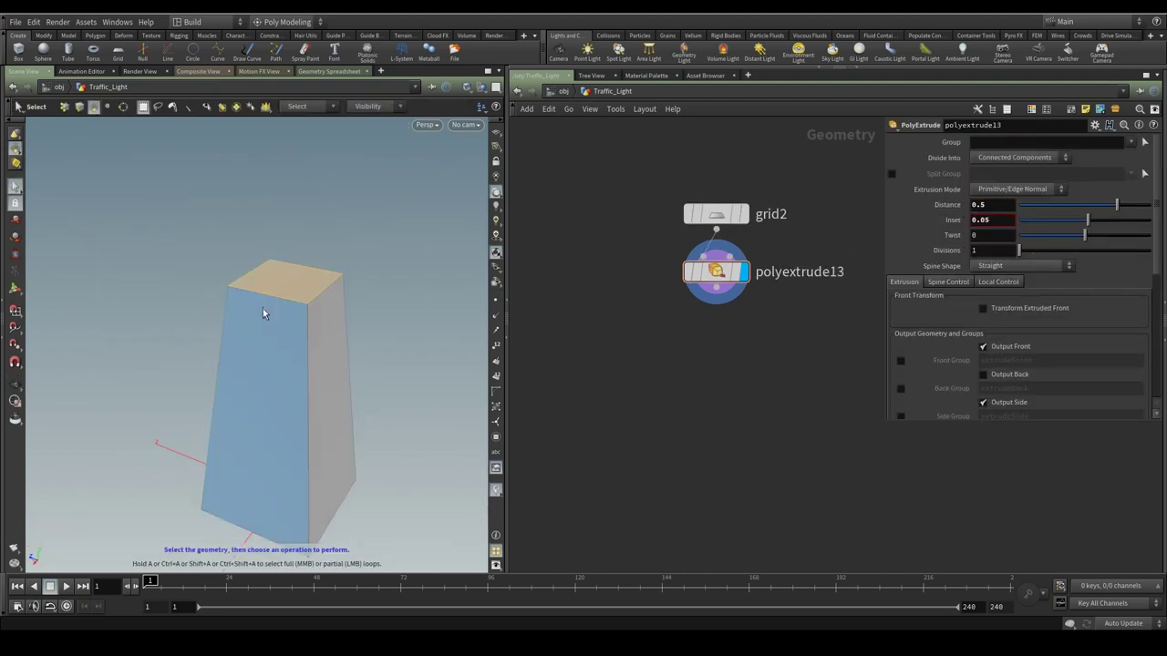
{"action": "left_click_drag", "start_coordinate": [263, 313], "coordinate": [268, 281], "text": "alt"}
{"action": "key", "text": "c"}
{"action": "left_click", "coordinate": [294, 276]}
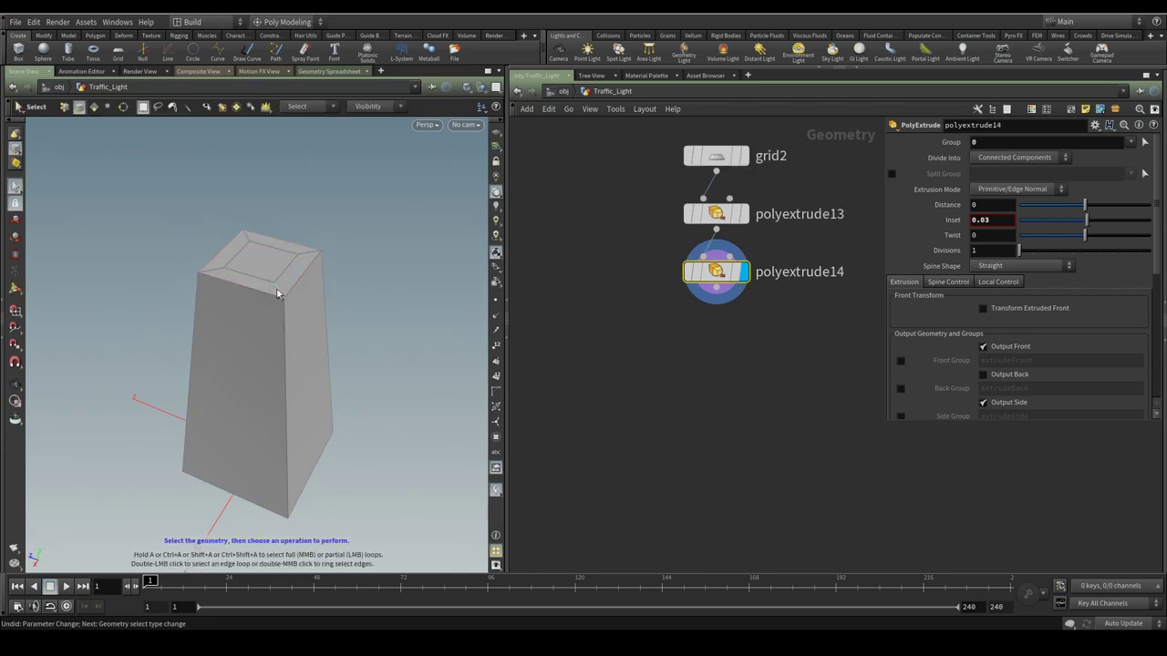
{"action": "key", "text": "c"}
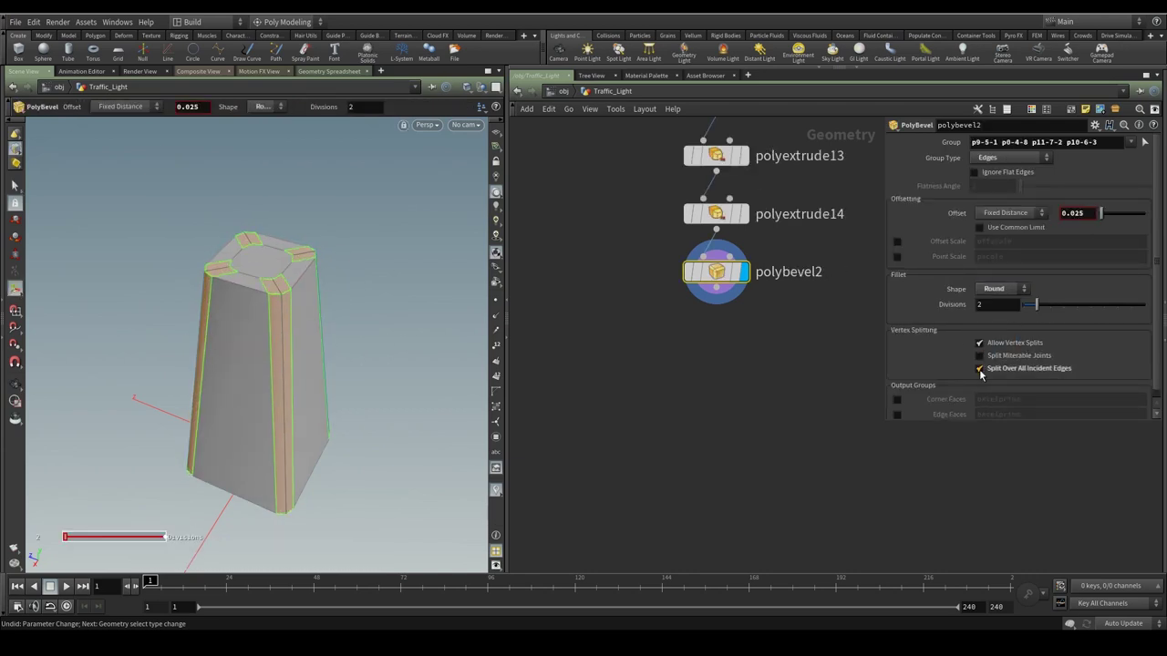
Reopen polybevel2 and widen the base bevel offset to 0.035
{"action": "mouse_move", "coordinate": [262, 330]}
{"action": "left_mouse_down"}
{"action": "mouse_move", "coordinate": [229, 268]}
{"action": "mouse_move", "coordinate": [225, 284]}
{"action": "left_mouse_up"}
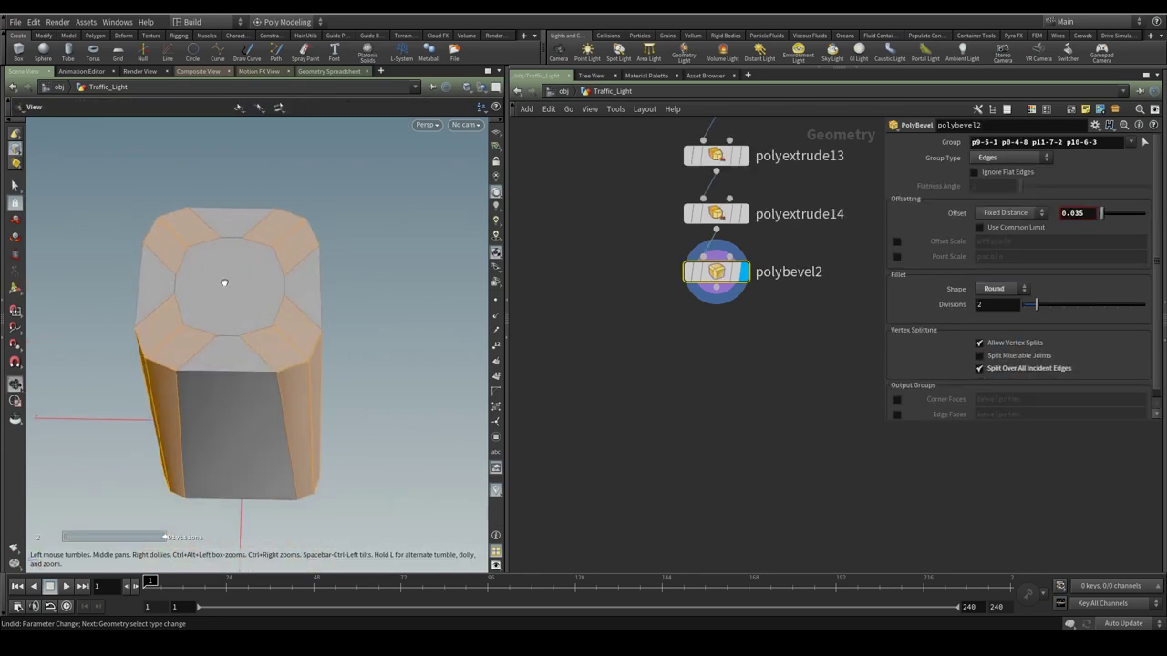
{"action": "middle_click_drag", "start_coordinate": [730, 227], "coordinate": [720, 378]}
{"action": "left_click_drag", "start_coordinate": [633, 186], "coordinate": [748, 257]}
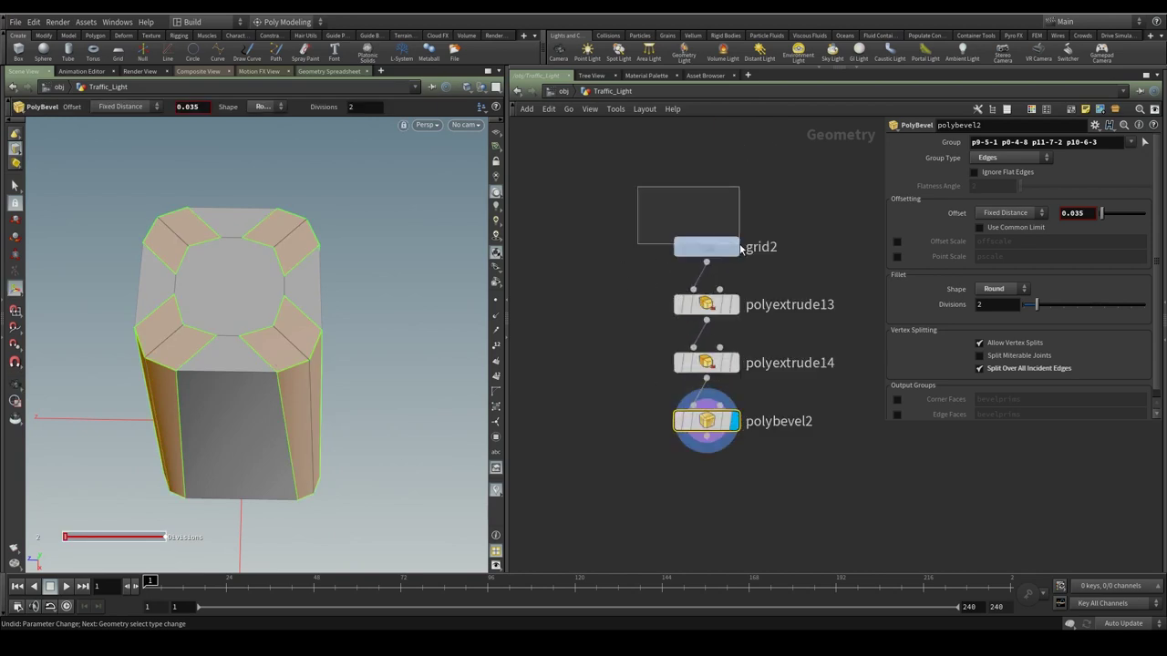
{"action": "left_click", "coordinate": [710, 365]}
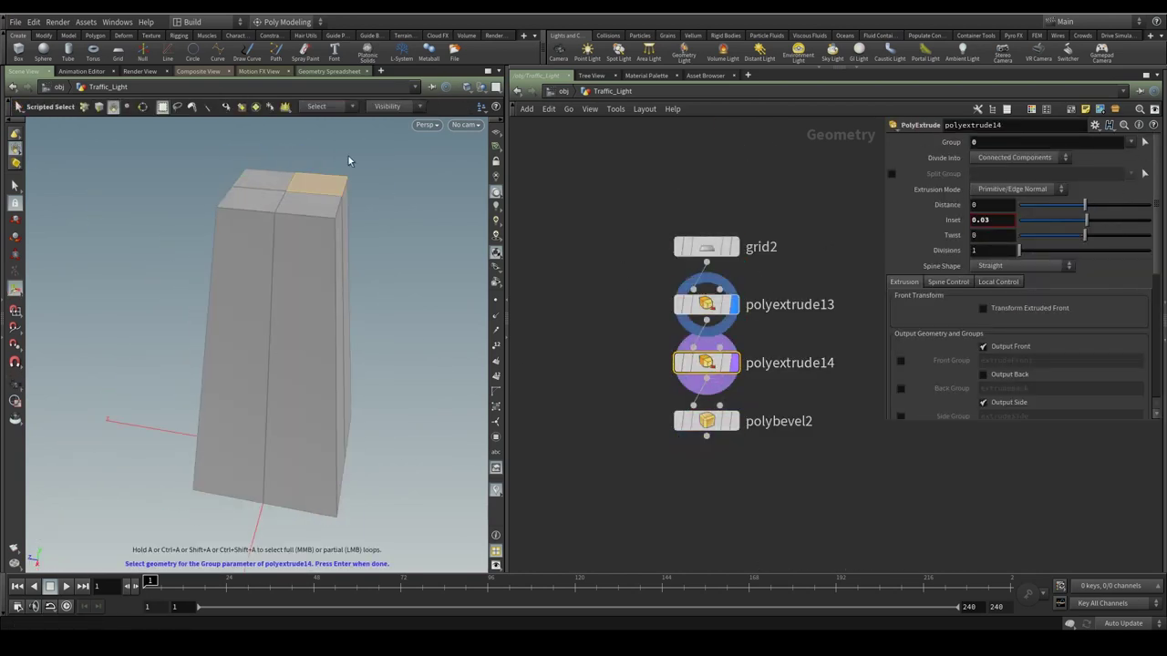
{"action": "left_click", "coordinate": [707, 421]}
{"action": "key", "text": "Return"}
{"action": "key", "text": "Return"}
{"action": "mouse_move", "coordinate": [383, 228]}
{"action": "left_mouse_down"}
{"action": "mouse_move", "coordinate": [299, 273]}
{"action": "mouse_move", "coordinate": [229, 279]}
{"action": "mouse_move", "coordinate": [274, 387]}
{"action": "left_mouse_up"}
Add an Edit node, extrude a 1.5-tall pole with 0.02 inset, and delete its top faces
{"action": "key", "text": "t"}
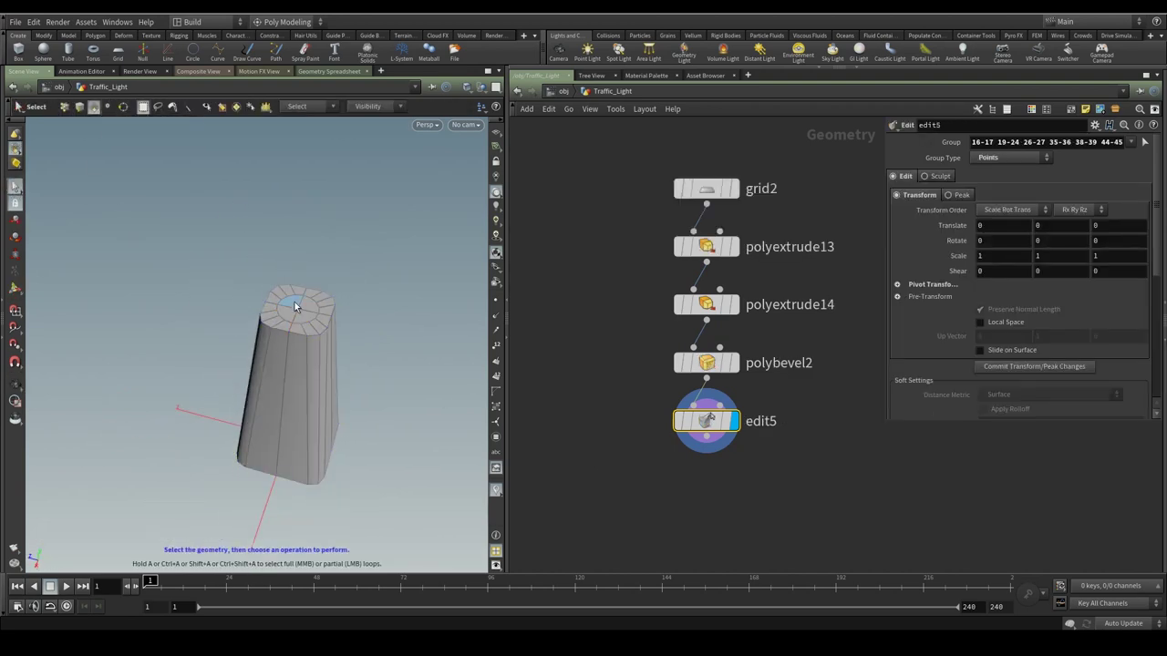
{"action": "left_click", "coordinate": [295, 306]}
{"action": "scroll", "coordinate": [295, 306], "scroll_direction": "down", "scroll_amount": 3}
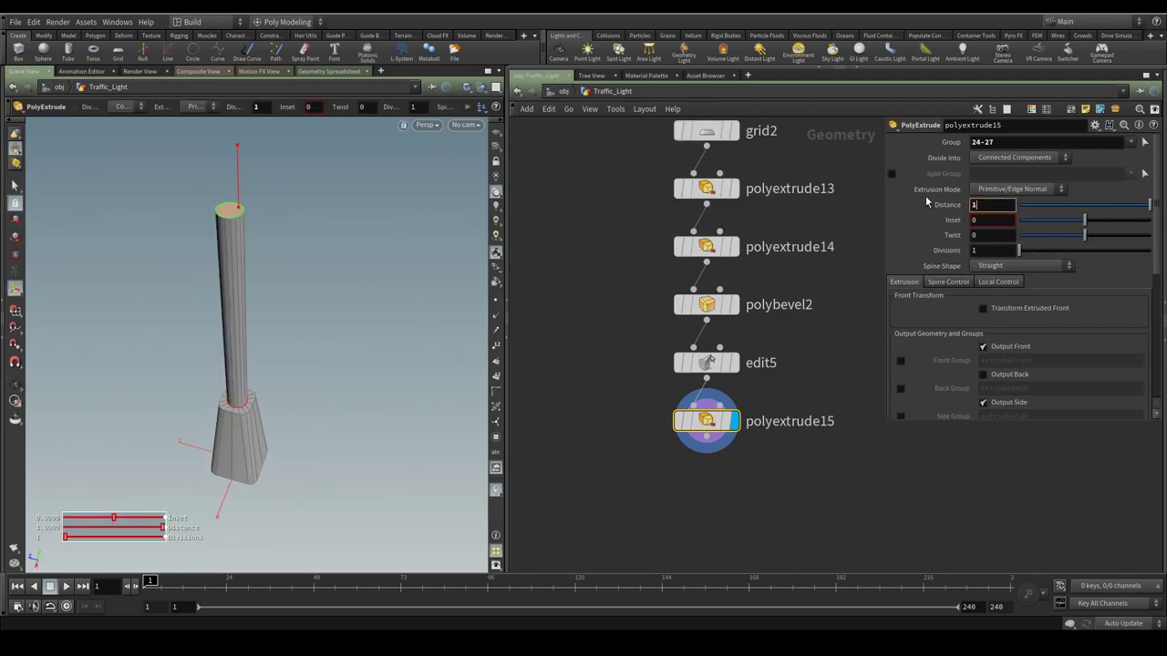
{"action": "left_click_drag", "start_coordinate": [315, 527], "coordinate": [228, 475]}
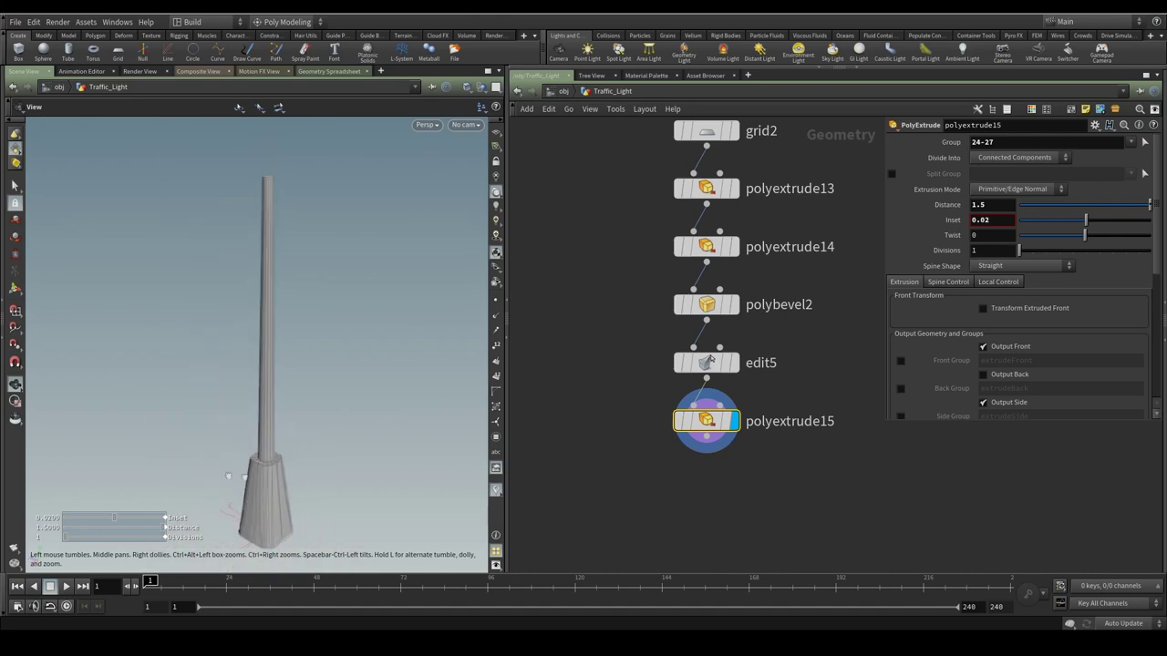
{"action": "key", "text": "Delete"}
Add a null named POLE under blast4 as the pole's output
{"action": "key", "text": "Tab"}
{"action": "type", "text": "null"}
{"action": "key", "text": "Return"}
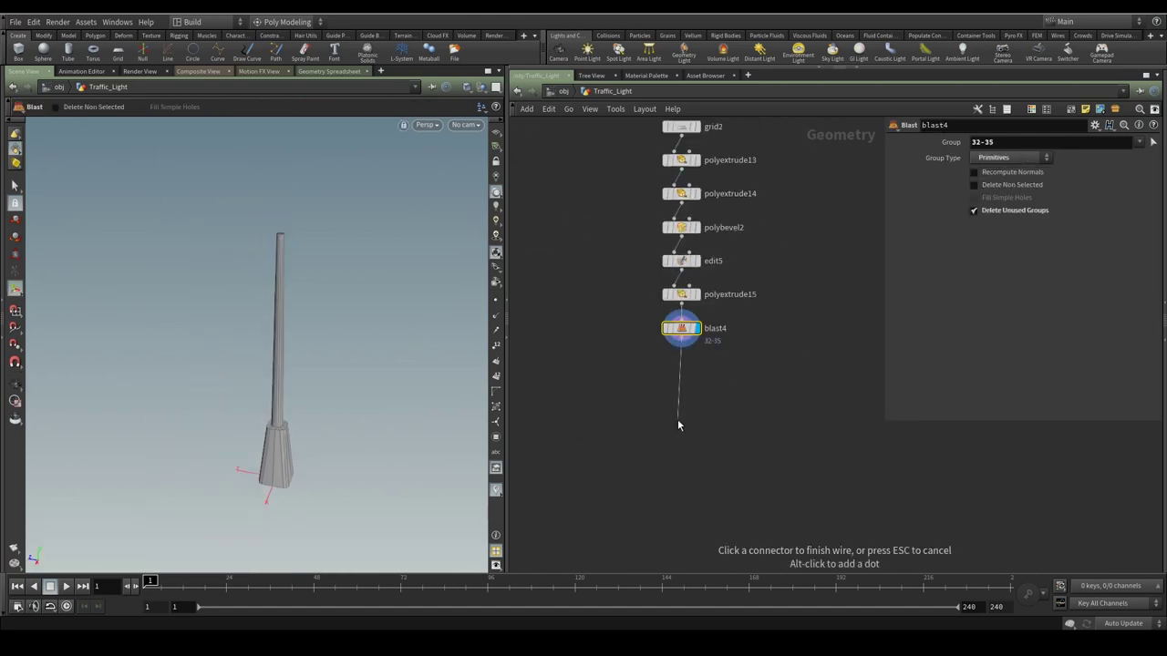
{"action": "left_click", "coordinate": [677, 419]}
{"action": "type", "text": "POLE"}
Add transform3 whose Y references the POLE bounding box minimum, undoing accidental value nudges
{"action": "key", "text": "Tab"}
{"action": "type", "text": "transform"}
{"action": "key", "text": "Return"}
{"action": "left_click", "coordinate": [866, 137]}
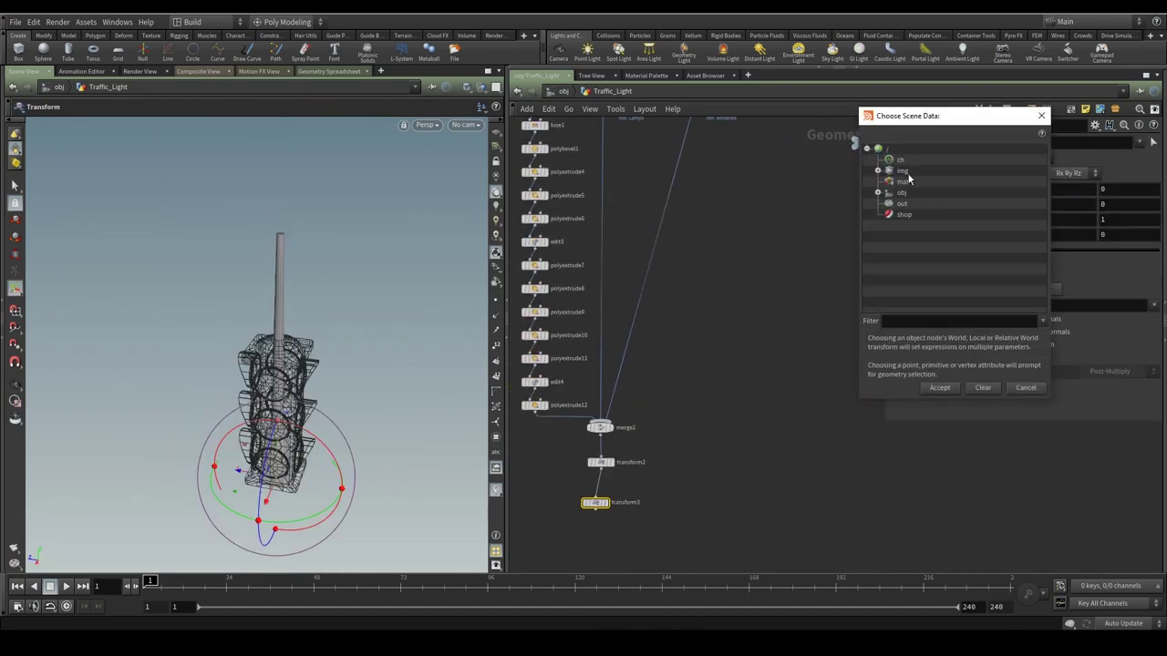
{"action": "left_click", "coordinate": [910, 193]}
{"action": "left_click", "coordinate": [981, 284]}
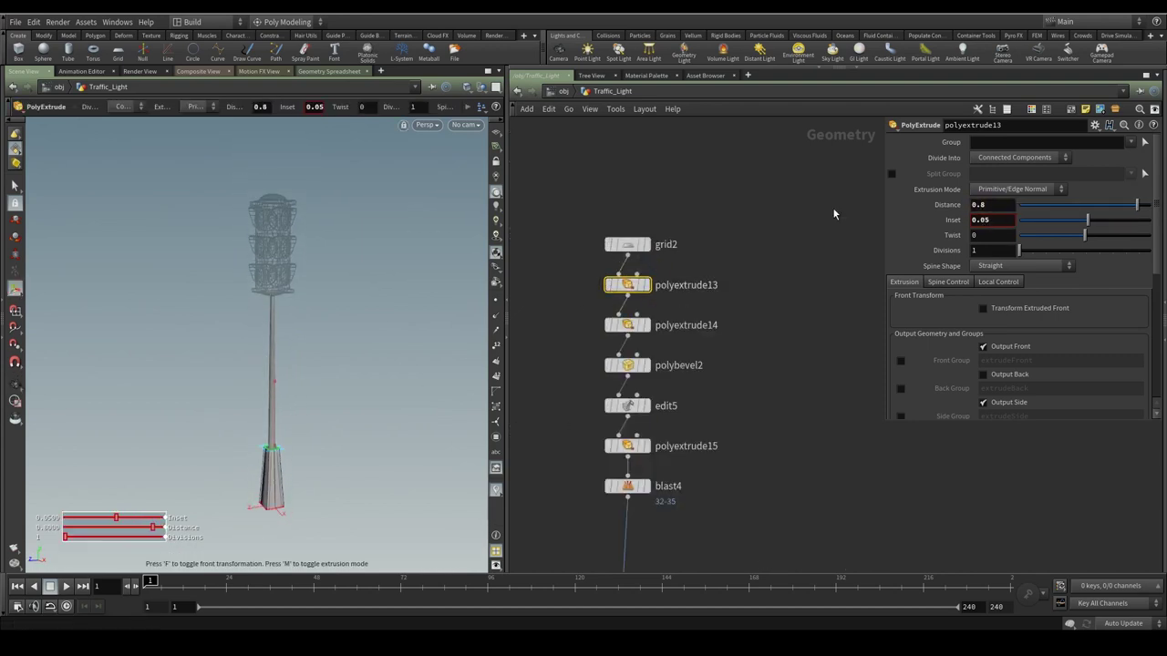
{"action": "key", "text": "ctrl+z"}
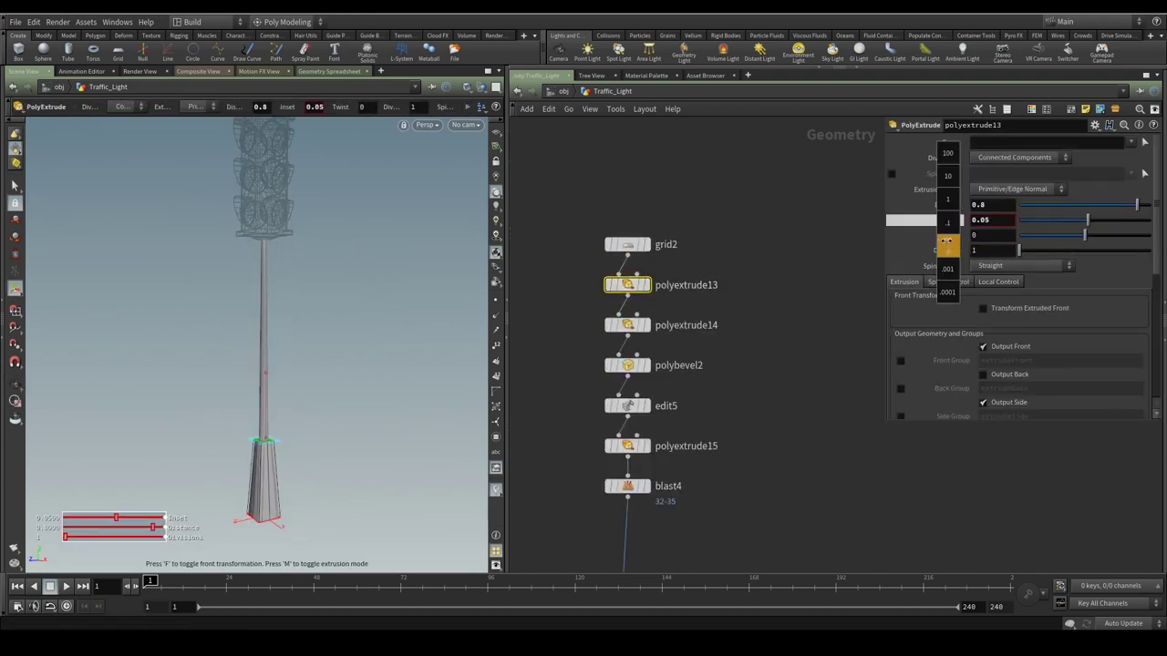
{"action": "key", "text": "ctrl+z"}
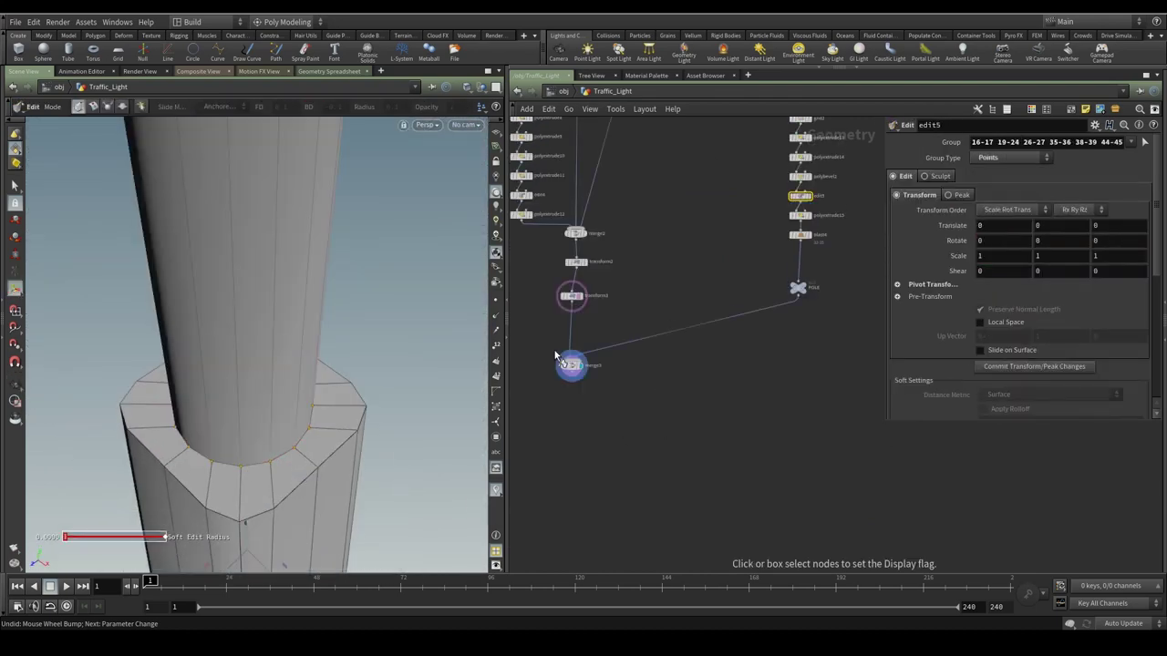
Frame the traffic light and add a UV Flatten node to the lamp disc
{"action": "key", "text": "space+h"}
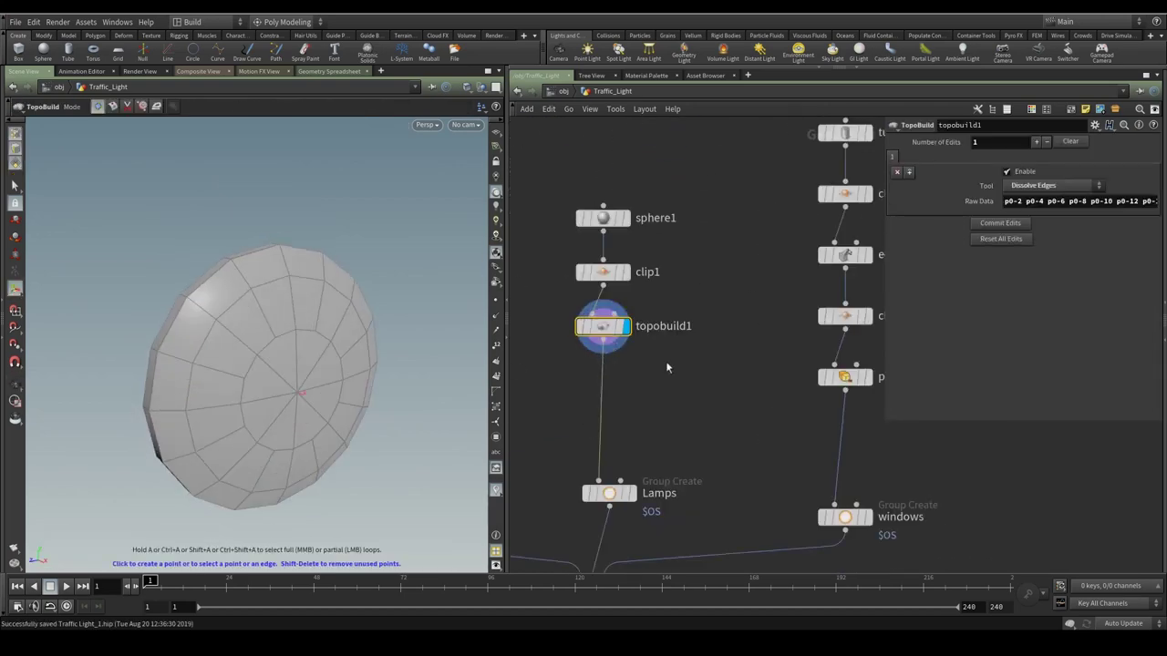
{"action": "key", "text": "Tab"}
{"action": "type", "text": "uvfl"}
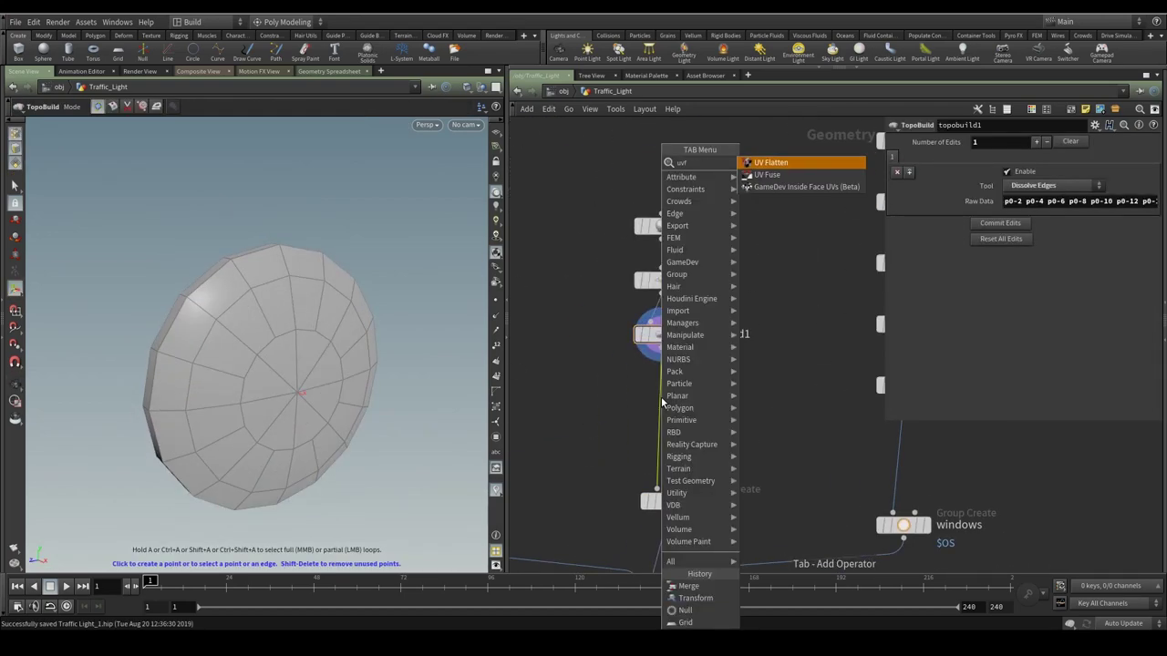
{"action": "key", "text": "Return"}
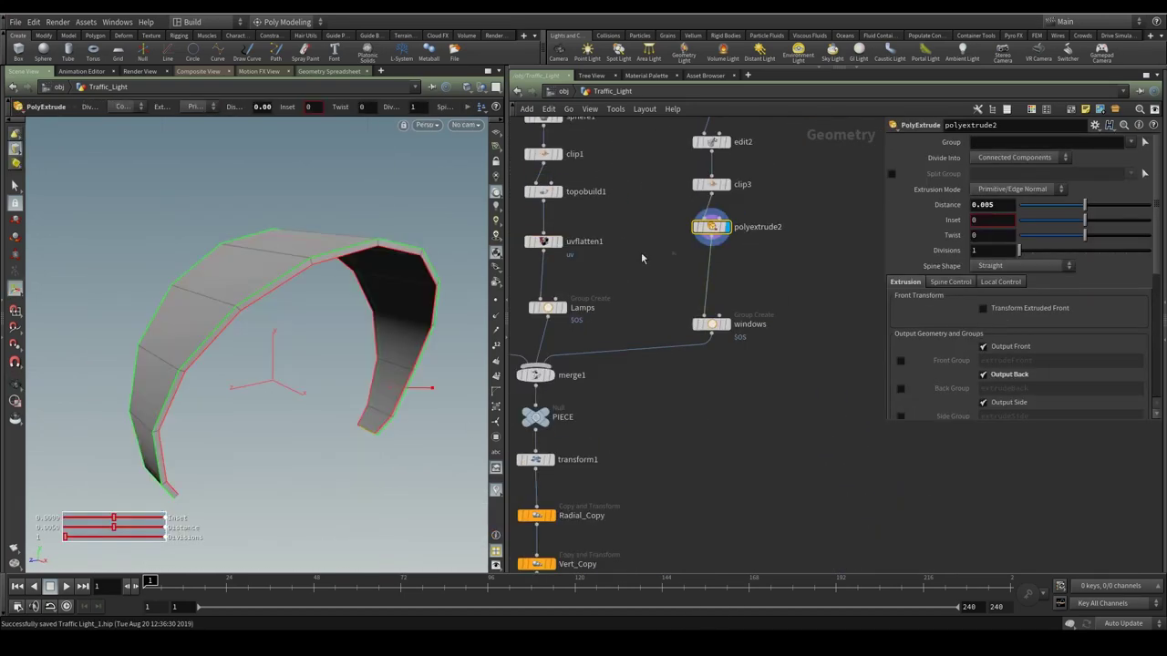
Add a UV Flatten node to the curved visor, inspecting the arch from new angles
{"action": "key", "text": "Tab"}
{"action": "type", "text": "uvfl"}
{"action": "key", "text": "Return"}
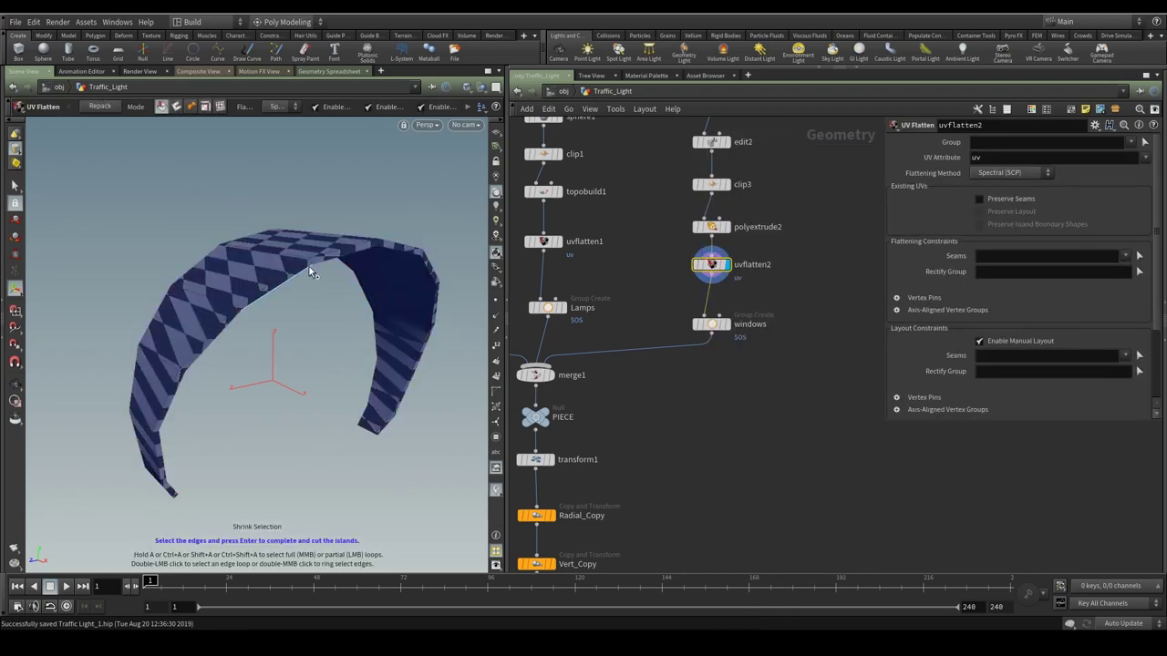
{"action": "key", "text": "ctrl+z"}
{"action": "key", "text": "ctrl+z"}
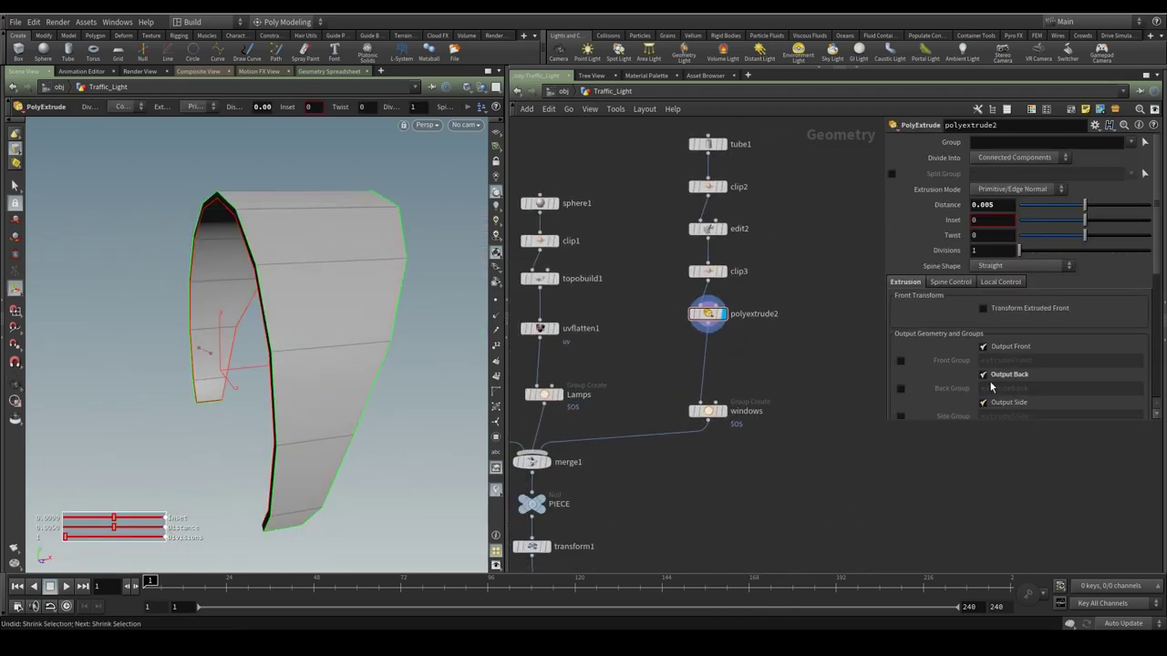
{"action": "key", "text": "ctrl+z"}
{"action": "left_click_drag", "start_coordinate": [232, 334], "coordinate": [264, 313]}
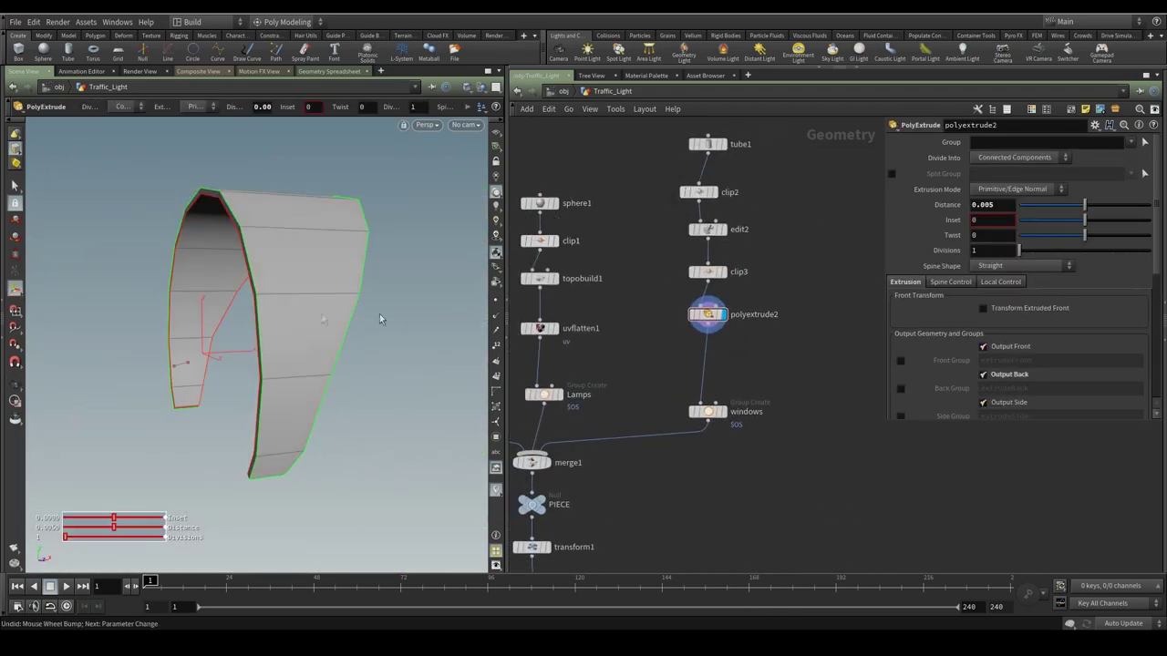
{"action": "key", "text": "s"}
{"action": "left_click_drag", "start_coordinate": [381, 319], "coordinate": [236, 195], "text": "alt"}
{"action": "key", "text": "ctrl+y"}
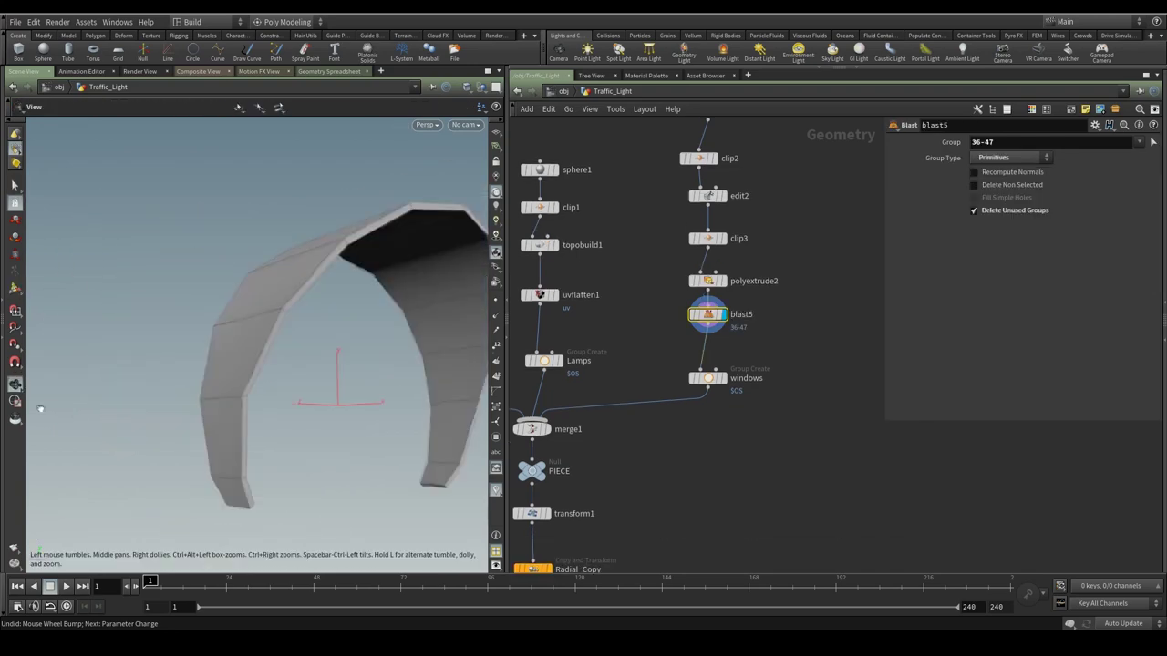
{"action": "key", "text": "ctrl+y"}
{"action": "key", "text": "ctrl+y"}
{"action": "key", "text": "ctrl+y"}
{"action": "key", "text": "ctrl+y"}
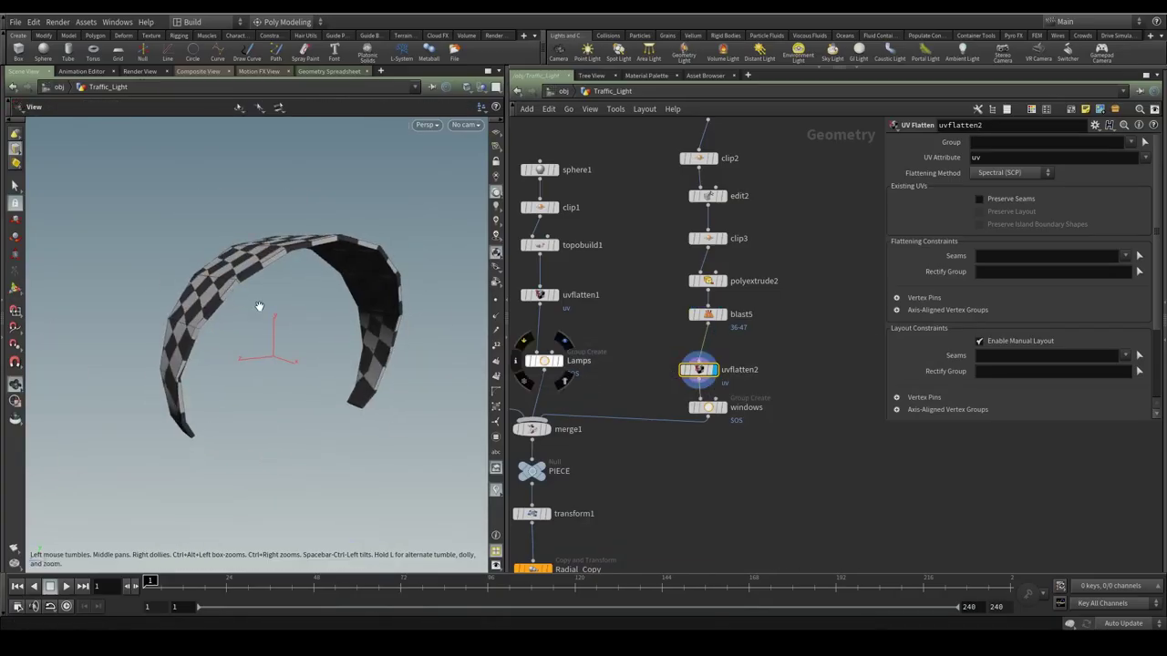
{"action": "key", "text": "ctrl+y"}
Cut seams on the visor, switch it to Angle-Based flattening, and save the scene
{"action": "key", "text": "ctrl+y"}
{"action": "key", "text": "ctrl+y"}
{"action": "key", "text": "ctrl+y"}
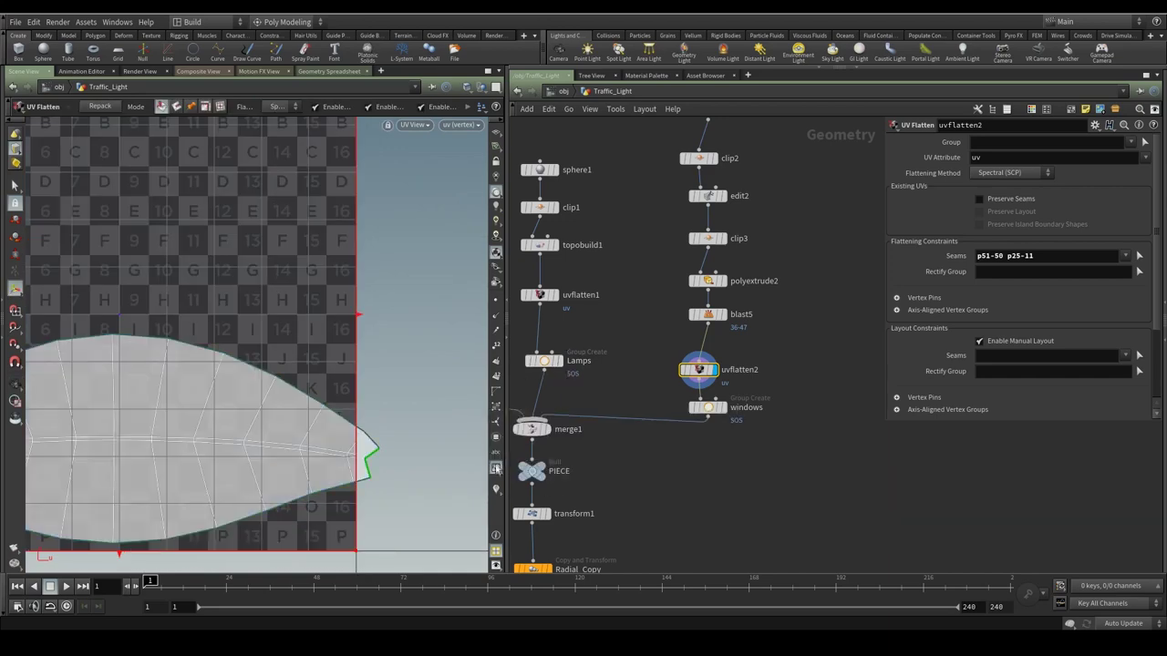
{"action": "key", "text": "ctrl+y"}
{"action": "key", "text": "ctrl+y"}
{"action": "key", "text": "ctrl+y"}
{"action": "key", "text": "ctrl+y"}
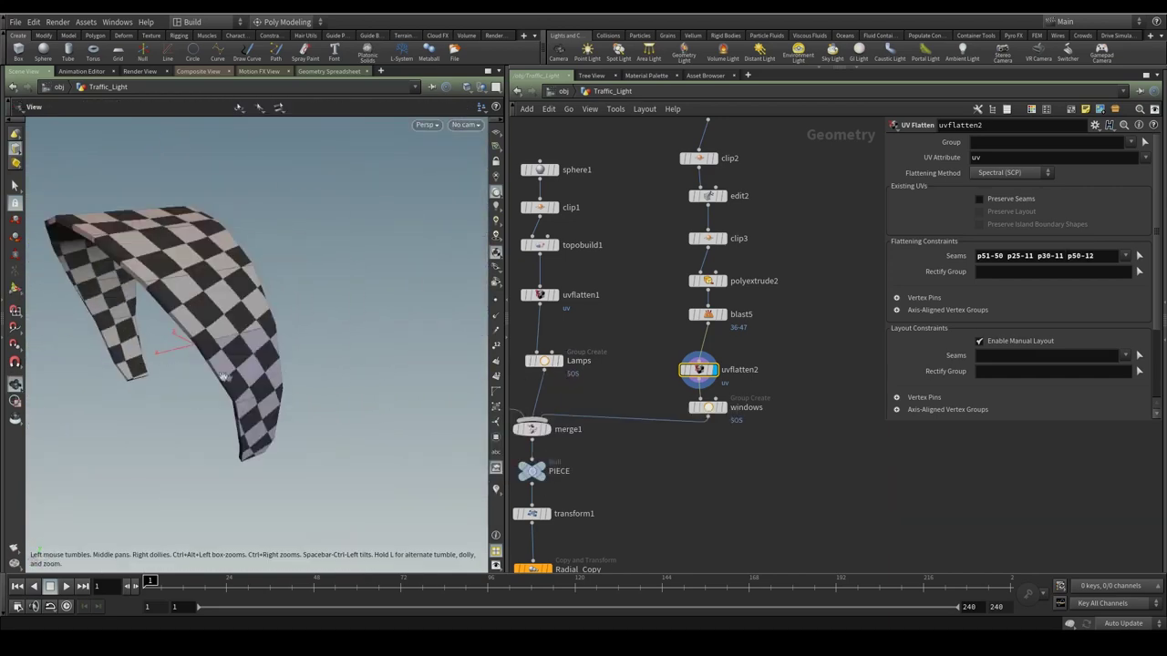
{"action": "key", "text": "ctrl+y"}
{"action": "key", "text": "ctrl+y"}
{"action": "key", "text": "ctrl+y"}
{"action": "key", "text": "ctrl+y"}
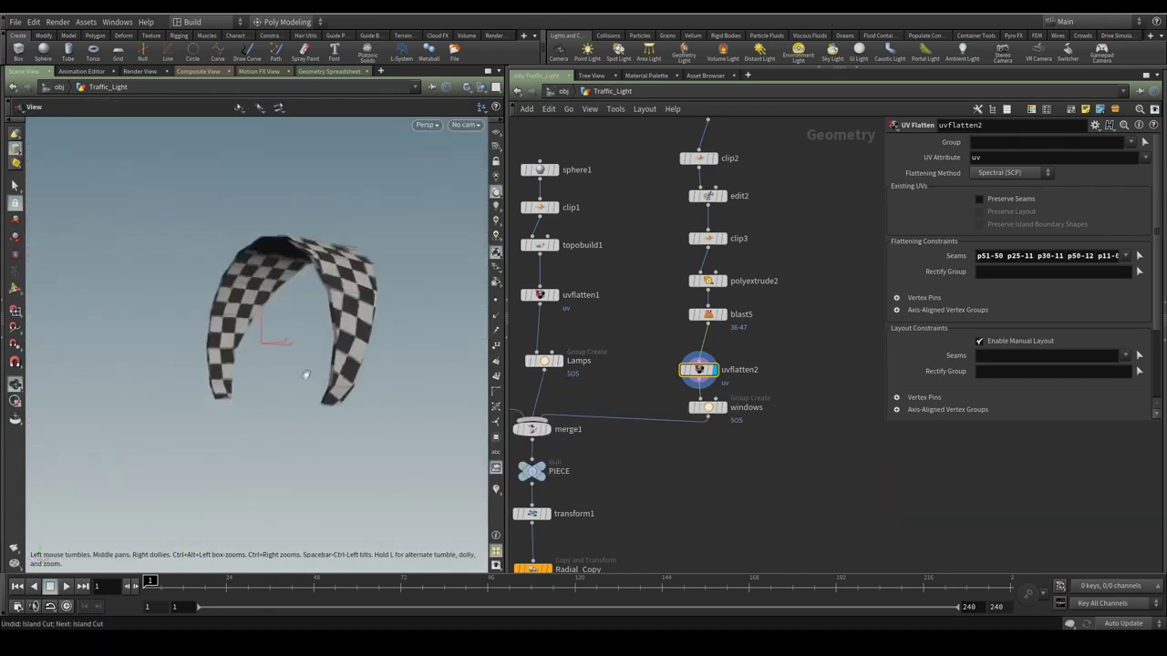
{"action": "key", "text": "ctrl+y"}
{"action": "key", "text": "ctrl+y"}
{"action": "key", "text": "ctrl+y"}
{"action": "key", "text": "ctrl+y"}
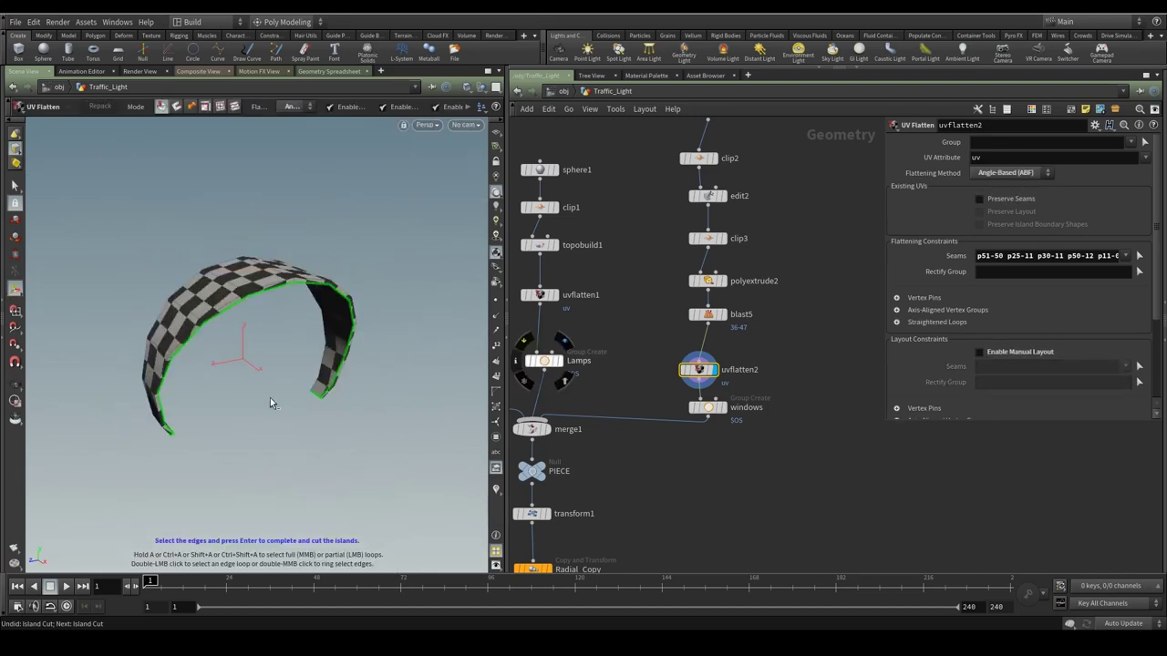
{"action": "key", "text": "ctrl+s"}
{"action": "key", "text": "ctrl+y"}
{"action": "key", "text": "ctrl+y"}
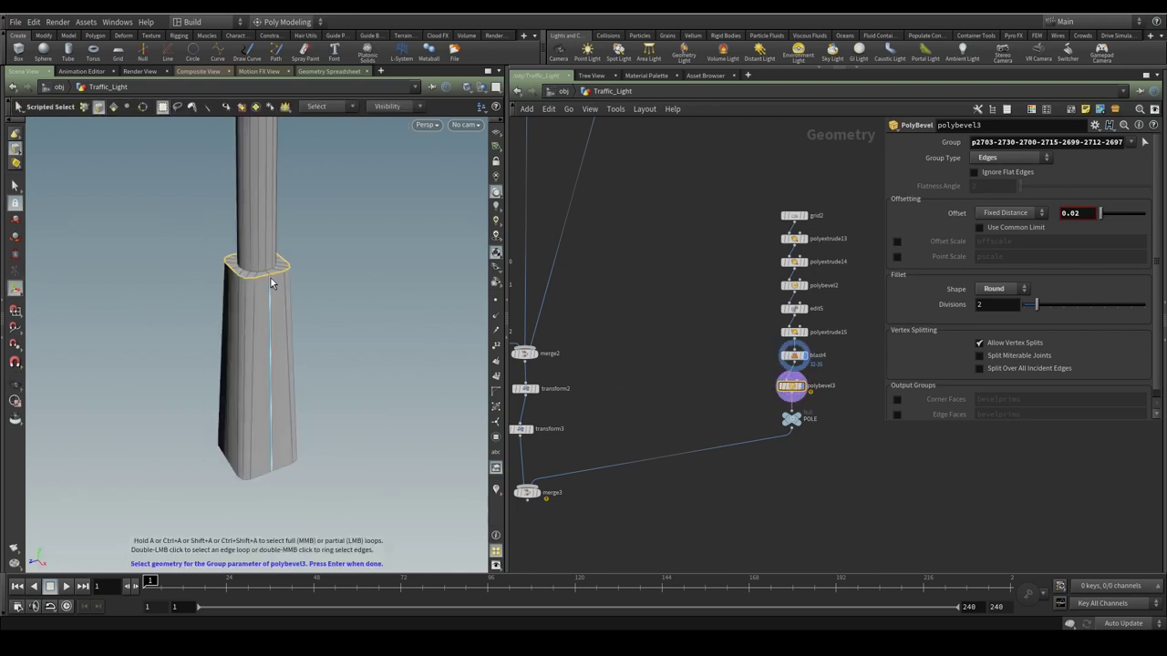
Add topobuild2 below polybevel3 and split the pole base with a new edge loop
{"action": "key", "text": "Return"}
{"action": "key", "text": "Tab"}
{"action": "type", "text": "topobuild"}
{"action": "key", "text": "Return"}
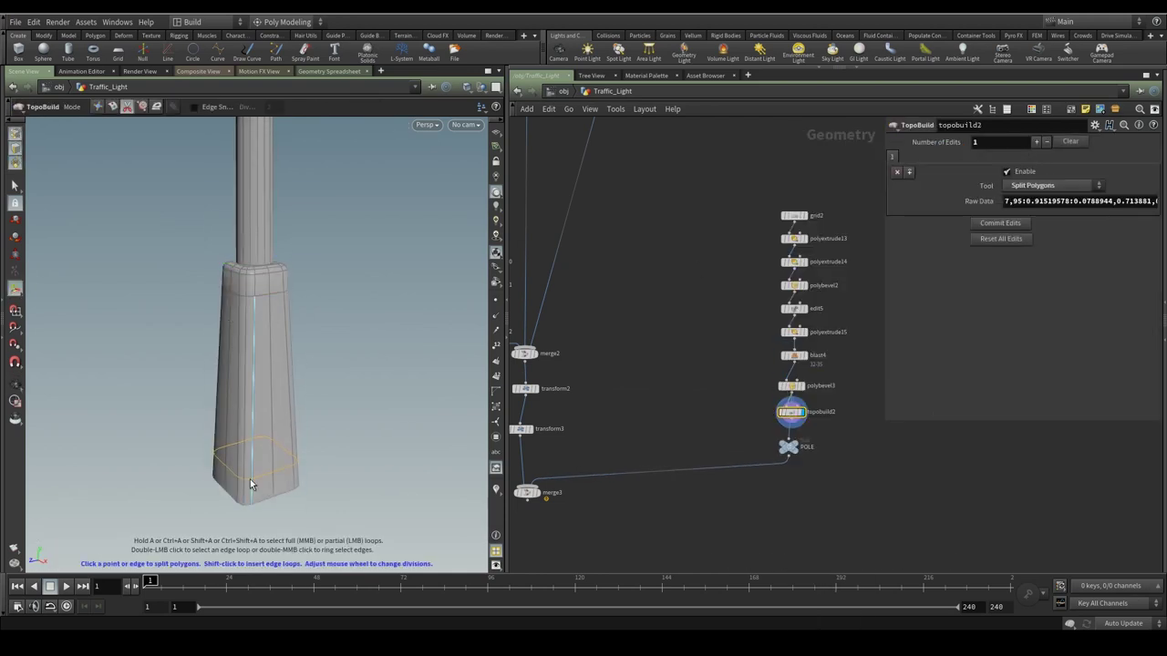
{"action": "left_click", "coordinate": [251, 485]}
{"action": "right_click_drag", "start_coordinate": [252, 484], "coordinate": [232, 407]}
Recess the base's side panels inward by about -0.016, then display merge3
{"action": "key", "text": "s"}
{"action": "double_click", "coordinate": [294, 422]}
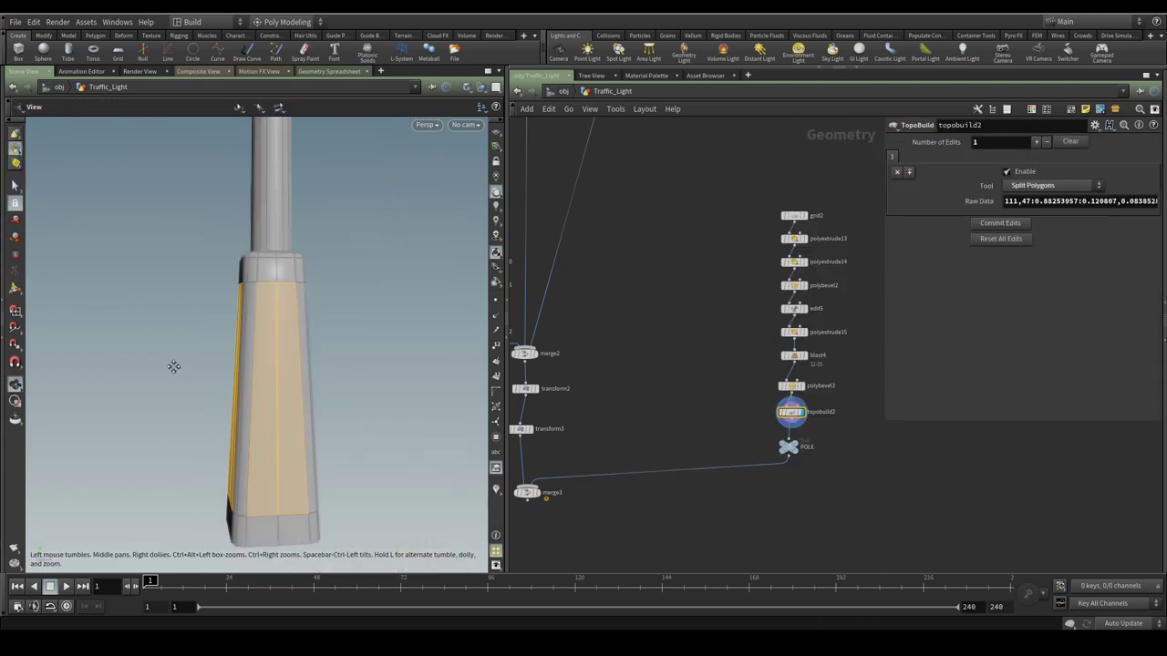
{"action": "key", "text": "Tab"}
{"action": "left_click_drag", "start_coordinate": [315, 386], "coordinate": [294, 378]}
{"action": "left_click", "coordinate": [526, 468]}
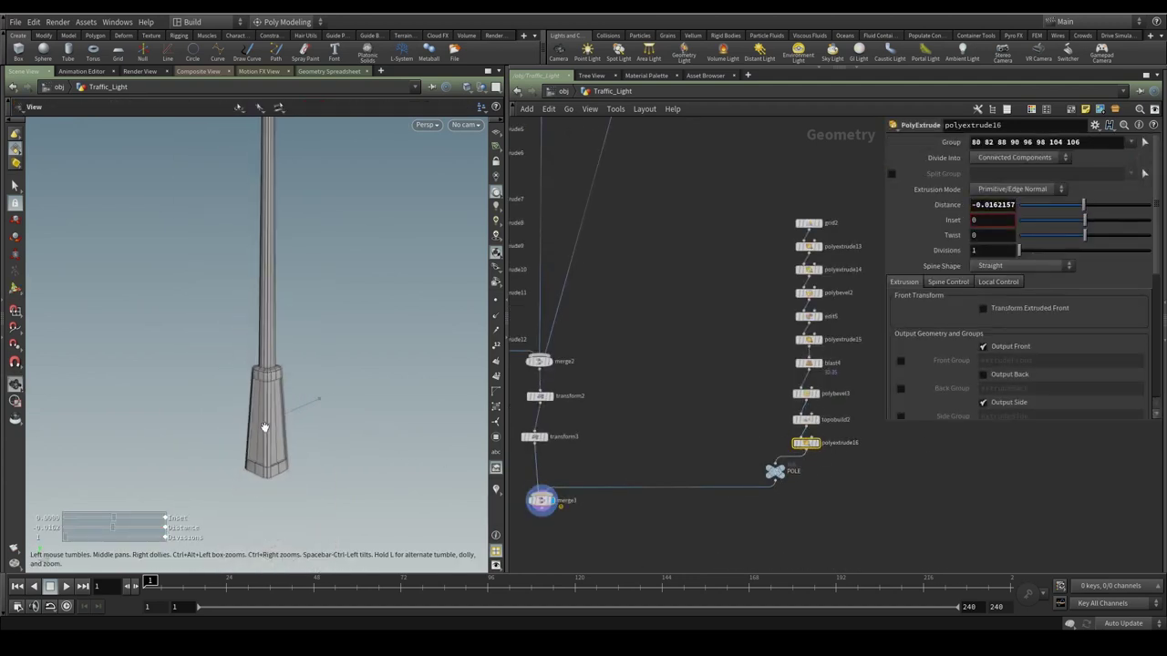
{"action": "middle_click", "coordinate": [540, 503]}
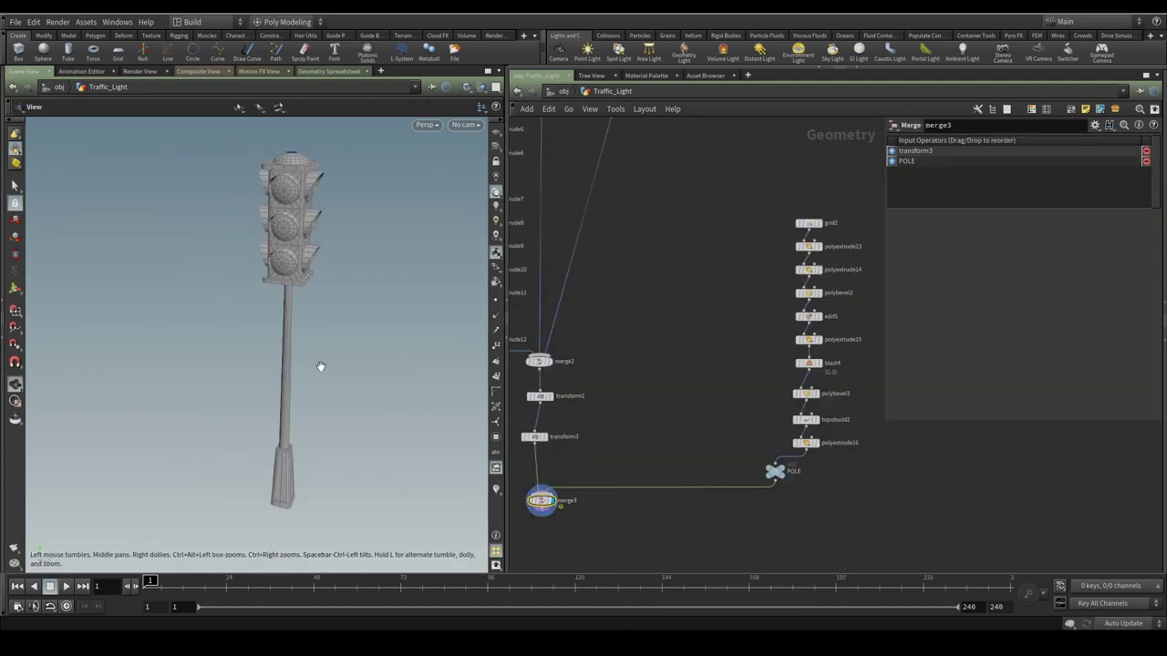
Bridge the pole collar to the housing underside, then cap the dome opening with a Quadrilateral Grid fill
{"action": "scroll", "coordinate": [320, 368], "scroll_direction": "up", "scroll_amount": 5}
{"action": "left_click_drag", "start_coordinate": [297, 279], "coordinate": [306, 306]}
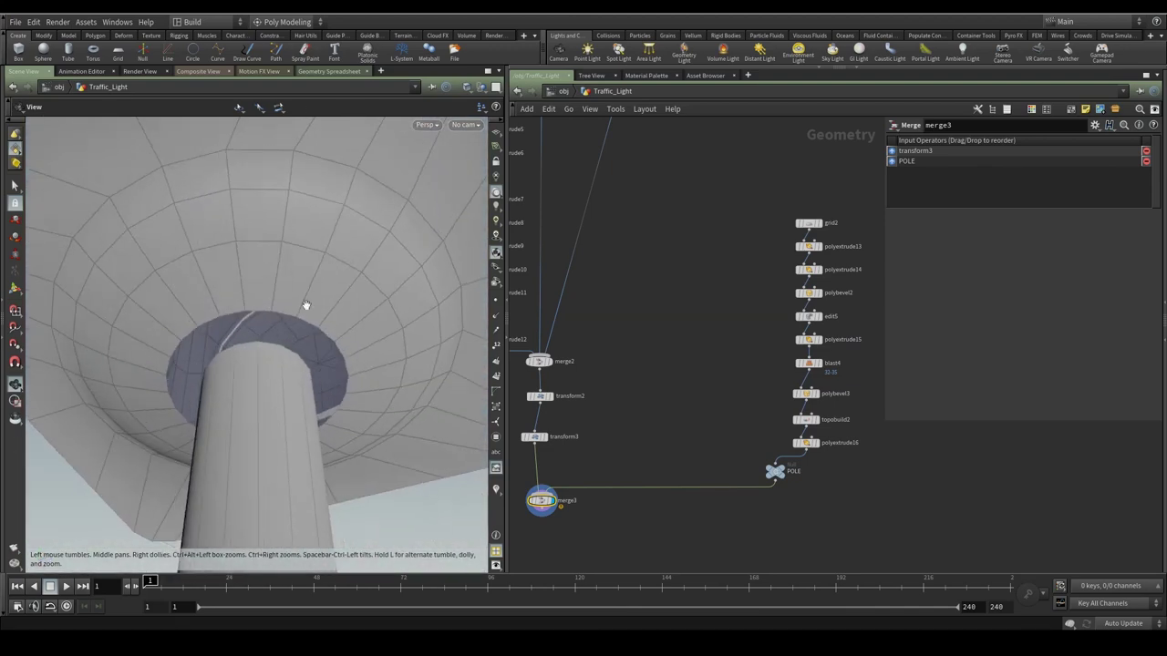
{"action": "scroll", "coordinate": [258, 335], "scroll_direction": "up", "scroll_amount": 3}
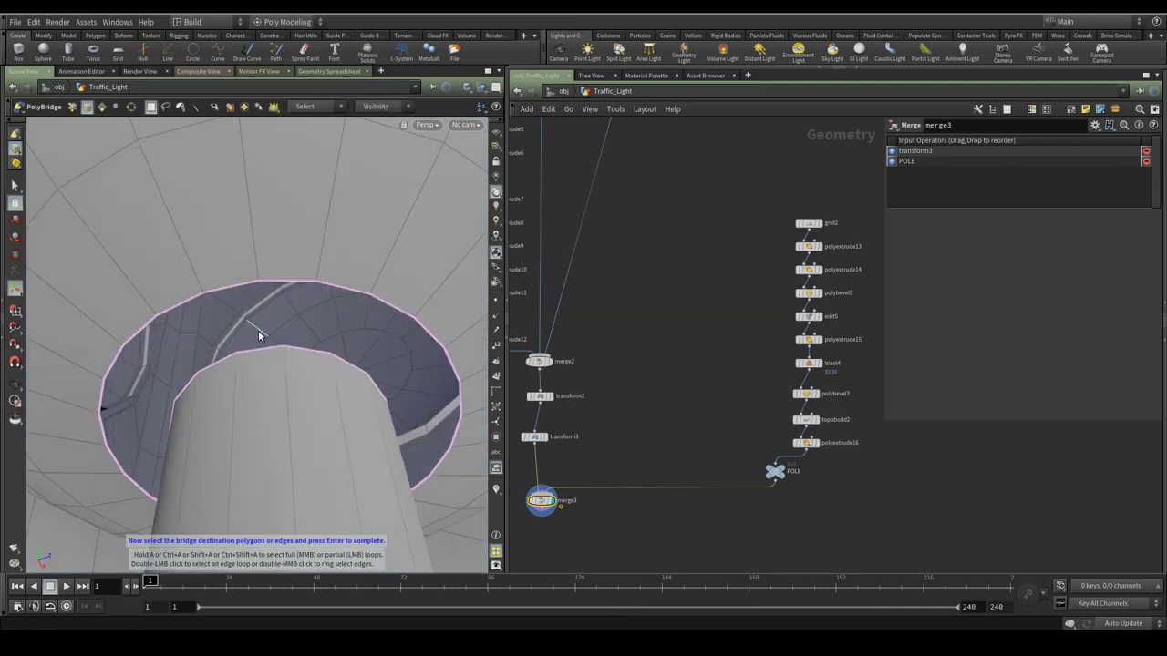
{"action": "key", "text": "Return"}
{"action": "key", "text": "ctrl+z"}
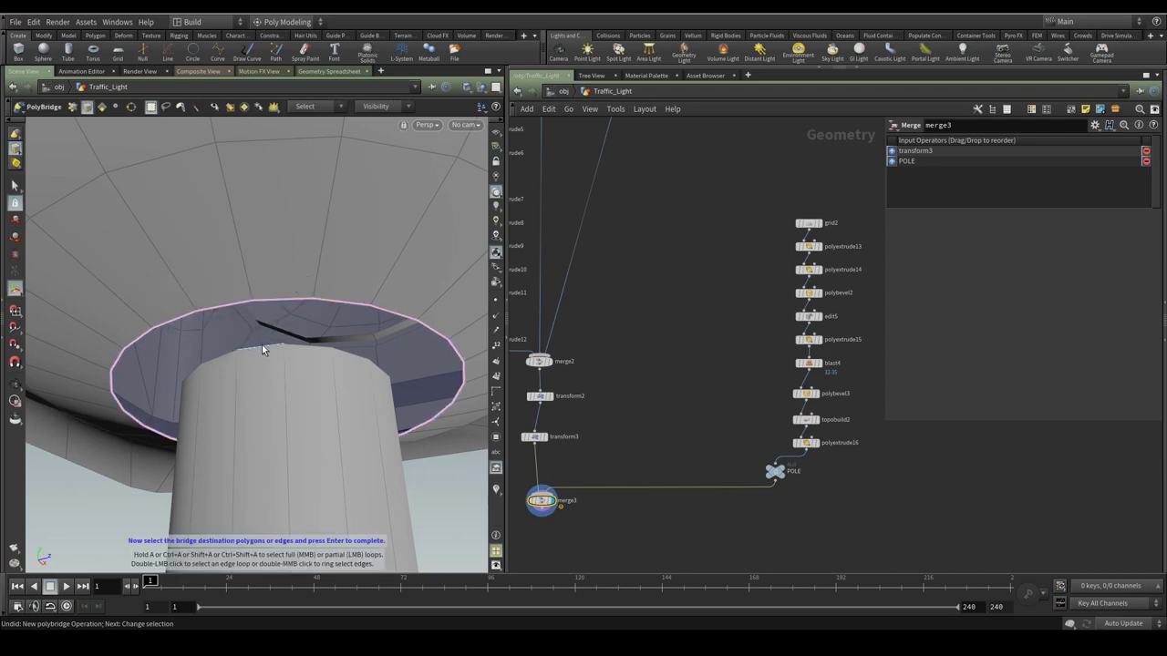
{"action": "double_click", "coordinate": [262, 350]}
{"action": "key", "text": "Return"}
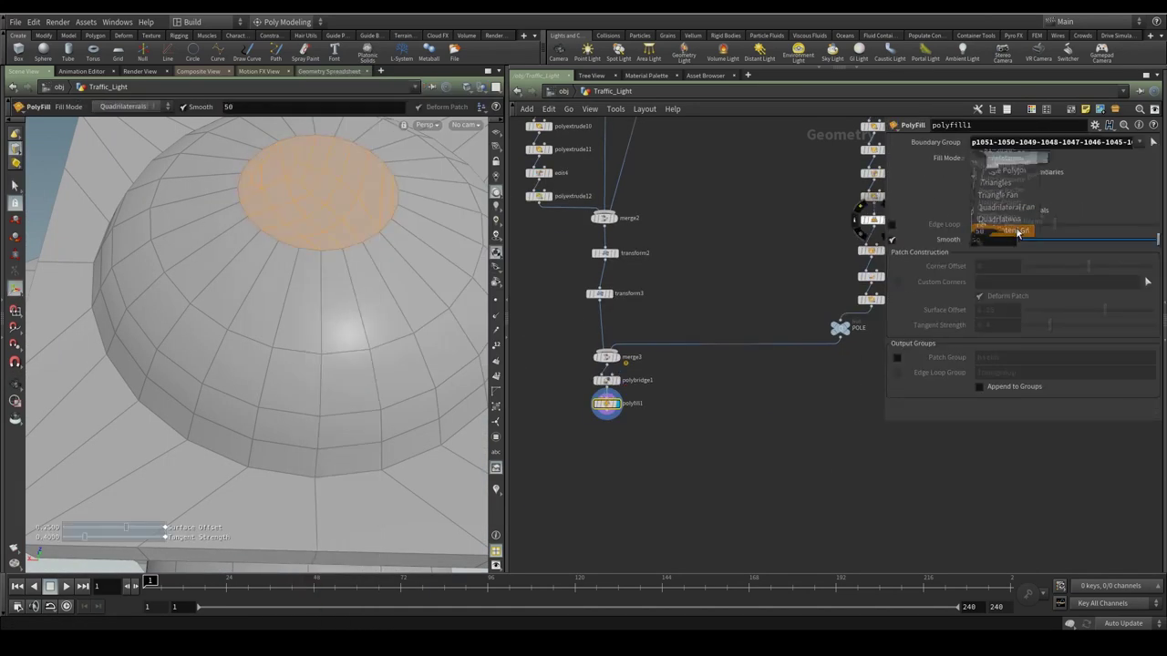
{"action": "left_click", "coordinate": [1017, 231]}
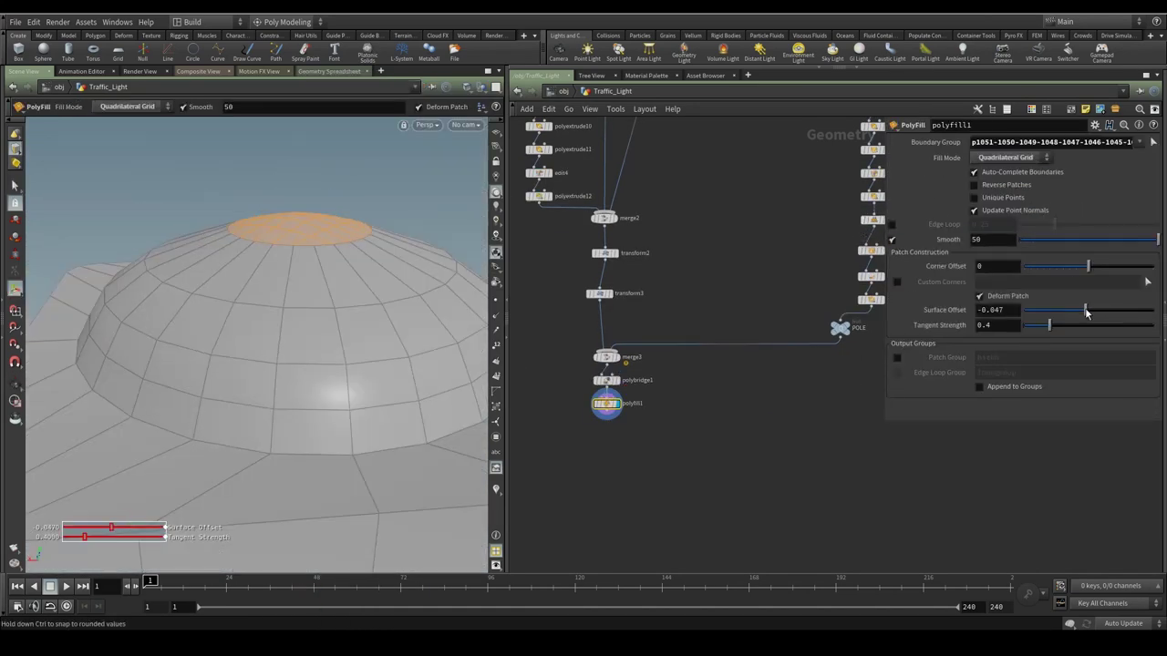
{"action": "key", "text": "Tab"}
Add a uvflatten3 node after polyfill1
{"action": "type", "text": "uvflatten"}
{"action": "key", "text": "Return"}
{"action": "left_click", "coordinate": [604, 461]}
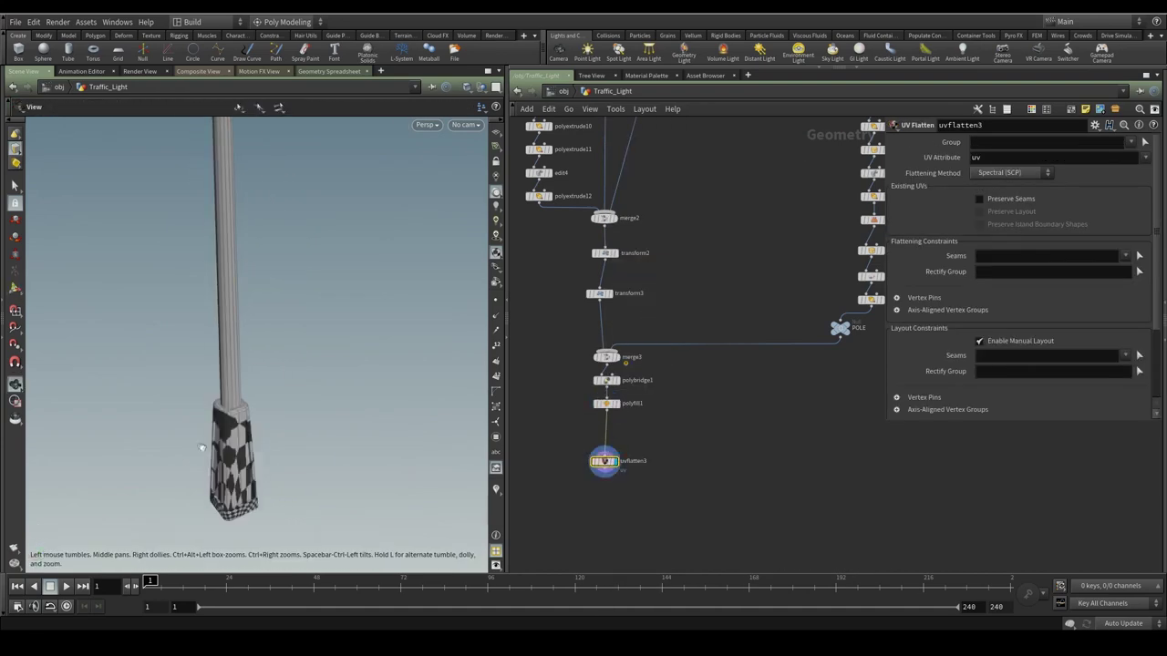
{"action": "scroll", "coordinate": [247, 262], "scroll_direction": "down", "scroll_amount": 5}
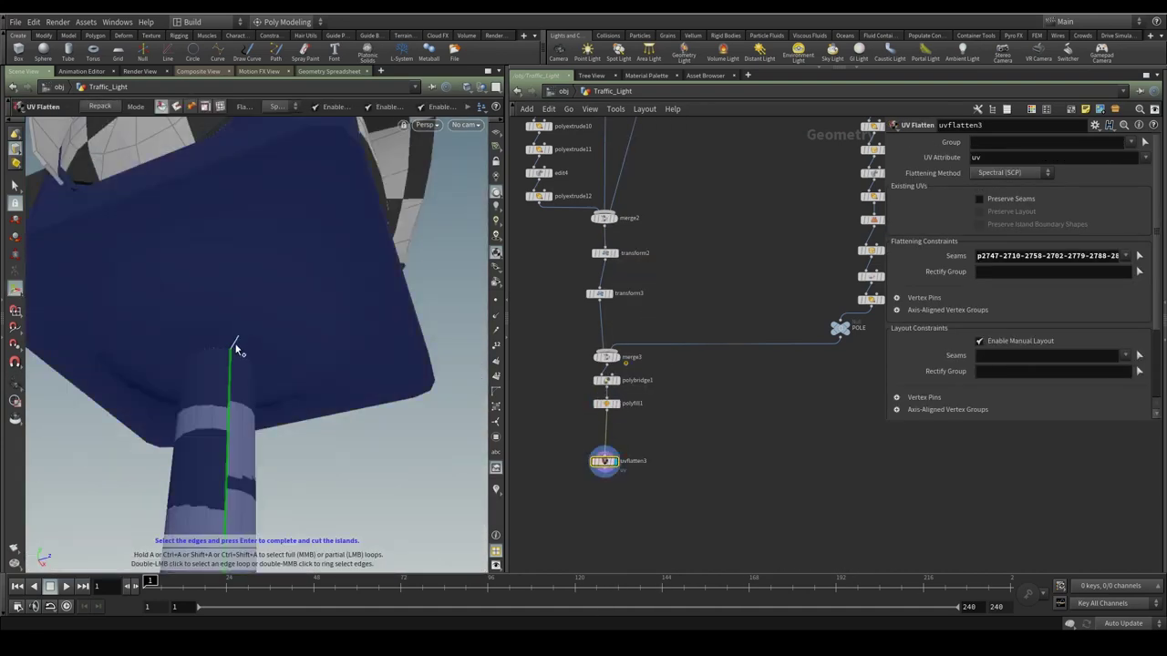
{"action": "key", "text": "ctrl+z"}
{"action": "scroll", "coordinate": [233, 281], "scroll_direction": "down", "scroll_amount": 5}
Pick UV seam edges on the dome, head and pole base, then cut the islands
{"action": "key", "text": "Return"}
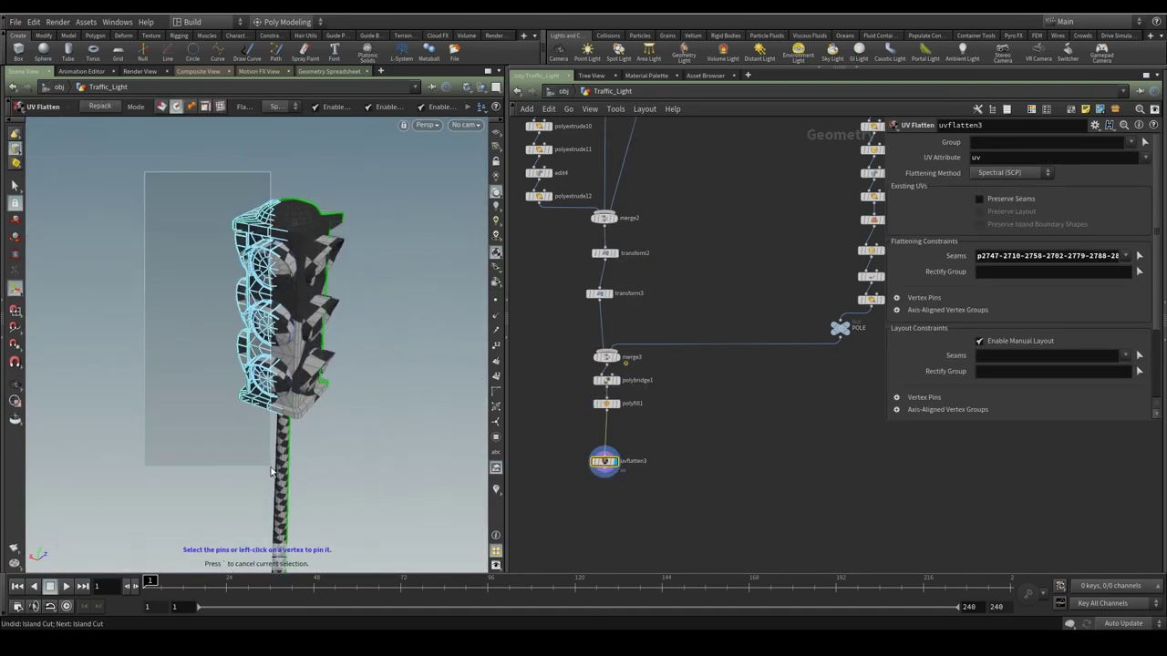
{"action": "left_click_drag", "start_coordinate": [233, 282], "coordinate": [351, 348], "text": "alt"}
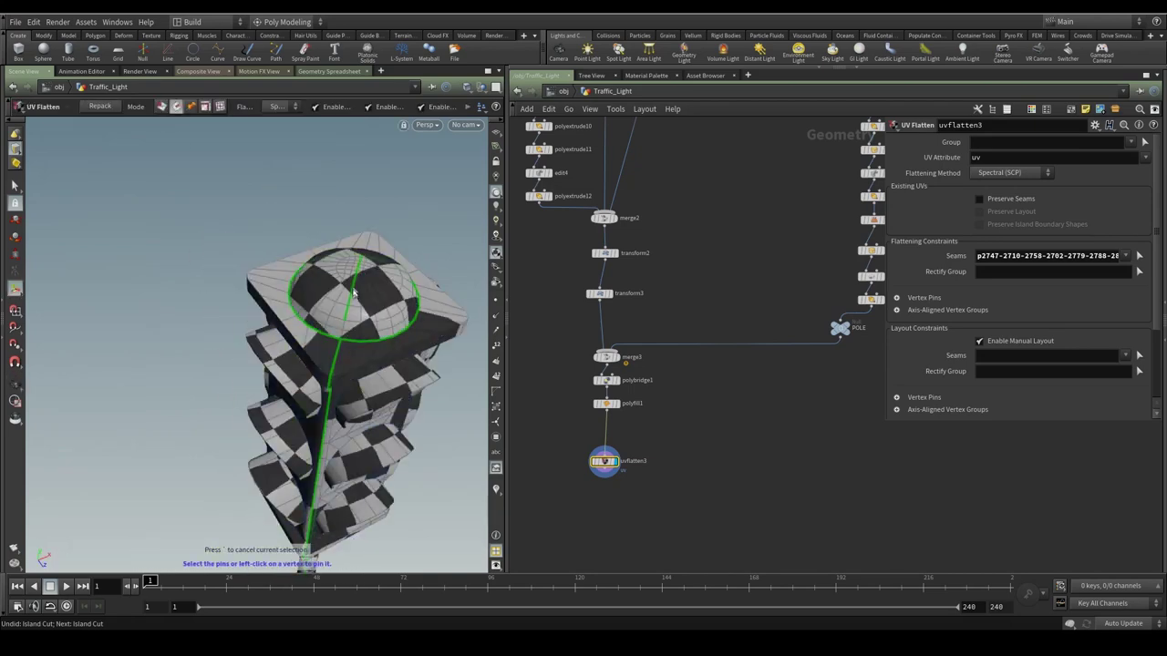
{"action": "mouse_move", "coordinate": [359, 279]}
{"action": "left_mouse_down", "text": "alt"}
{"action": "mouse_move", "coordinate": [360, 300]}
{"action": "mouse_move", "coordinate": [458, 251]}
{"action": "left_mouse_up", "text": "alt"}
{"action": "key", "text": "ctrl+z"}
{"action": "scroll", "coordinate": [362, 320], "scroll_direction": "up", "scroll_amount": 3}
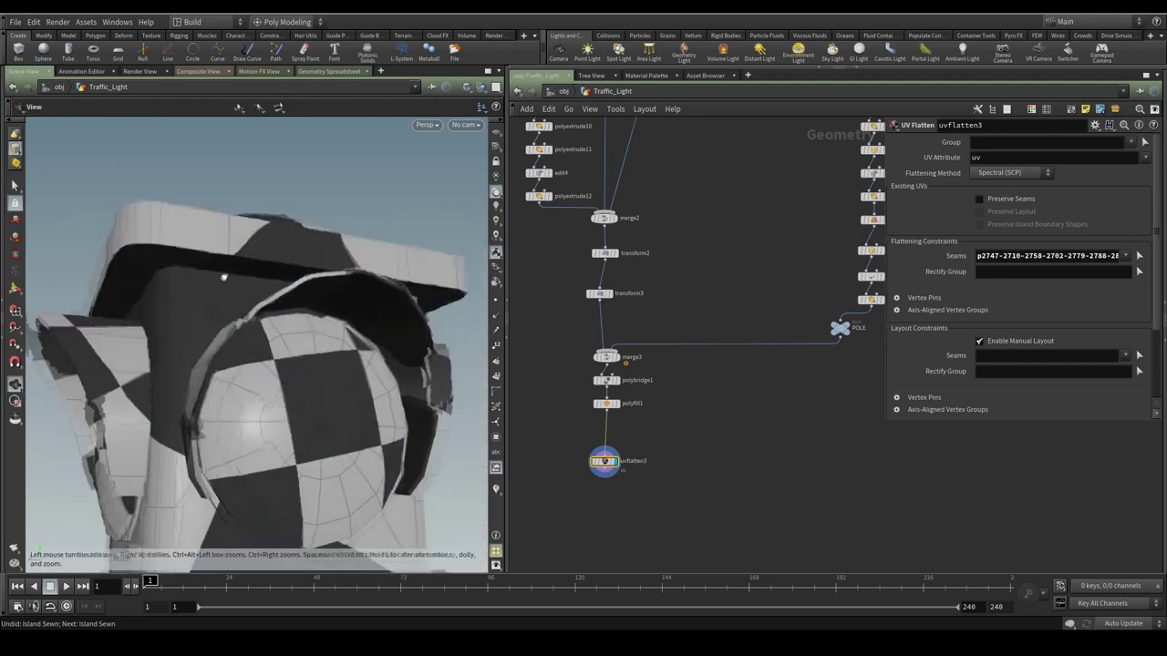
{"action": "scroll", "coordinate": [458, 251], "scroll_direction": "down", "scroll_amount": 5}
{"action": "scroll", "coordinate": [292, 334], "scroll_direction": "up", "scroll_amount": 6}
{"action": "left_click_drag", "start_coordinate": [292, 383], "coordinate": [290, 424], "text": "alt"}
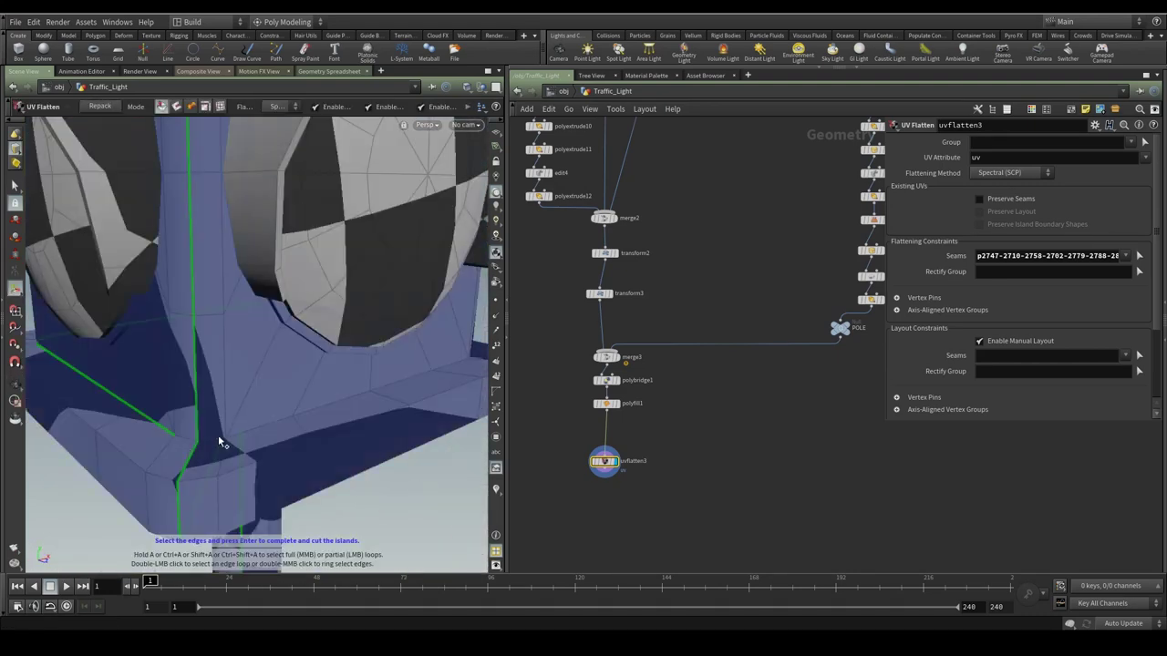
{"action": "scroll", "coordinate": [290, 424], "scroll_direction": "up", "scroll_amount": 2}
{"action": "scroll", "coordinate": [290, 424], "scroll_direction": "down", "scroll_amount": 3}
{"action": "scroll", "coordinate": [359, 417], "scroll_direction": "up", "scroll_amount": 4}
{"action": "mouse_move", "coordinate": [359, 416]}
{"action": "left_mouse_down", "text": "alt"}
{"action": "mouse_move", "coordinate": [188, 304]}
{"action": "mouse_move", "coordinate": [323, 336]}
{"action": "left_mouse_up", "text": "alt"}
{"action": "key", "text": "Return"}
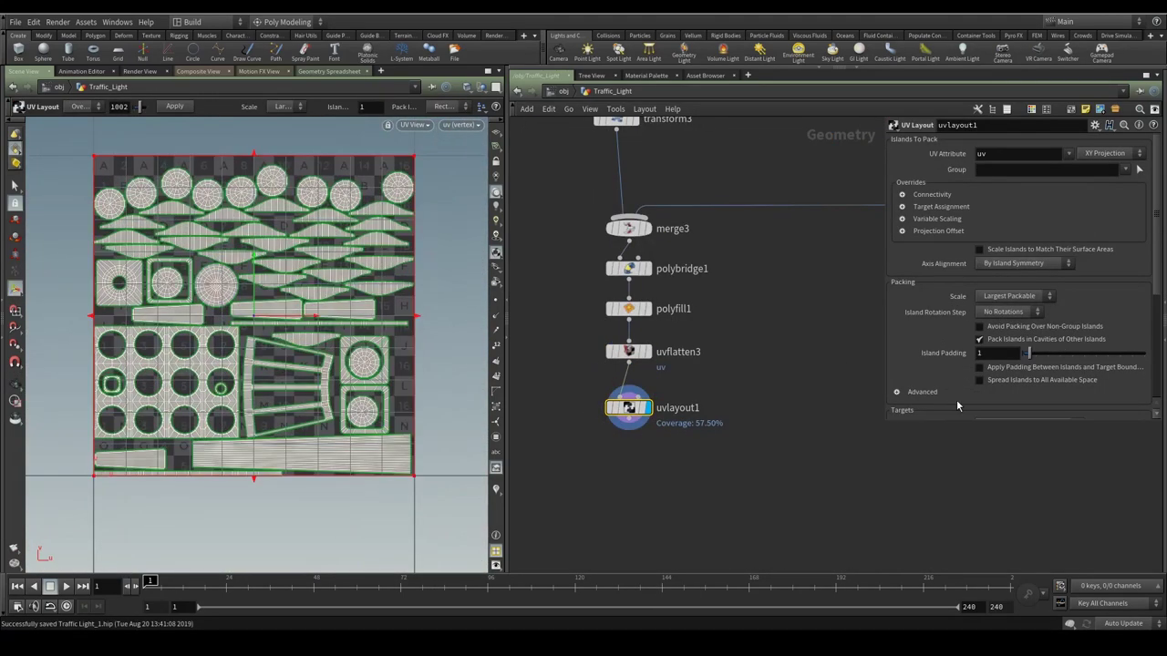
Scroll through the UV Layout parameters to review the 57.50% packing
{"action": "scroll", "coordinate": [936, 334], "scroll_direction": "down", "scroll_amount": 3}
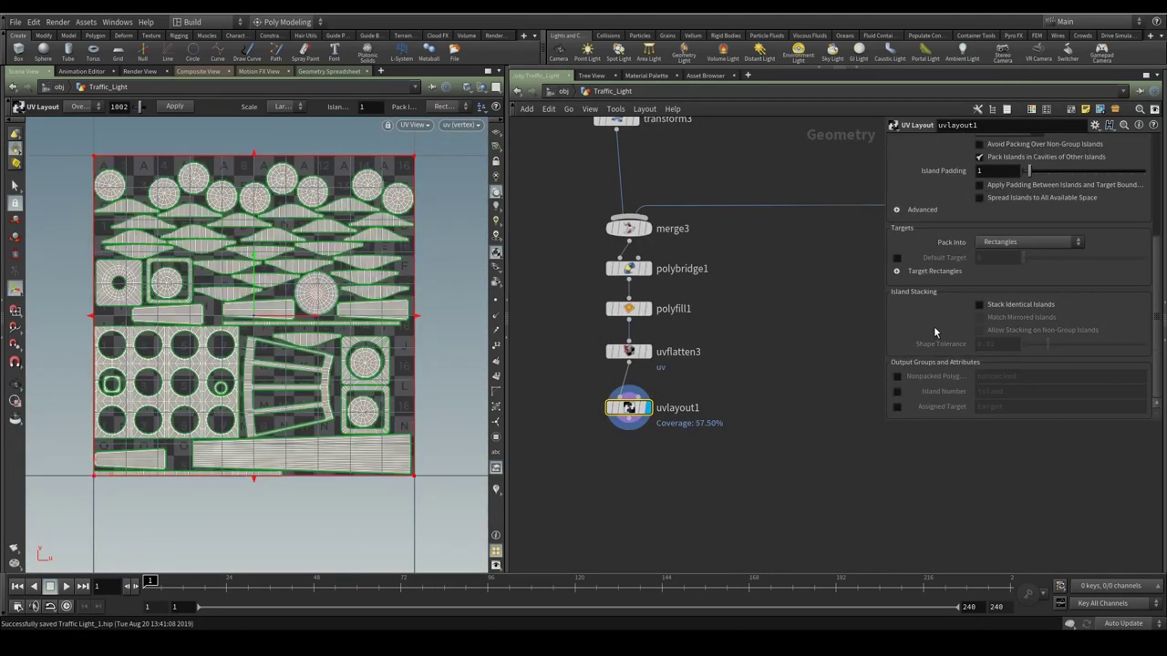
{"action": "scroll", "coordinate": [933, 292], "scroll_direction": "up", "scroll_amount": 2}
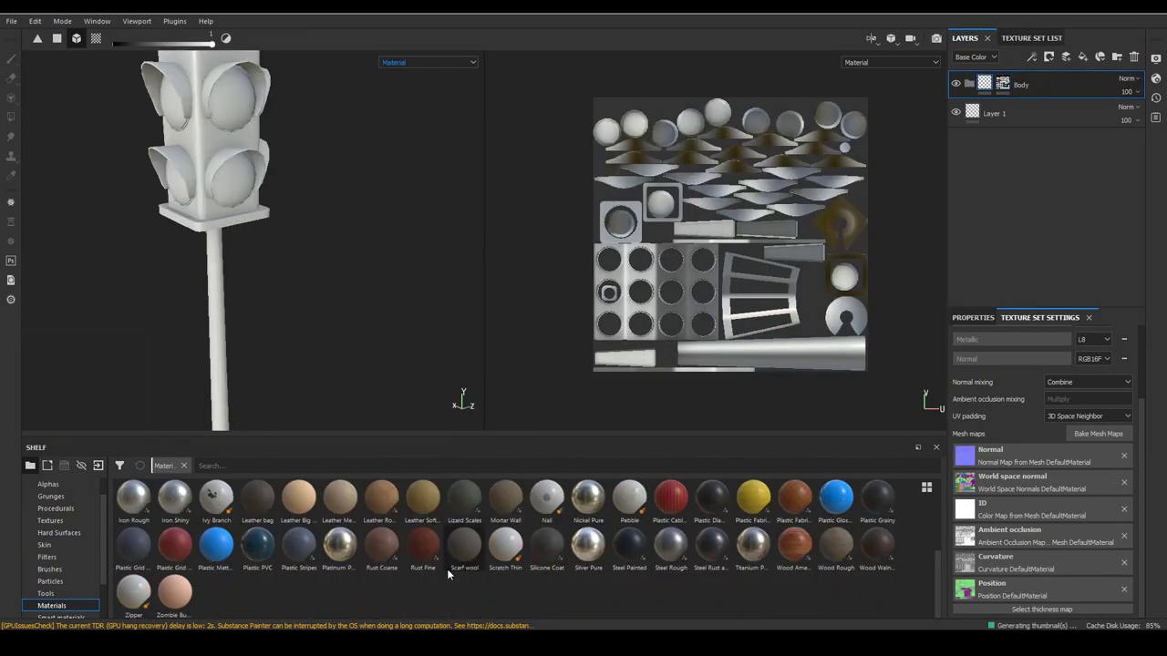
Apply Steel Ruined to the Body folder, set a neutral grey base colour, and re-enable Dirt Occlusion
{"action": "scroll", "coordinate": [359, 560], "scroll_direction": "down", "scroll_amount": 5}
{"action": "left_click_drag", "start_coordinate": [753, 547], "coordinate": [1021, 100]}
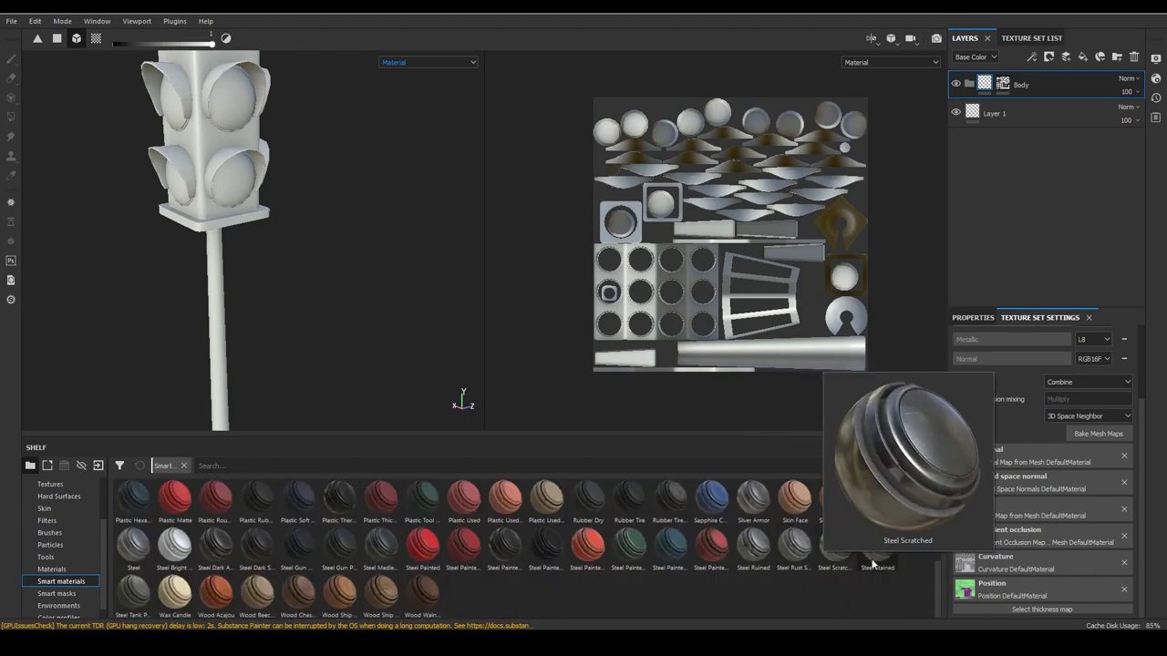
{"action": "left_click", "coordinate": [983, 318]}
{"action": "left_click", "coordinate": [991, 511]}
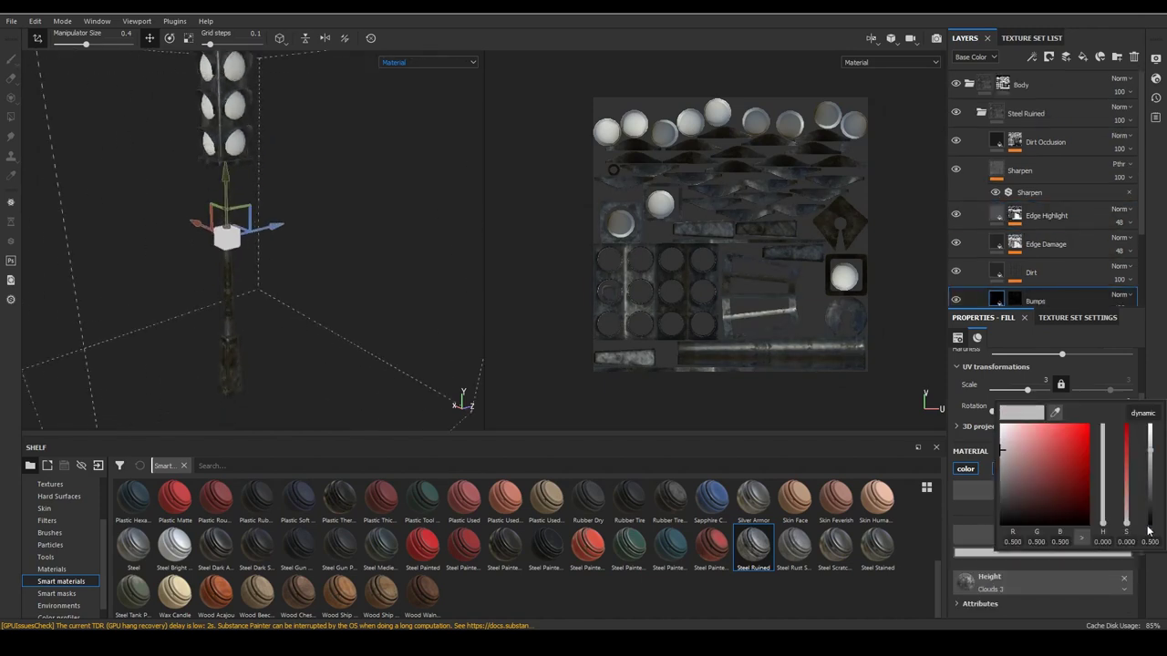
{"action": "left_click", "coordinate": [1012, 257]}
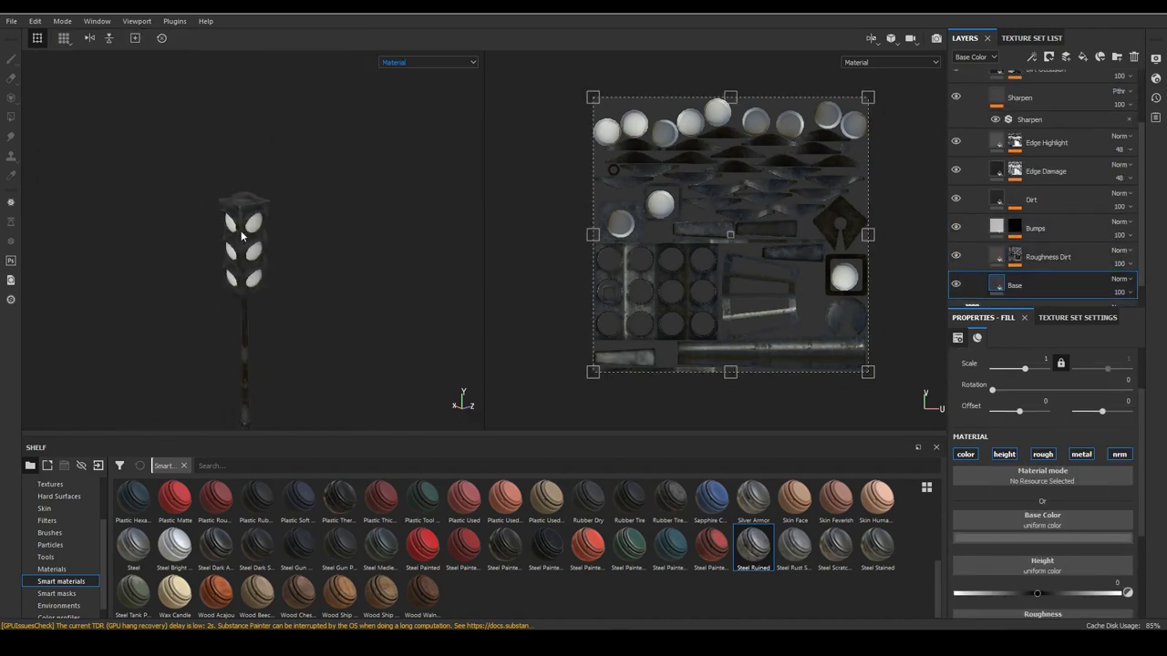
{"action": "left_click", "coordinate": [956, 143]}
{"action": "left_click", "coordinate": [1021, 146]}
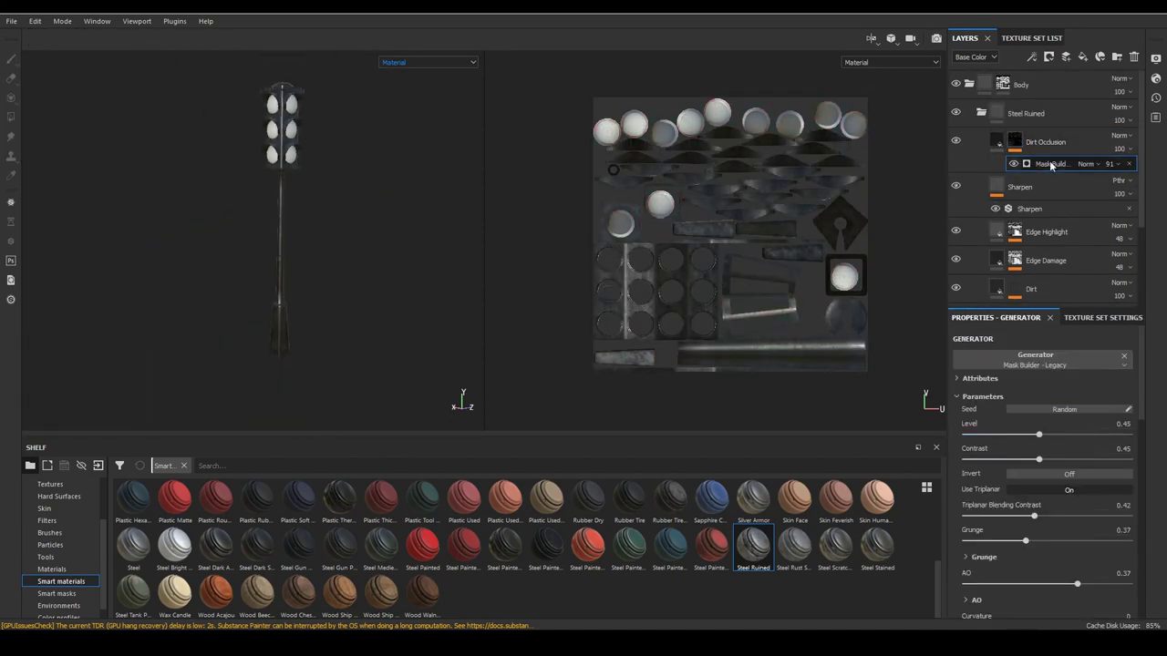
Tune the Edge Highlight, Roughness Dirt, Dirt, Metal Edge Wear and Sharpen wear masks
{"action": "left_click", "coordinate": [1015, 231]}
{"action": "scroll", "coordinate": [1010, 194], "scroll_direction": "down", "scroll_amount": 3}
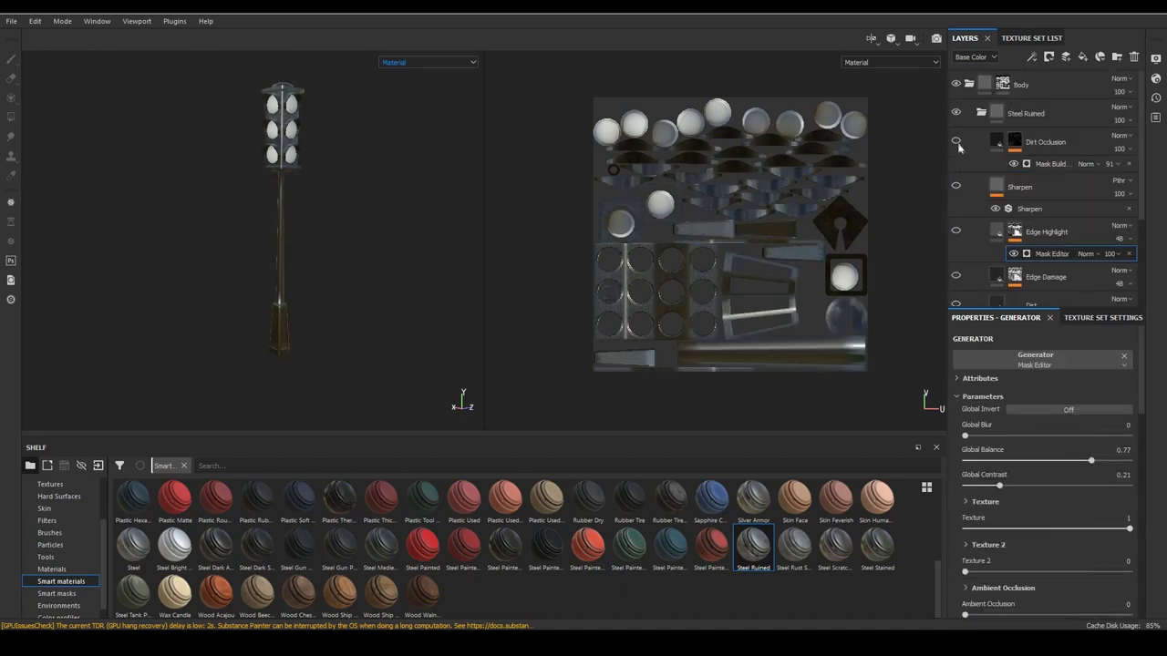
{"action": "left_click", "coordinate": [1023, 231]}
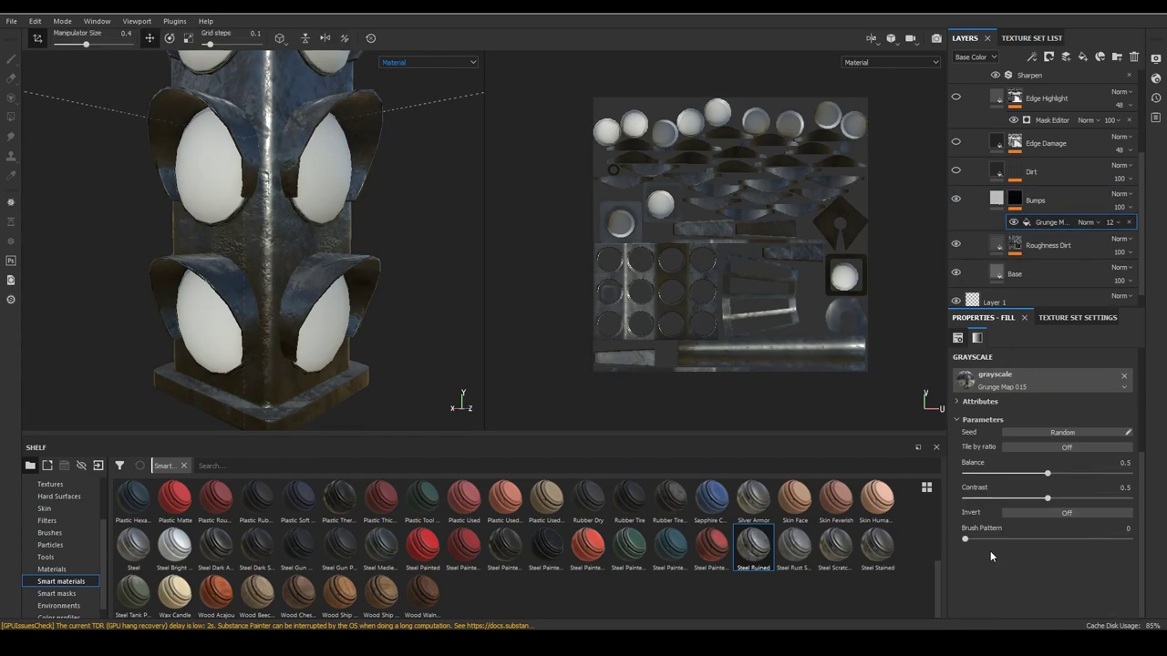
{"action": "left_click", "coordinate": [1003, 171]}
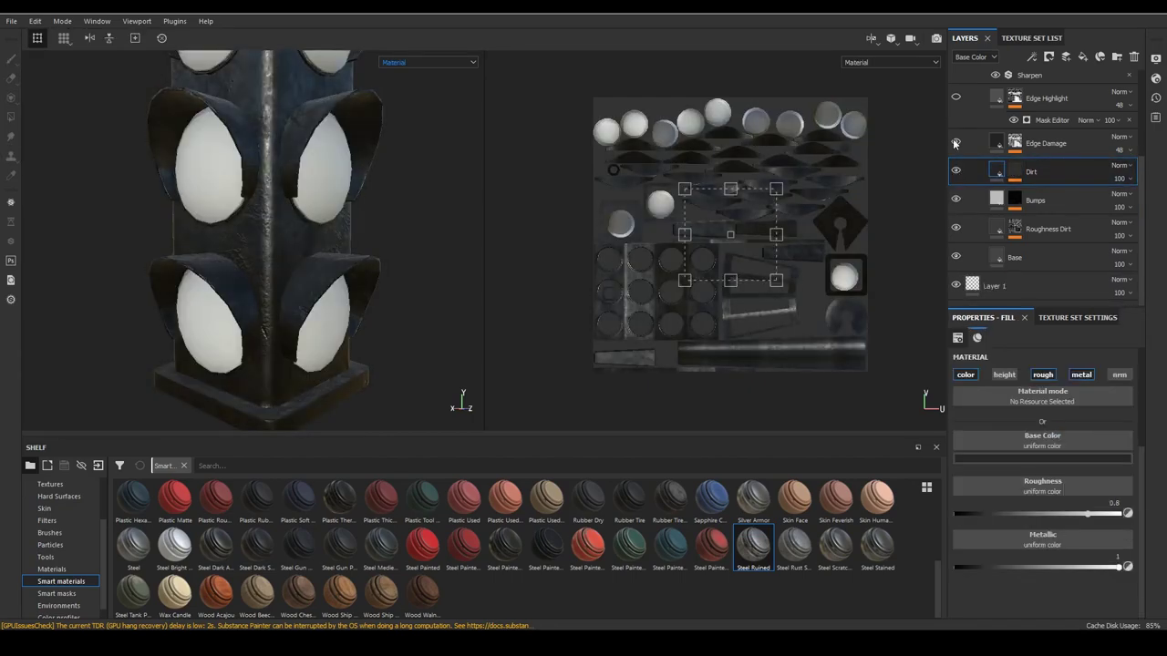
{"action": "left_click", "coordinate": [1016, 144]}
{"action": "left_click", "coordinate": [1048, 181]}
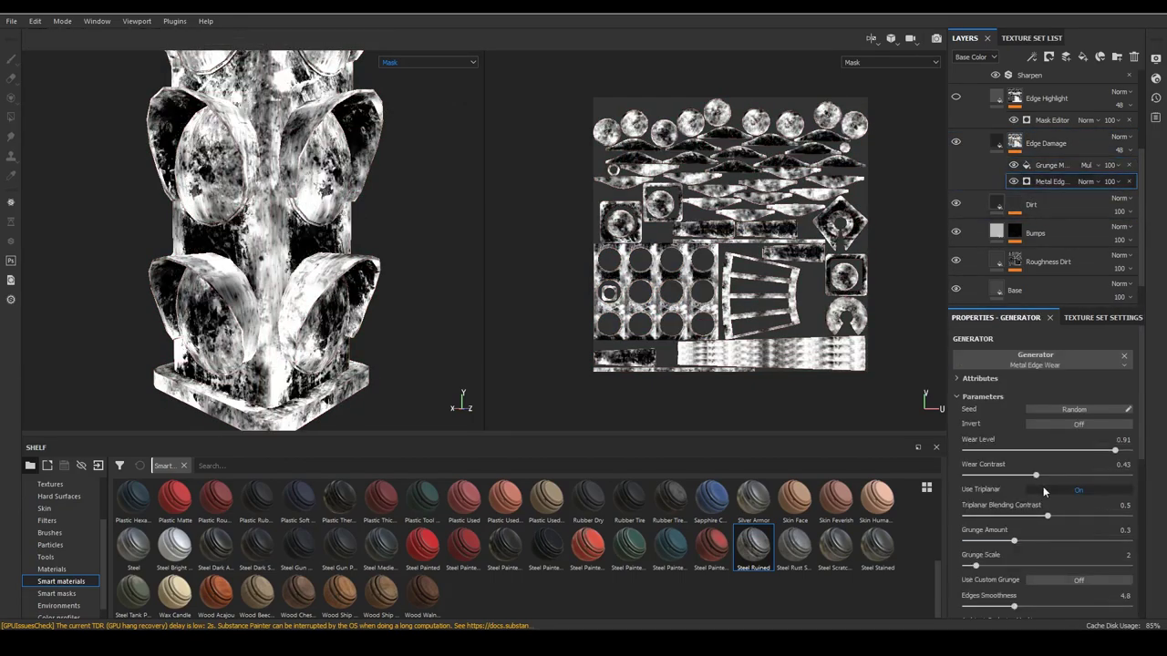
{"action": "left_click", "coordinate": [961, 187]}
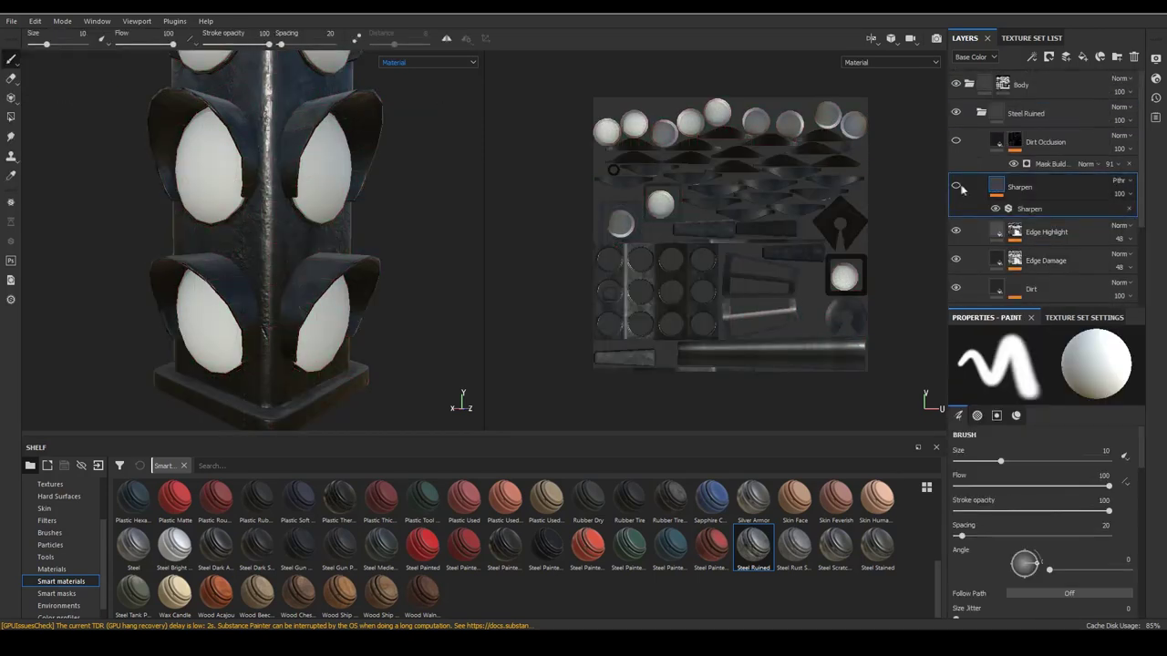
{"action": "scroll", "coordinate": [261, 317], "scroll_direction": "down", "scroll_amount": 5}
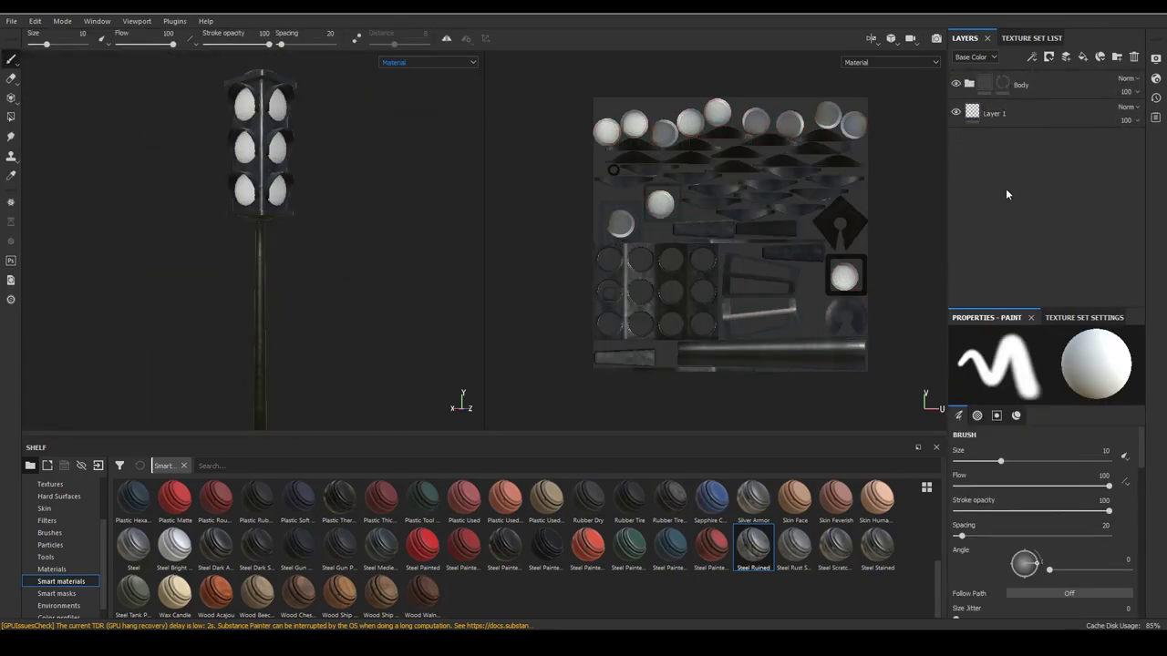
Move the Body folder below the Lights folder and select Fill layer 1
{"action": "left_click_drag", "start_coordinate": [1072, 86], "coordinate": [1000, 85]}
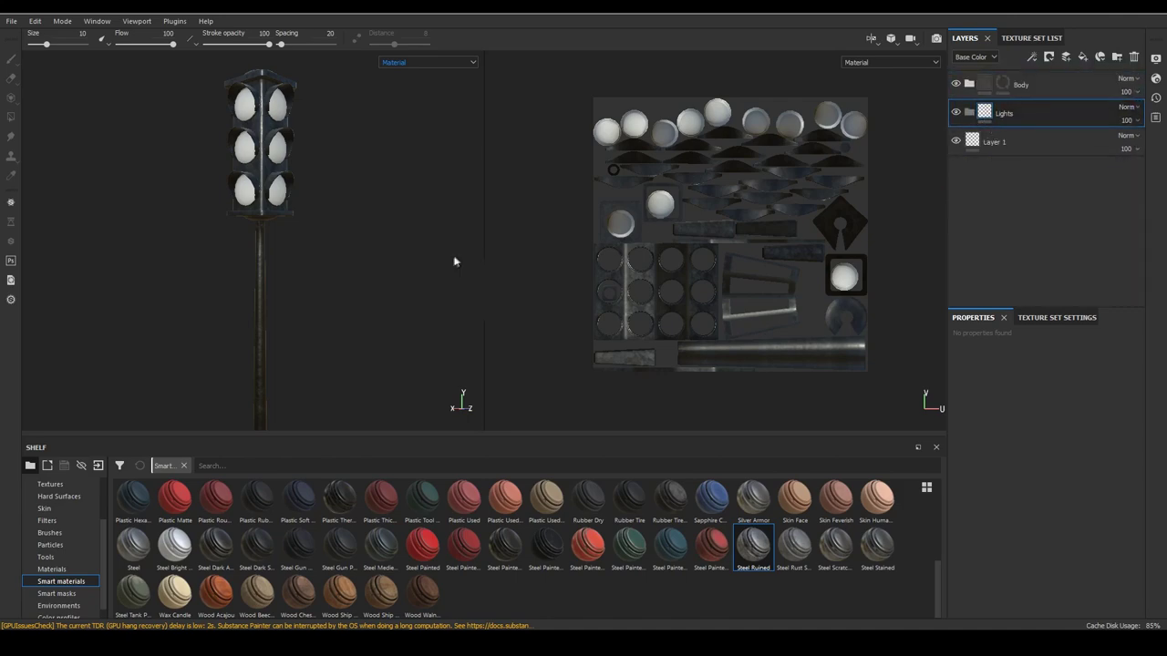
{"action": "left_click_drag", "start_coordinate": [1017, 85], "coordinate": [998, 140]}
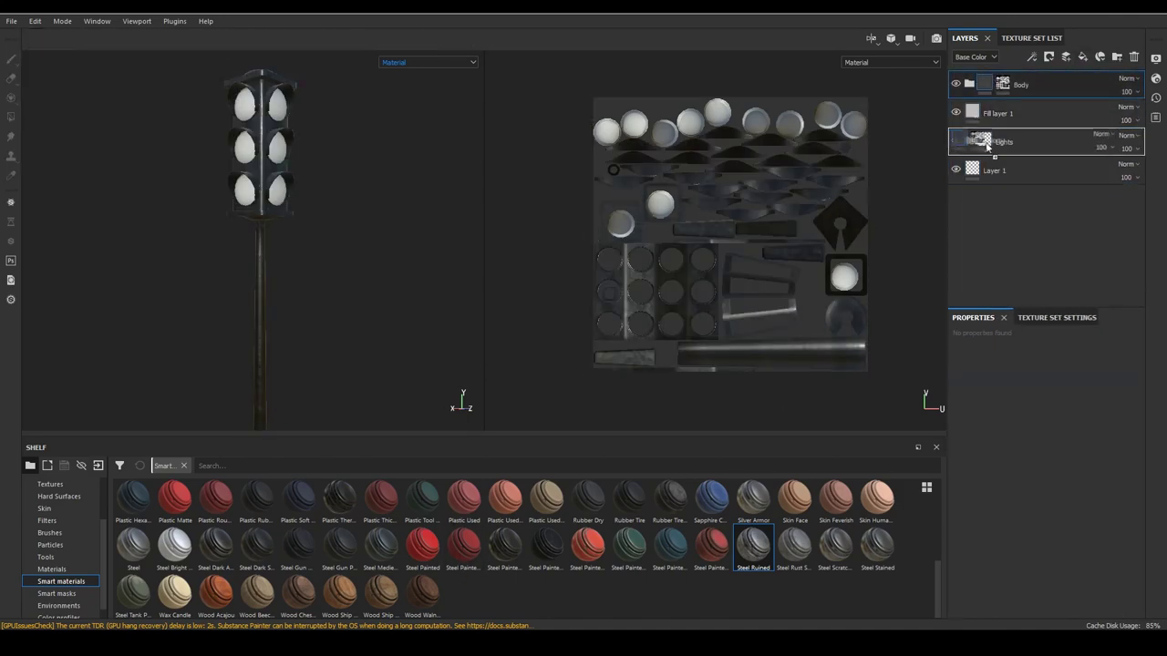
{"action": "left_click", "coordinate": [973, 113]}
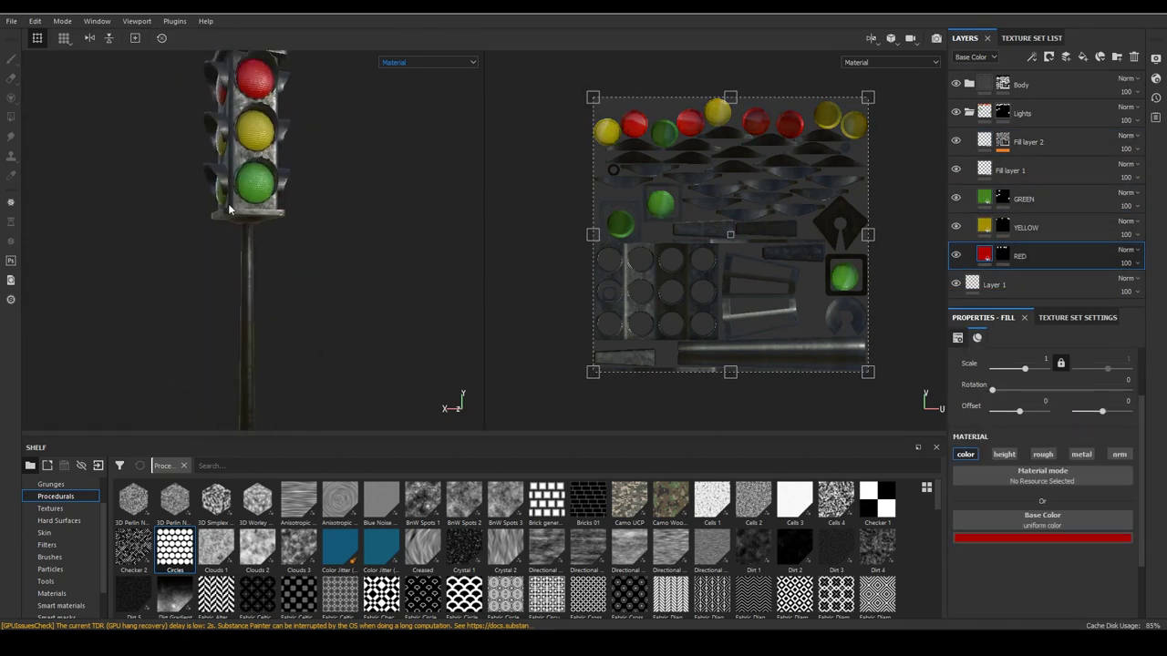
On Fill layer 2, enable the colour channel, disable height, and lower opacity to 65
{"action": "left_click", "coordinate": [965, 469]}
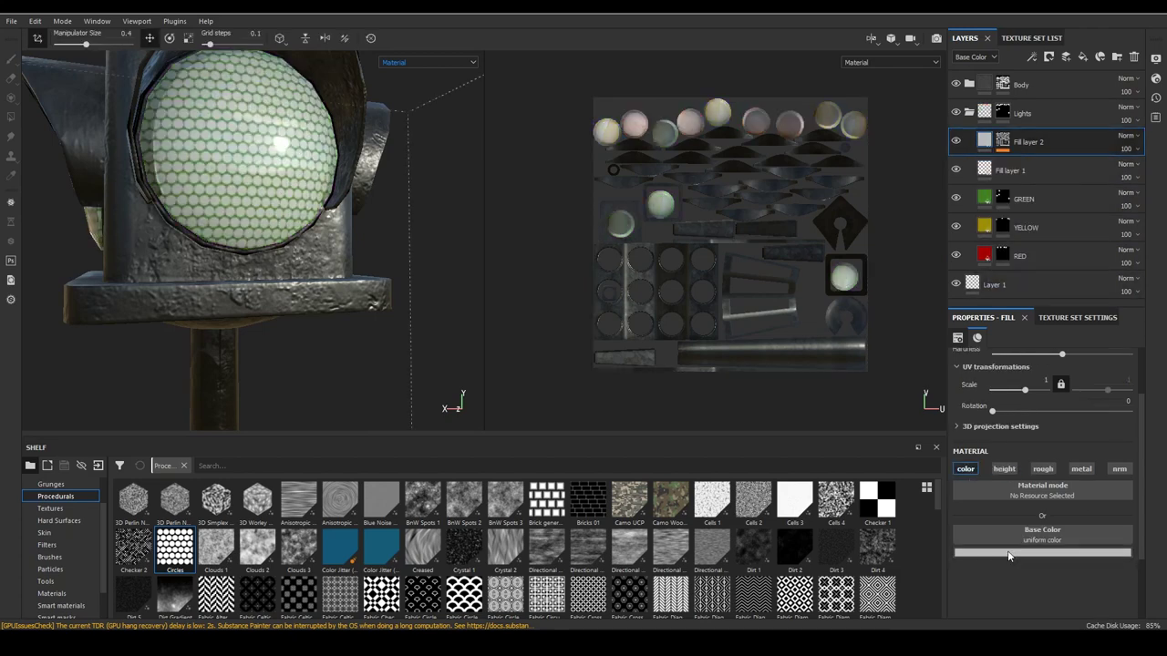
{"action": "left_click", "coordinate": [1004, 468]}
{"action": "left_click", "coordinate": [1127, 135]}
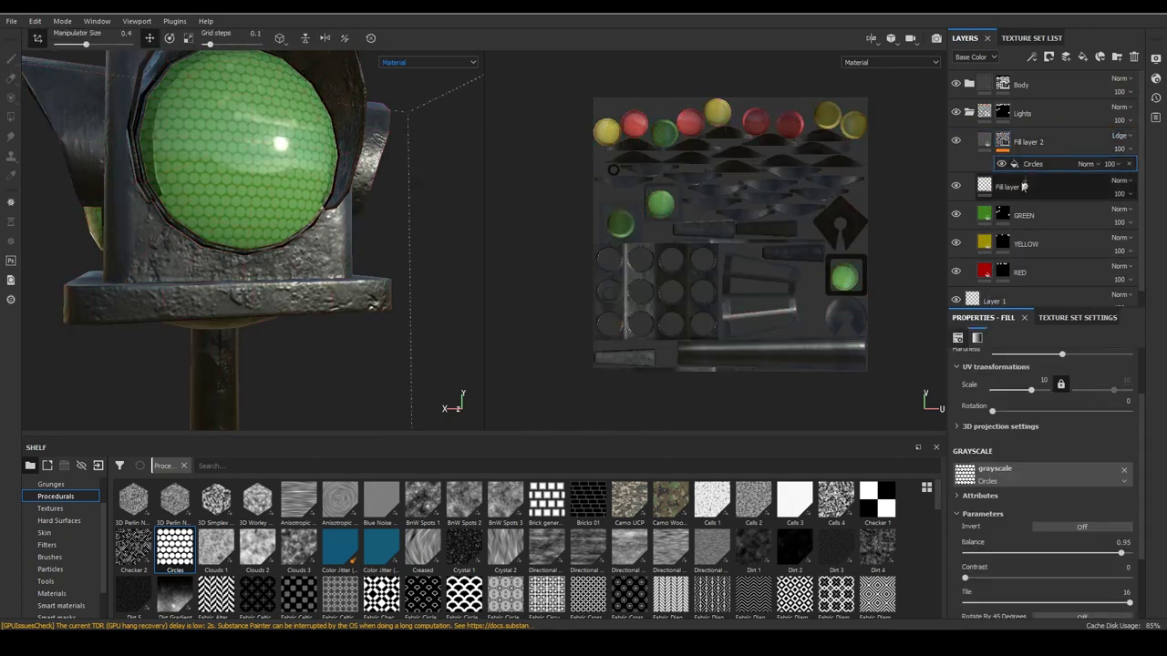
{"action": "left_click", "coordinate": [1022, 198]}
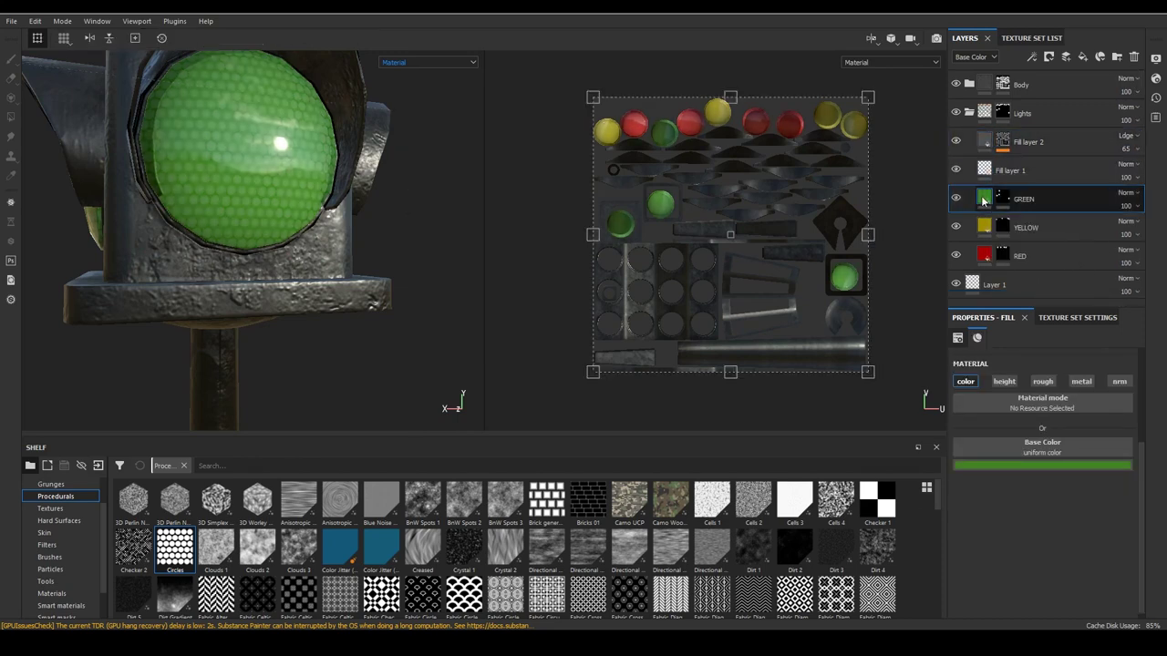
Inspect the GREEN and lens colour layers, then reselect Fill layer 2 and adjust its opacity
{"action": "left_click", "coordinate": [1041, 465]}
{"action": "scroll", "coordinate": [232, 199], "scroll_direction": "down", "scroll_amount": 5}
{"action": "scroll", "coordinate": [232, 198], "scroll_direction": "up", "scroll_amount": 5}
{"action": "left_click", "coordinate": [1028, 142]}
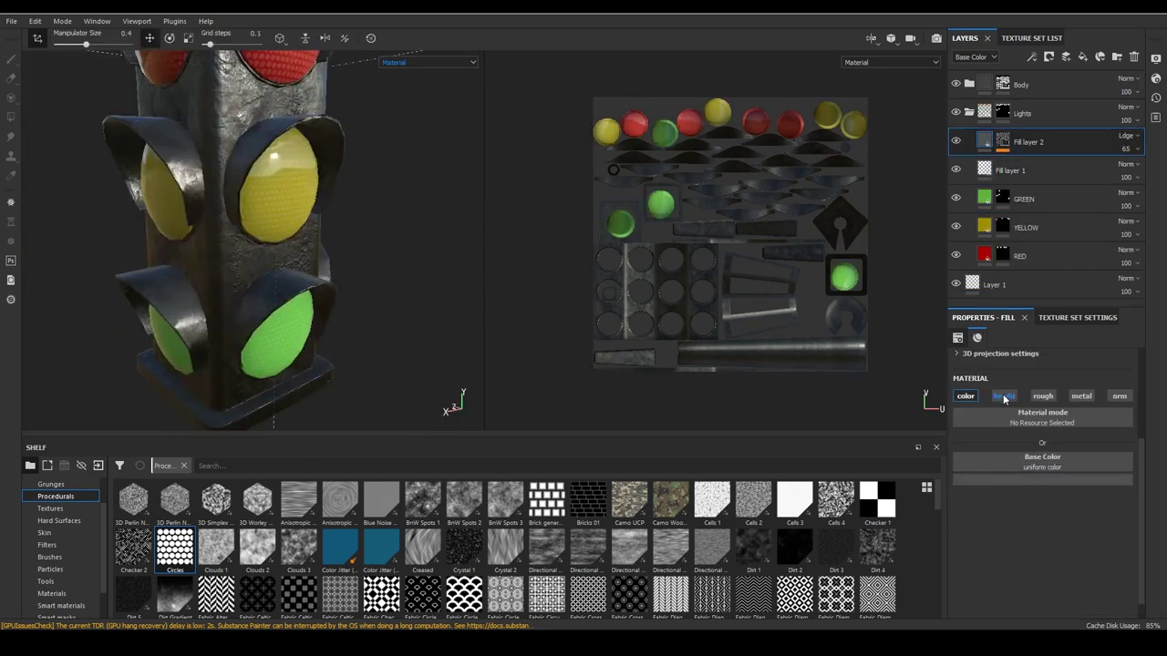
{"action": "left_click", "coordinate": [1023, 199]}
{"action": "left_click", "coordinate": [1042, 465]}
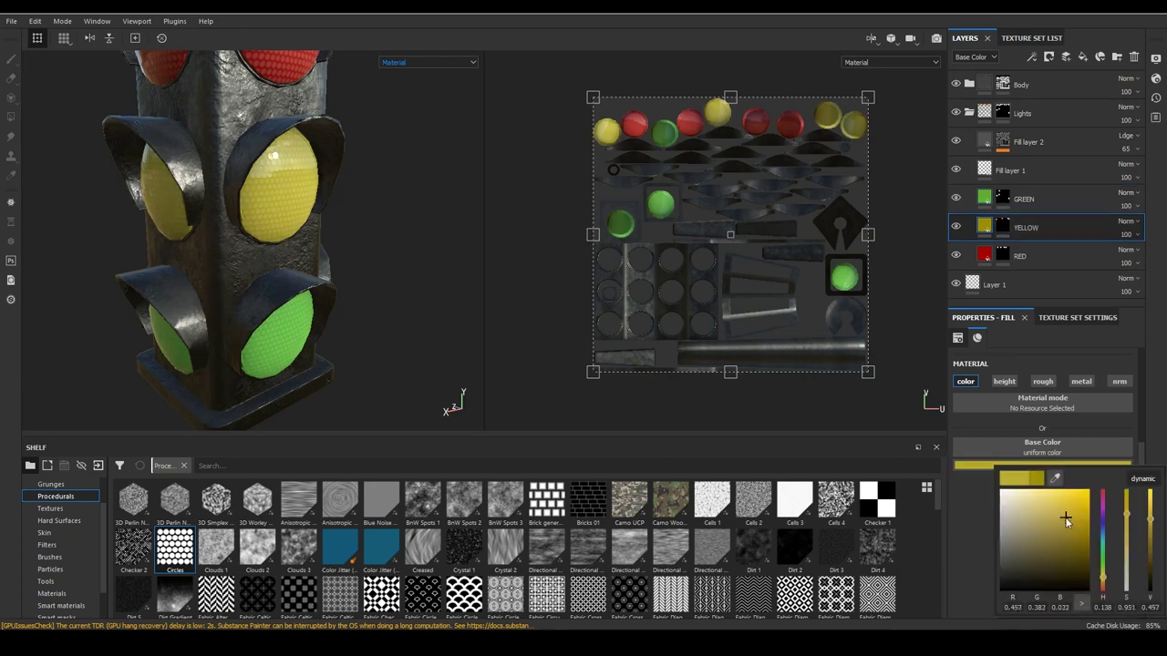
{"action": "left_click", "coordinate": [1023, 255]}
{"action": "left_click", "coordinate": [1127, 148]}
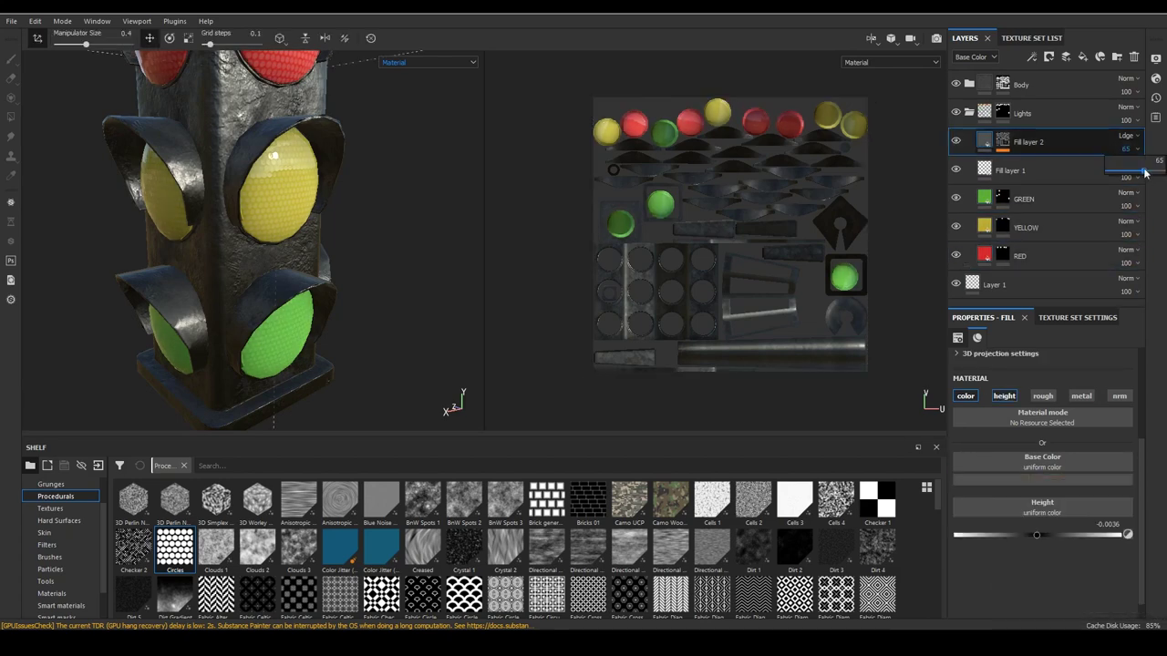
Check the texture sets list, return to the layer stack, and try another blend mode on Fill layer 2
{"action": "left_click", "coordinate": [1157, 80]}
{"action": "left_click", "coordinate": [1031, 37]}
{"action": "left_click", "coordinate": [963, 39]}
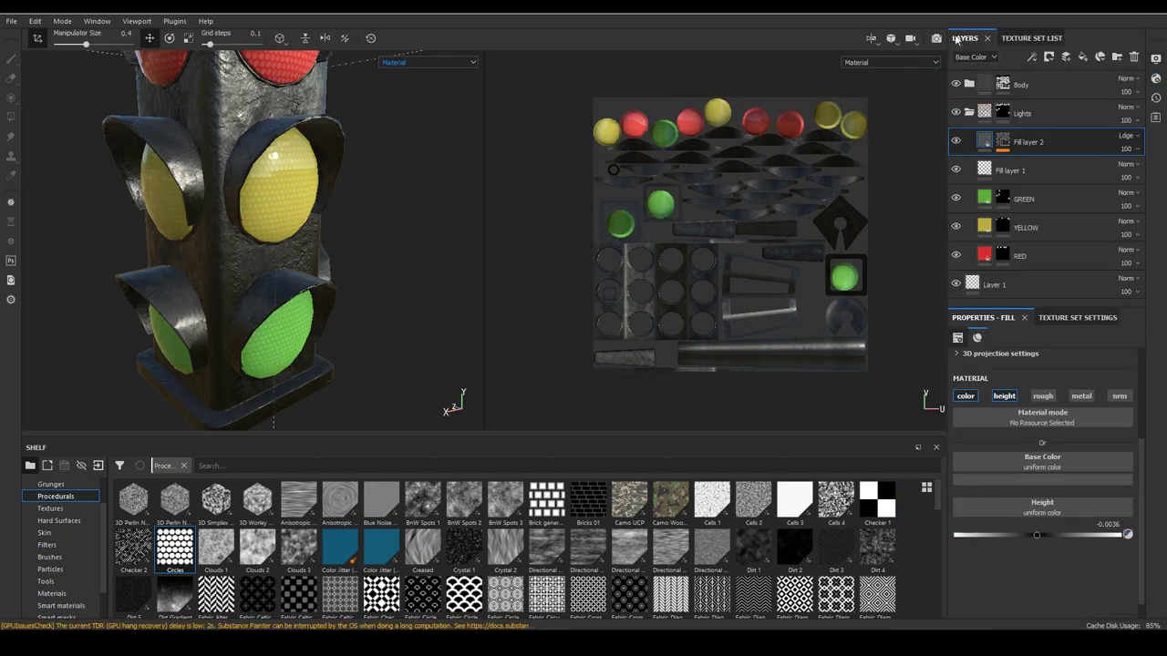
{"action": "left_click", "coordinate": [1130, 136]}
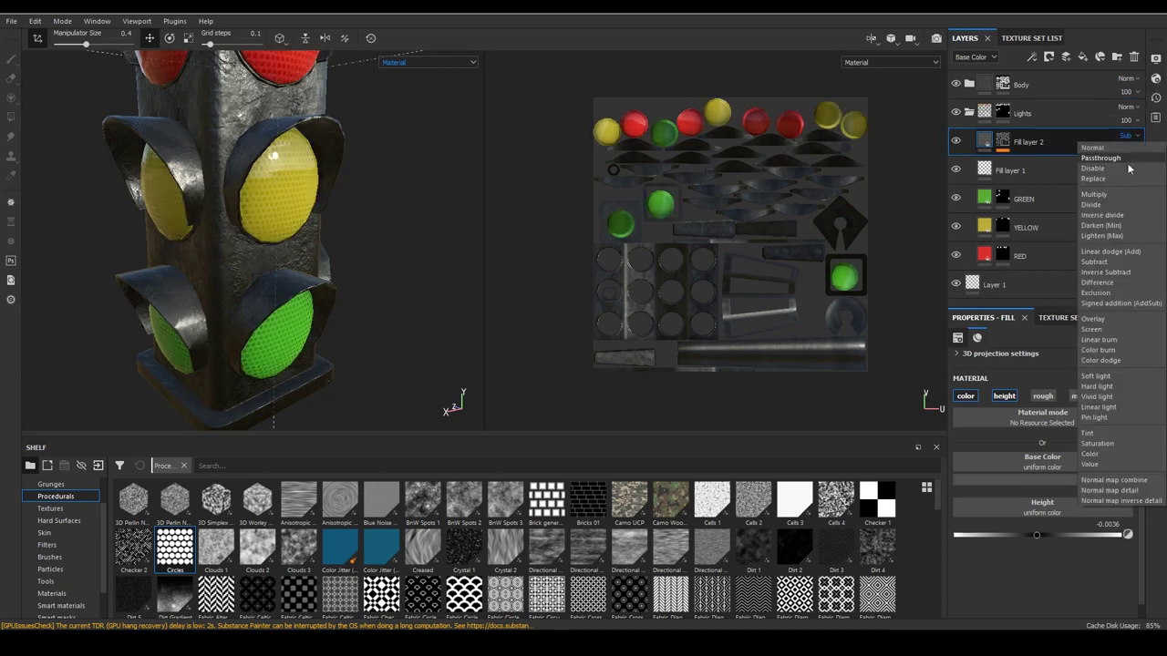
{"action": "left_click", "coordinate": [1130, 254]}
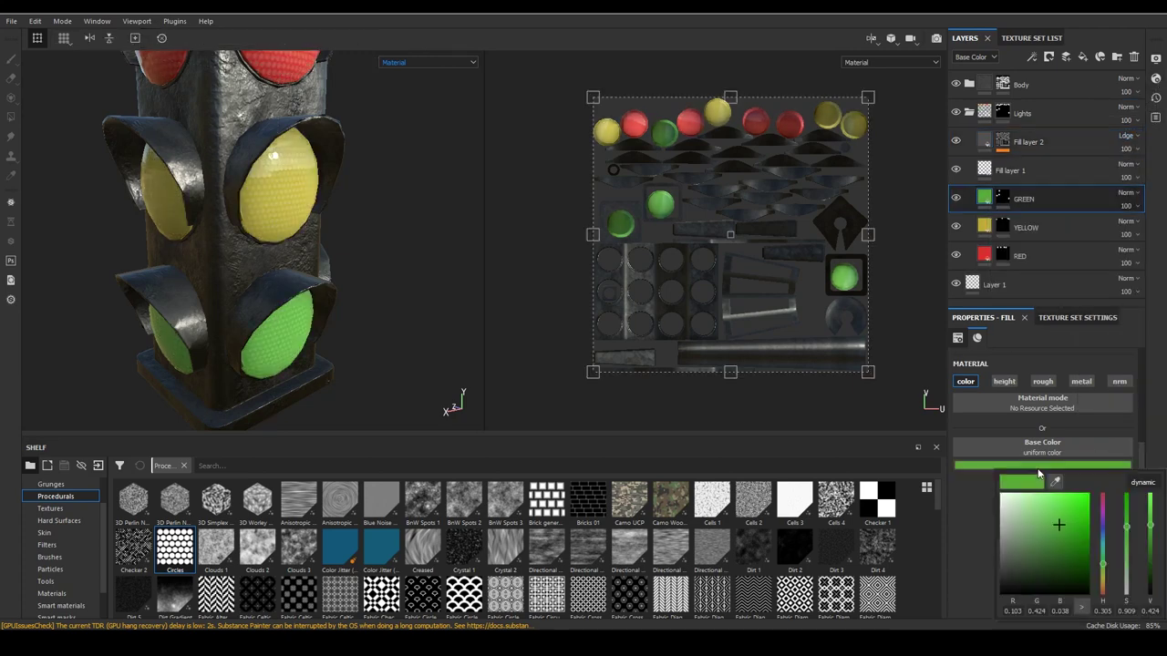
Add an Emissive channel to the texture set and set the fill layer's emissive colour to white
{"action": "left_click", "coordinate": [1076, 317]}
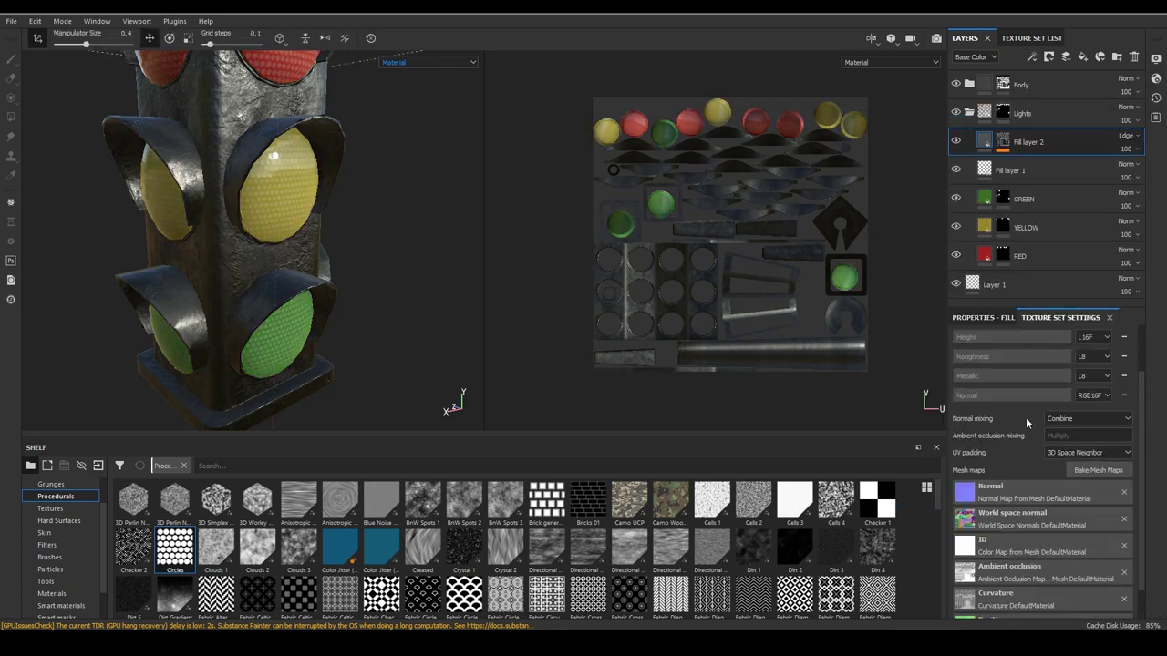
{"action": "left_click", "coordinate": [1124, 359]}
{"action": "left_click", "coordinate": [1114, 138]}
{"action": "left_click", "coordinate": [982, 318]}
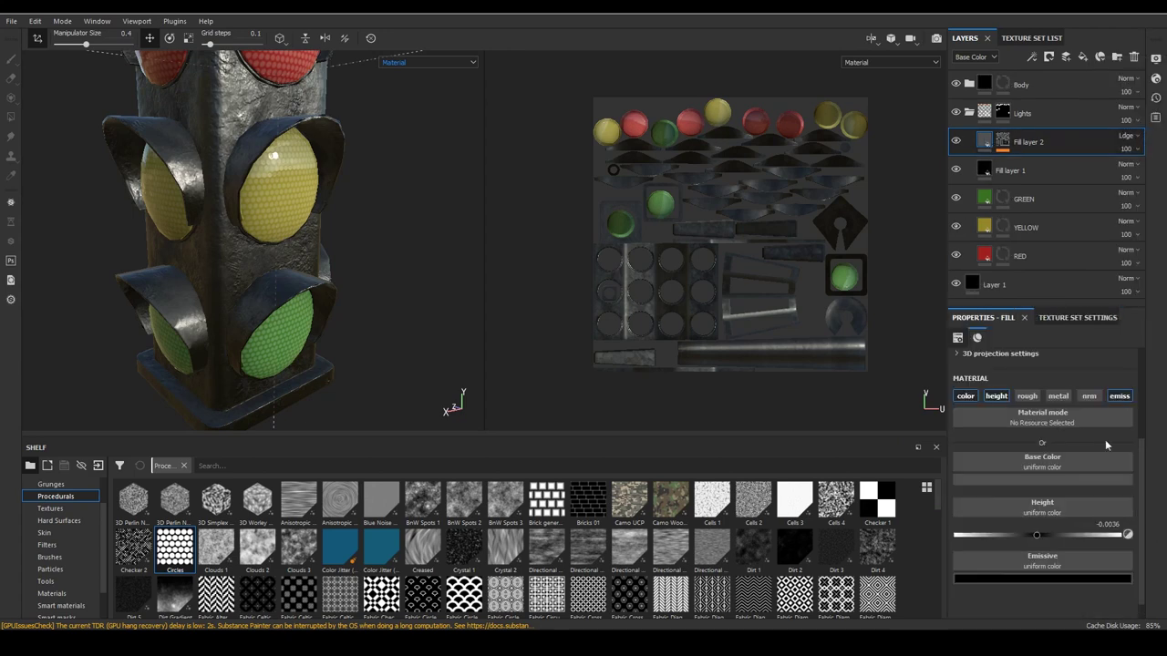
{"action": "left_click", "coordinate": [1042, 447]}
{"action": "left_click_drag", "start_coordinate": [1149, 547], "coordinate": [1163, 448]}
Move the colour layers above the pattern layers and show Emissive in the layer thumbnails
{"action": "left_click_drag", "start_coordinate": [989, 141], "coordinate": [989, 264]}
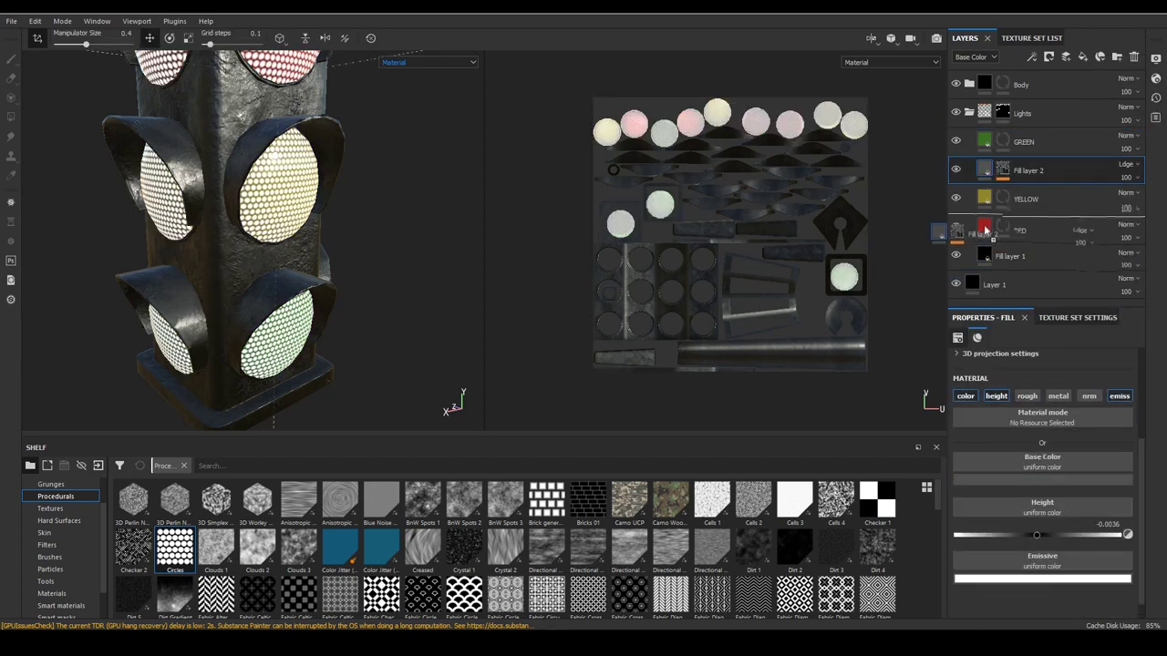
{"action": "left_click_drag", "start_coordinate": [989, 141], "coordinate": [985, 229]}
{"action": "key", "text": "4"}
{"action": "left_click", "coordinate": [968, 57]}
{"action": "left_click", "coordinate": [968, 102]}
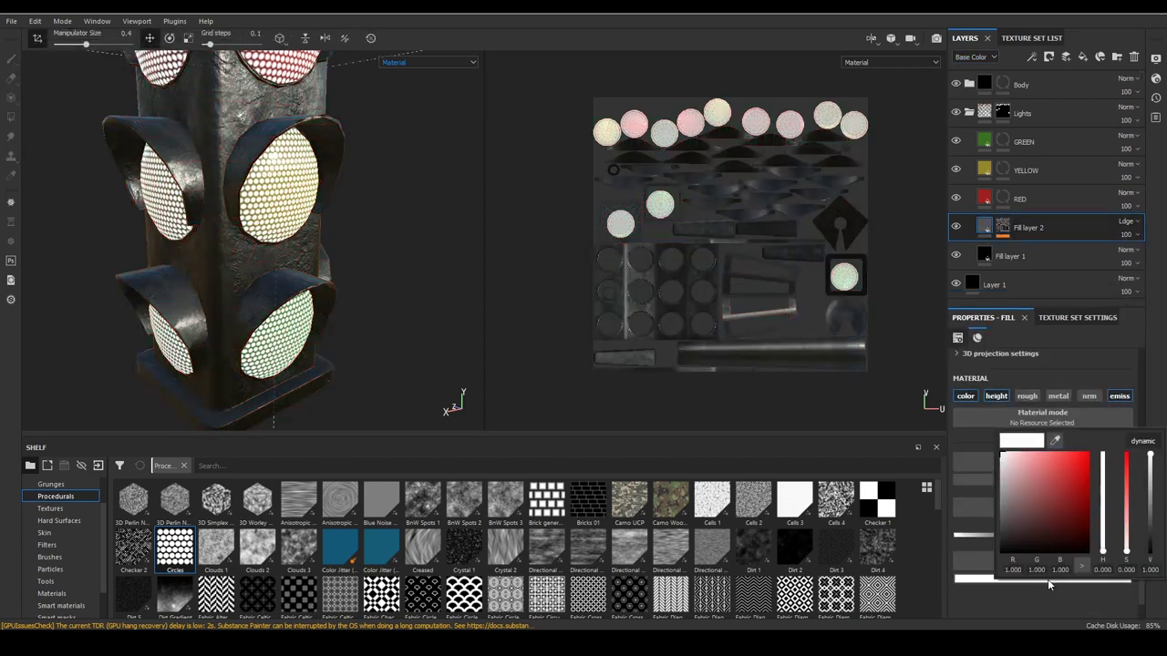
{"action": "left_click", "coordinate": [985, 169]}
{"action": "left_click", "coordinate": [986, 143]}
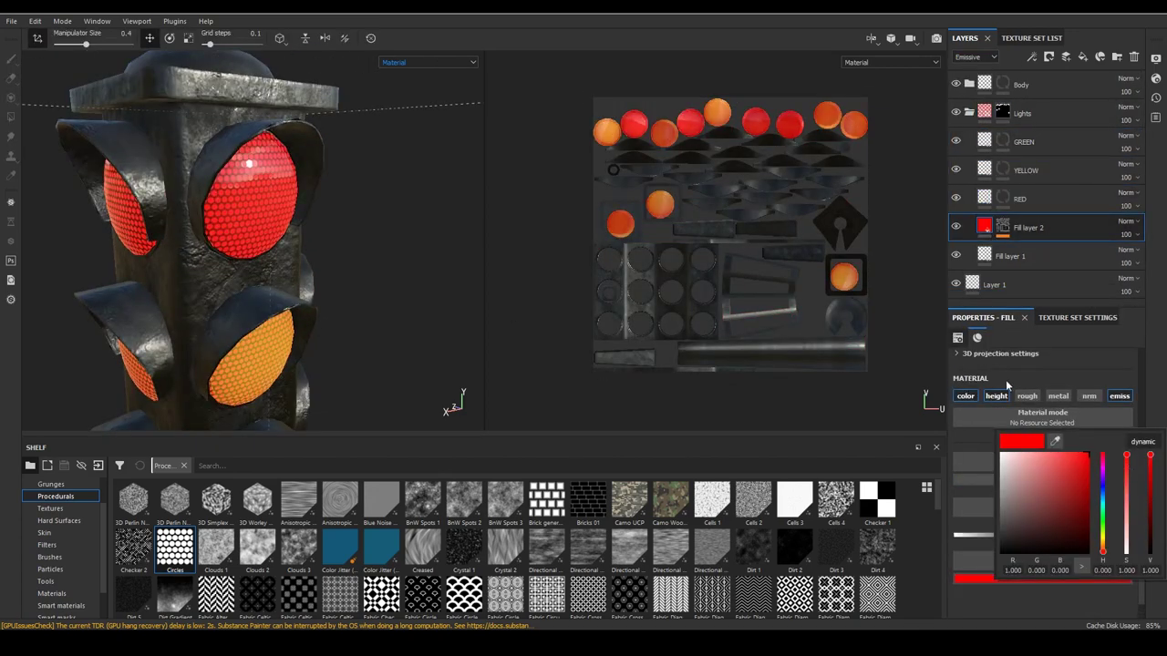
Stop GREEN affecting base colour and reorder YELLOW, RED and Fill layer 2 beneath GREEN
{"action": "left_click", "coordinate": [966, 396]}
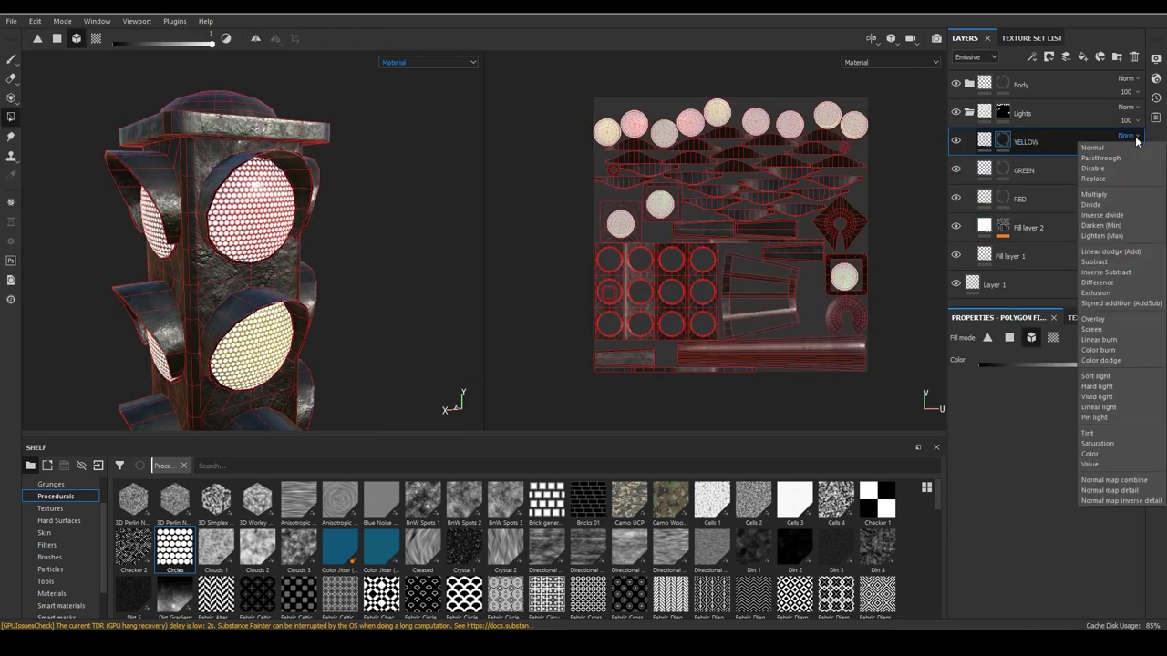
{"action": "mouse_move", "coordinate": [1021, 170]}
{"action": "left_mouse_down"}
{"action": "mouse_move", "coordinate": [1021, 136]}
{"action": "mouse_move", "coordinate": [989, 242]}
{"action": "left_mouse_up"}
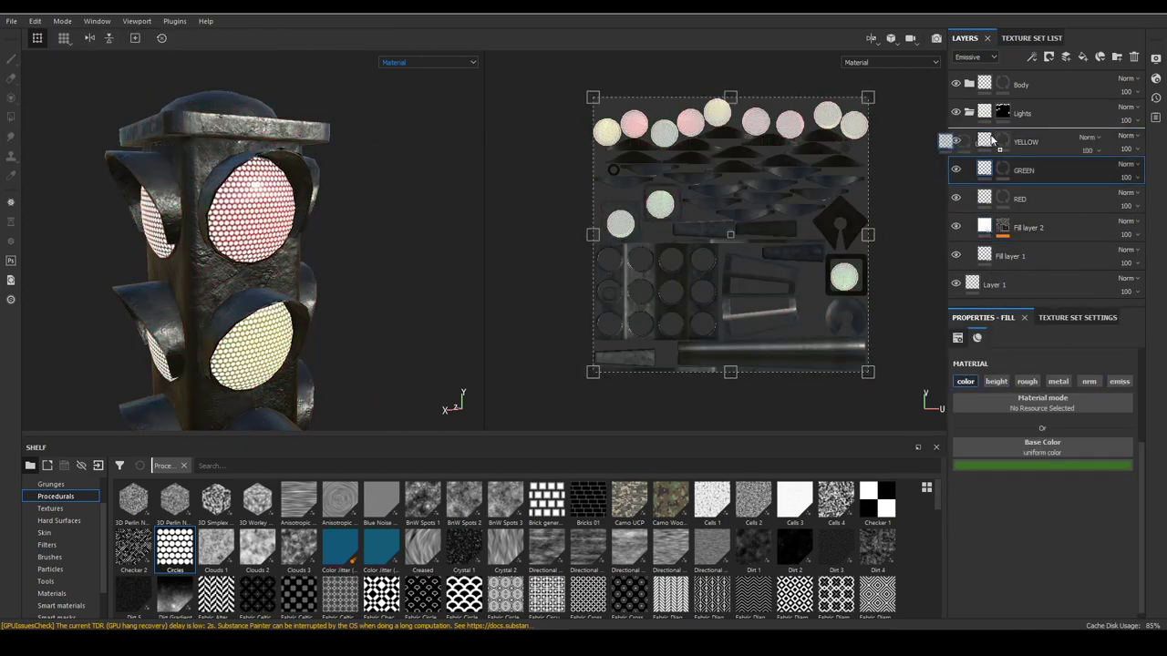
{"action": "left_click_drag", "start_coordinate": [1019, 170], "coordinate": [988, 237]}
{"action": "left_click_drag", "start_coordinate": [1003, 172], "coordinate": [1003, 178]}
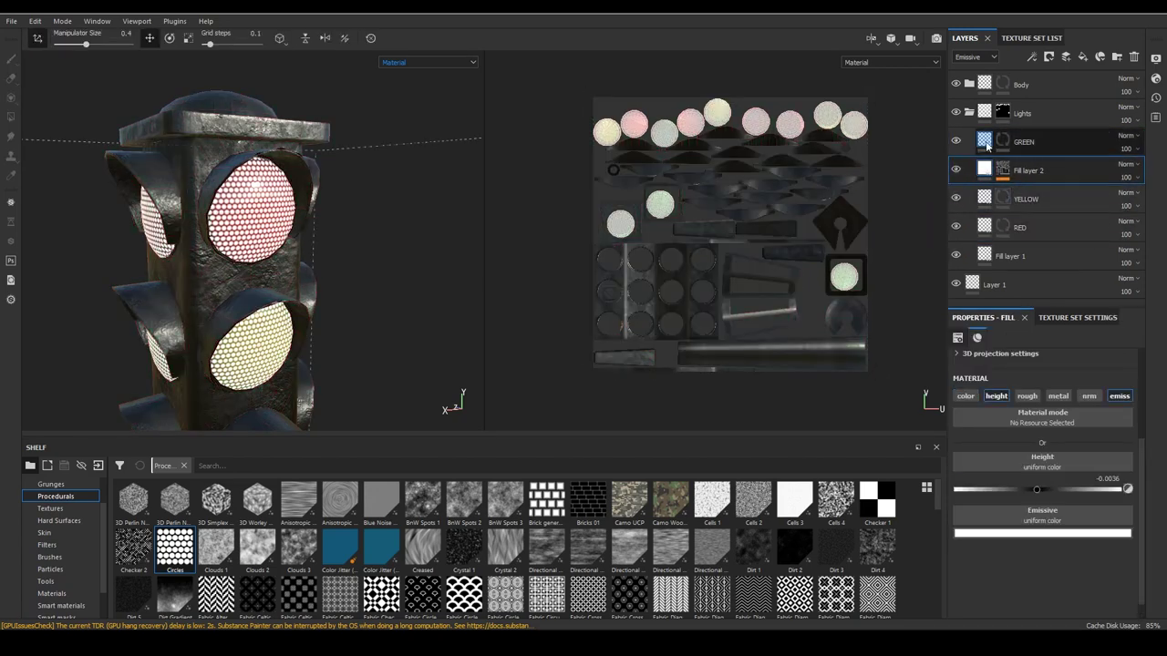
{"action": "left_click_drag", "start_coordinate": [990, 239], "coordinate": [969, 169]}
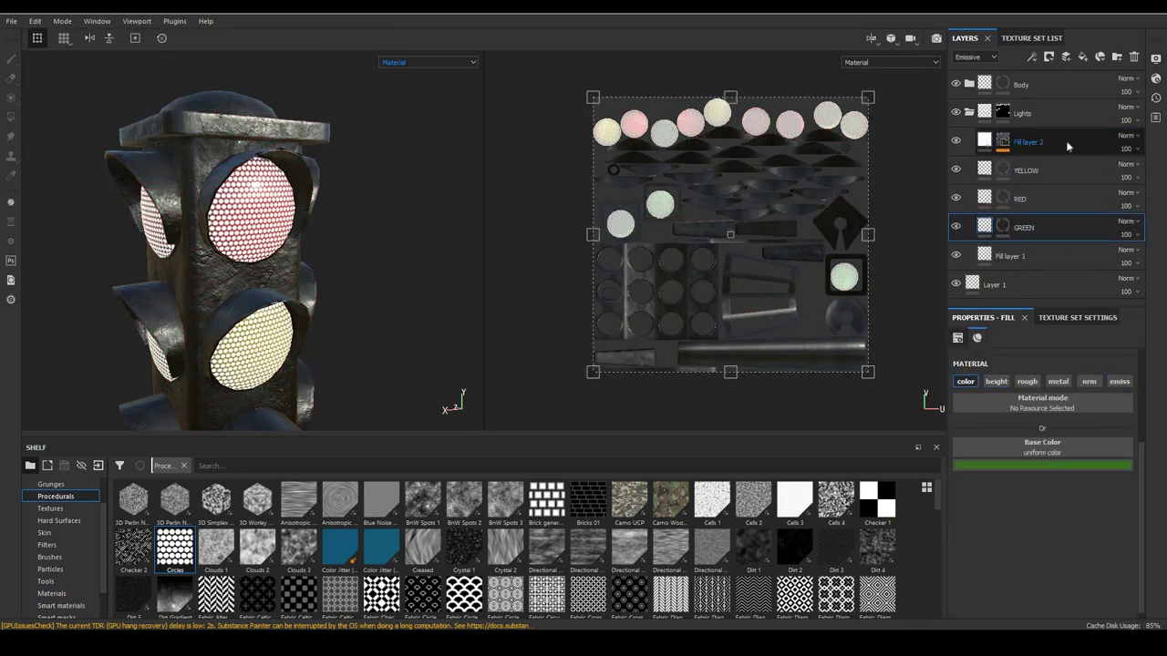
Set Fill layer 2 to Linear Dodge and give the RED layer a red emissive glow
{"action": "left_click", "coordinate": [1127, 135]}
{"action": "left_click", "coordinate": [1105, 239]}
{"action": "left_click", "coordinate": [987, 202]}
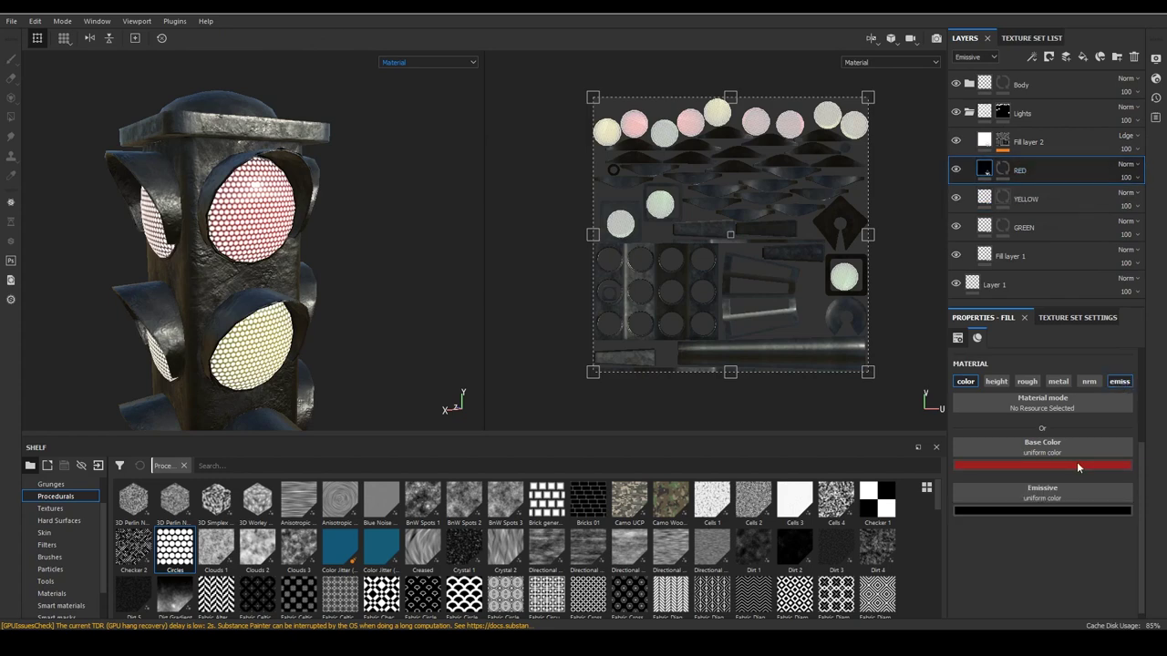
{"action": "left_click_drag", "start_coordinate": [1077, 467], "coordinate": [1045, 513]}
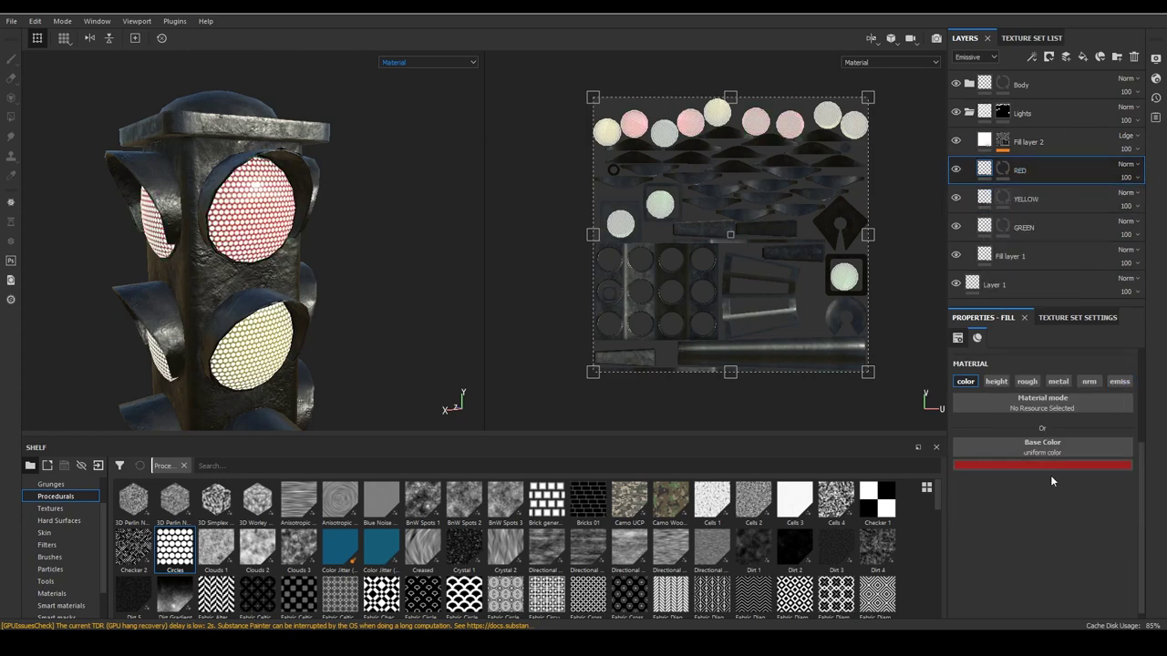
{"action": "left_click", "coordinate": [1003, 142]}
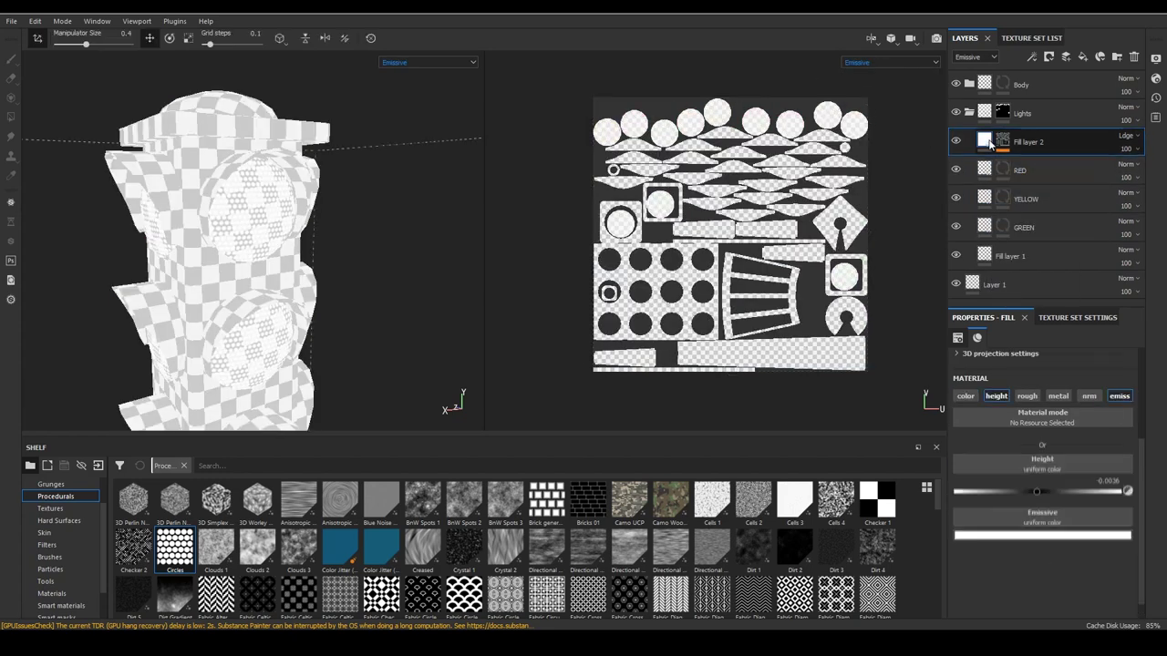
Make Fill layer 2's emissive colour red and add a paint effect above Circles in its mask
{"action": "left_click", "coordinate": [989, 264]}
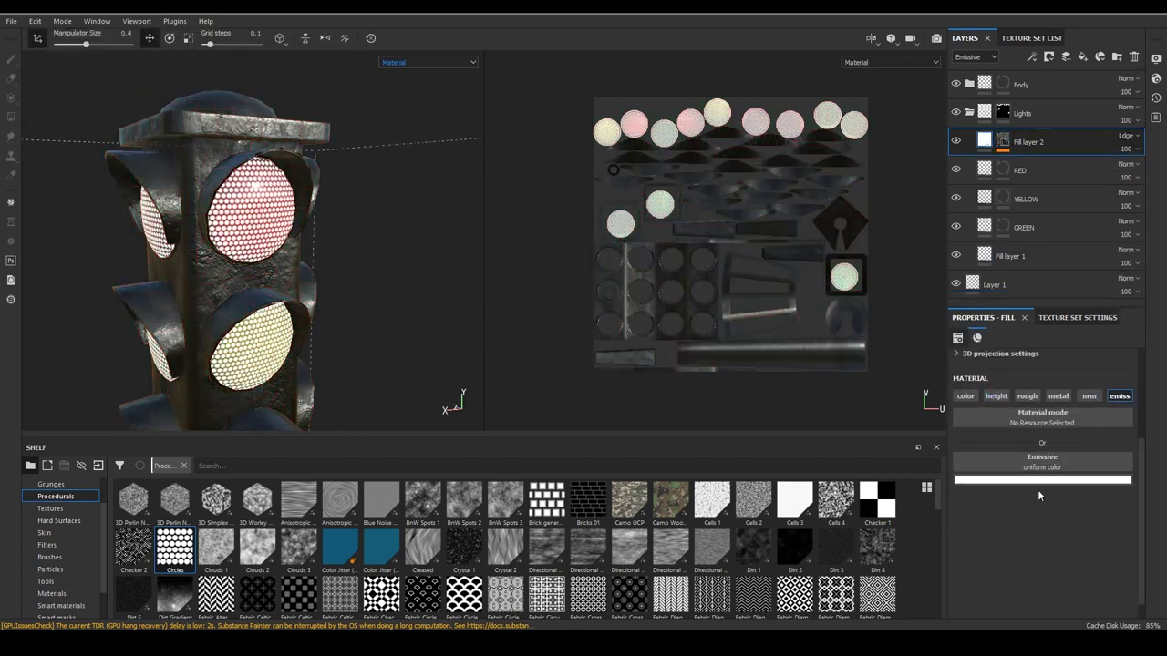
{"action": "left_click", "coordinate": [1041, 479]}
{"action": "left_click", "coordinate": [1055, 523]}
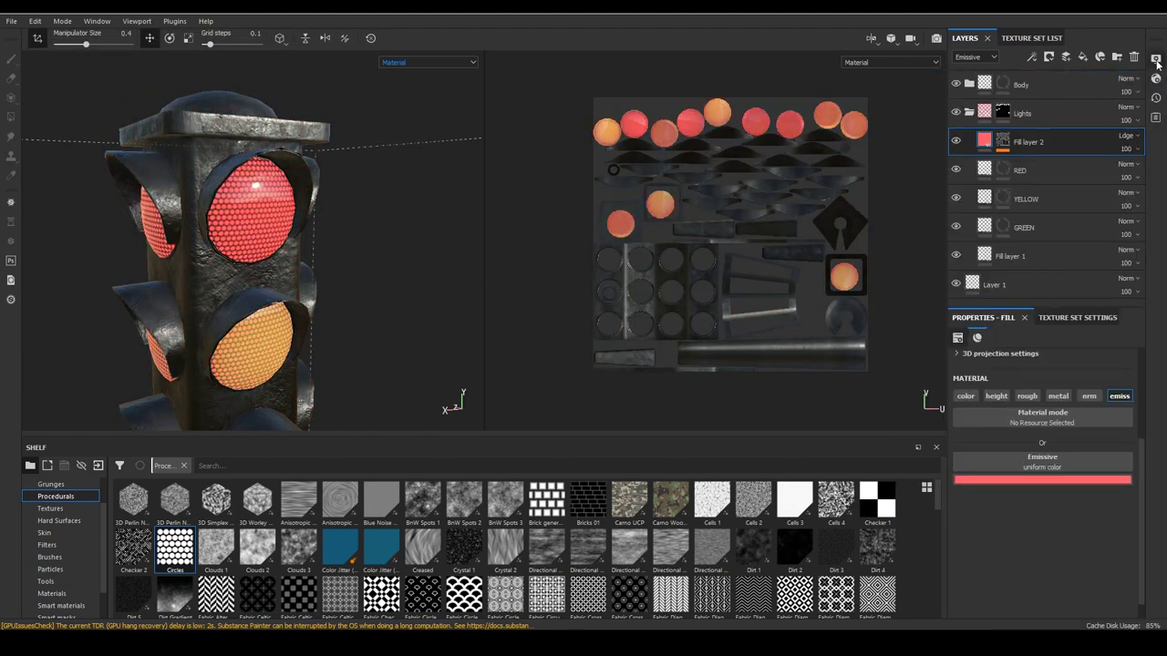
{"action": "left_click", "coordinate": [1003, 141]}
{"action": "left_click", "coordinate": [1046, 89]}
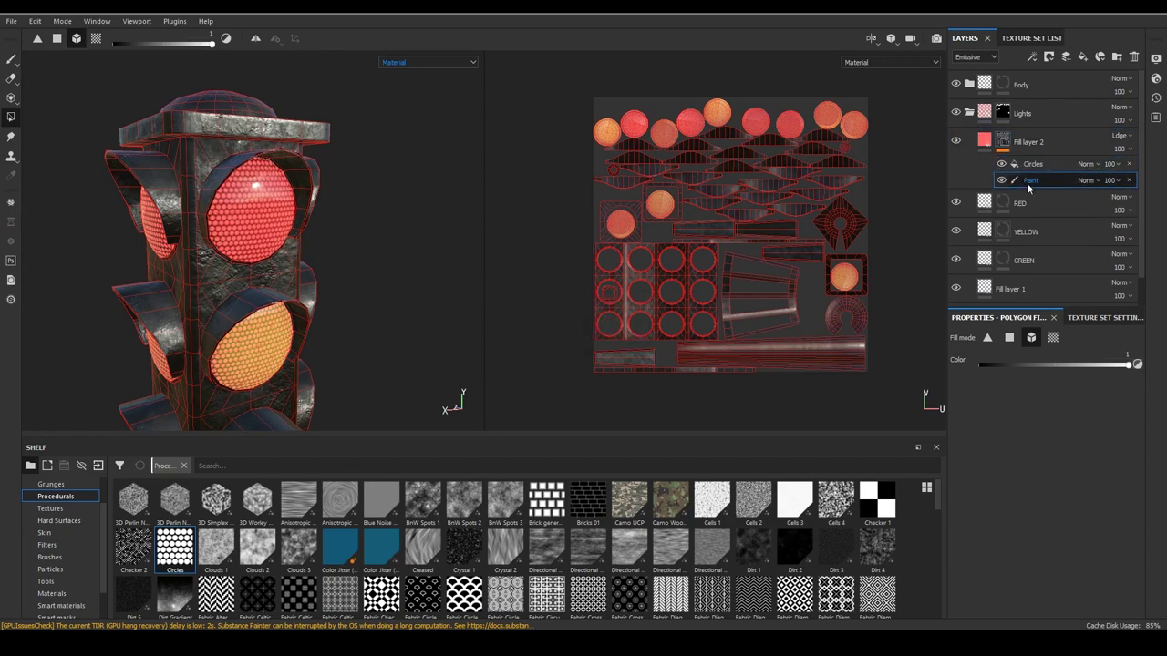
{"action": "left_click_drag", "start_coordinate": [1030, 179], "coordinate": [1030, 162]}
Reframe the whole traffic light and set Fill layer 2's emissive colour to near white
{"action": "left_click_drag", "start_coordinate": [130, 177], "coordinate": [242, 281], "text": "alt"}
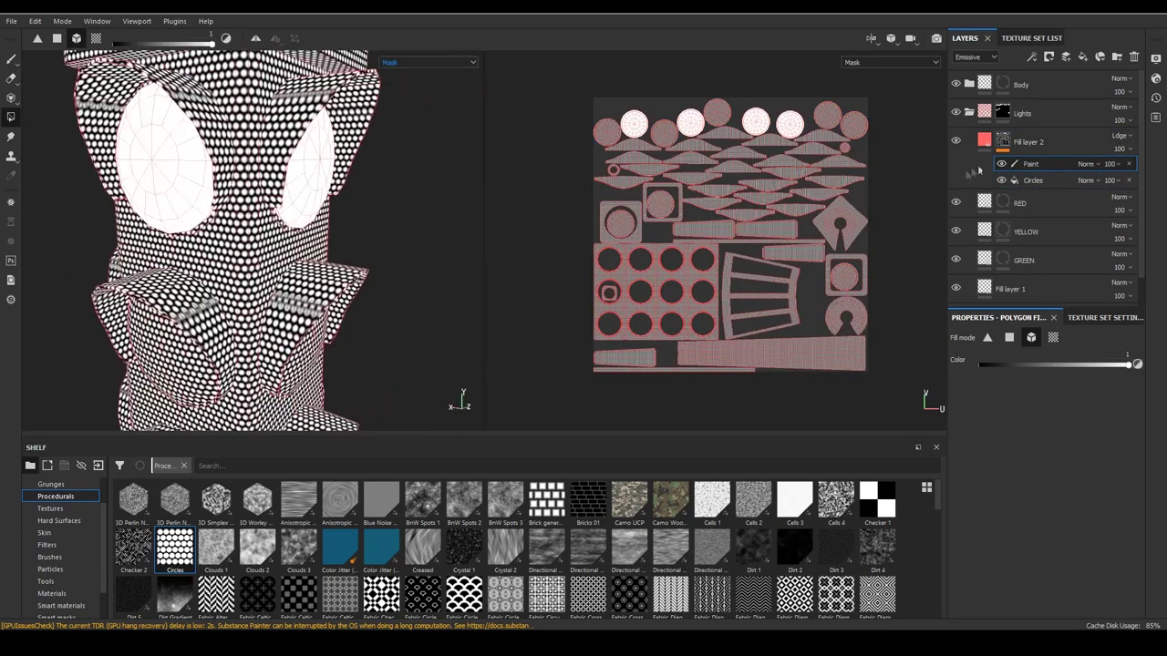
{"action": "right_click_drag", "start_coordinate": [242, 282], "coordinate": [242, 192], "text": "alt"}
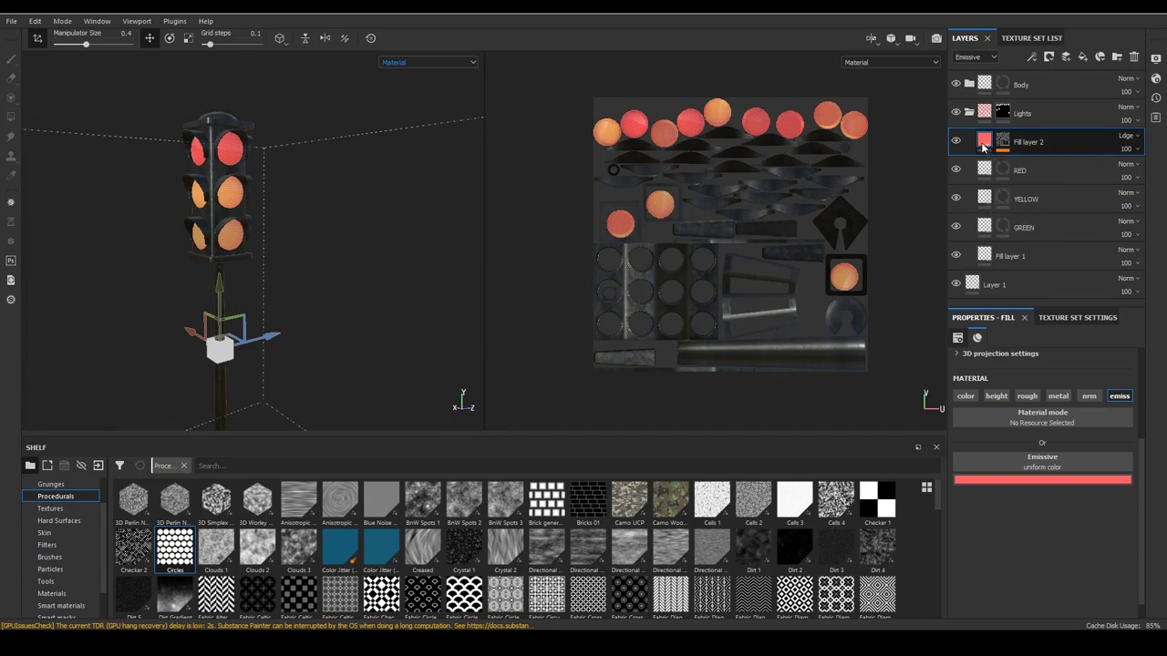
{"action": "key", "text": "ctrl+d"}
{"action": "key", "text": "ctrl+z"}
{"action": "left_click_drag", "start_coordinate": [1027, 517], "coordinate": [1003, 504]}
{"action": "left_click", "coordinate": [1035, 463]}
Add a paint effect to Fill layer 2's mask using polygon fill, framed on the three lenses
{"action": "right_click", "coordinate": [1002, 138]}
{"action": "left_click", "coordinate": [1048, 155]}
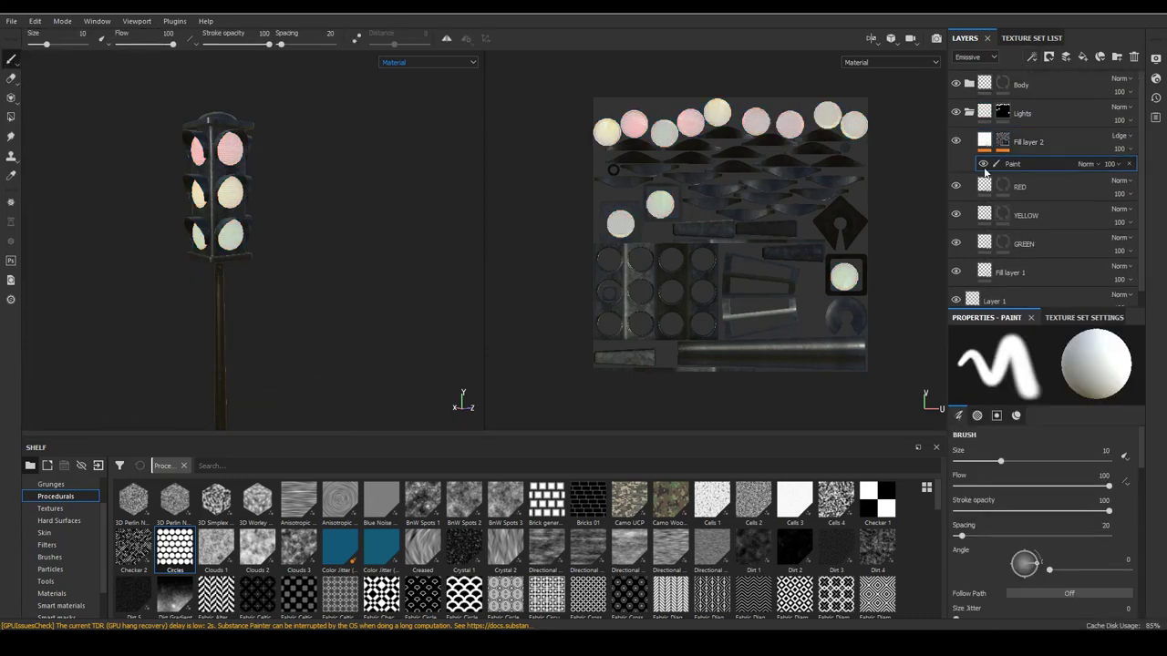
{"action": "key", "text": "4"}
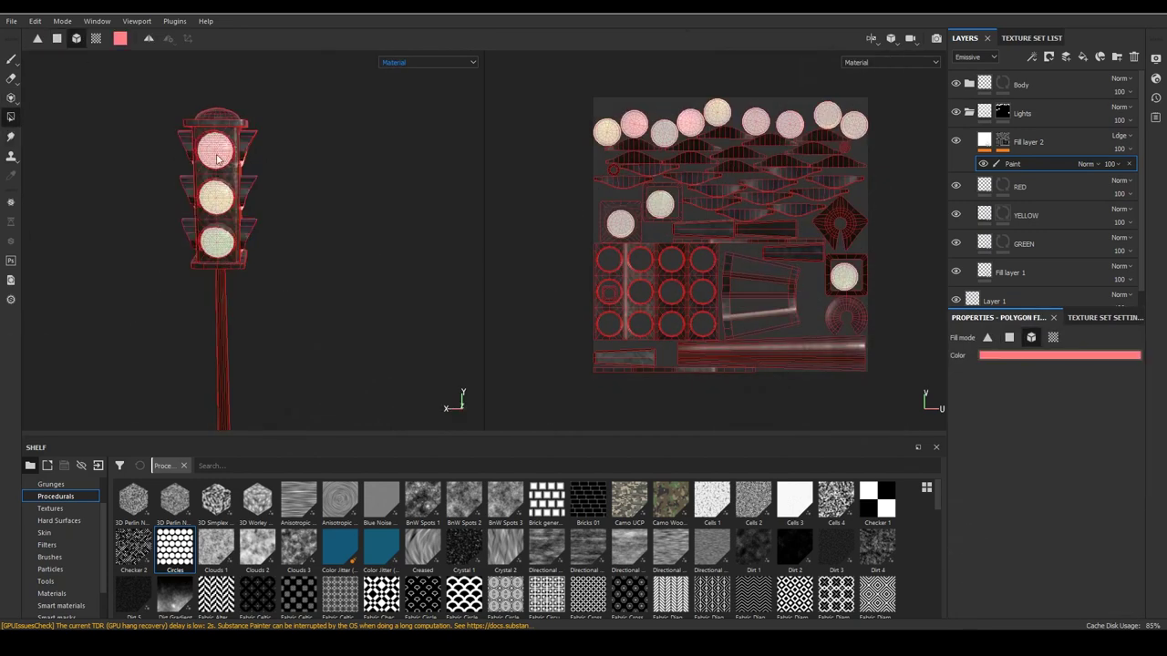
{"action": "scroll", "coordinate": [143, 167], "scroll_direction": "up", "scroll_amount": 5}
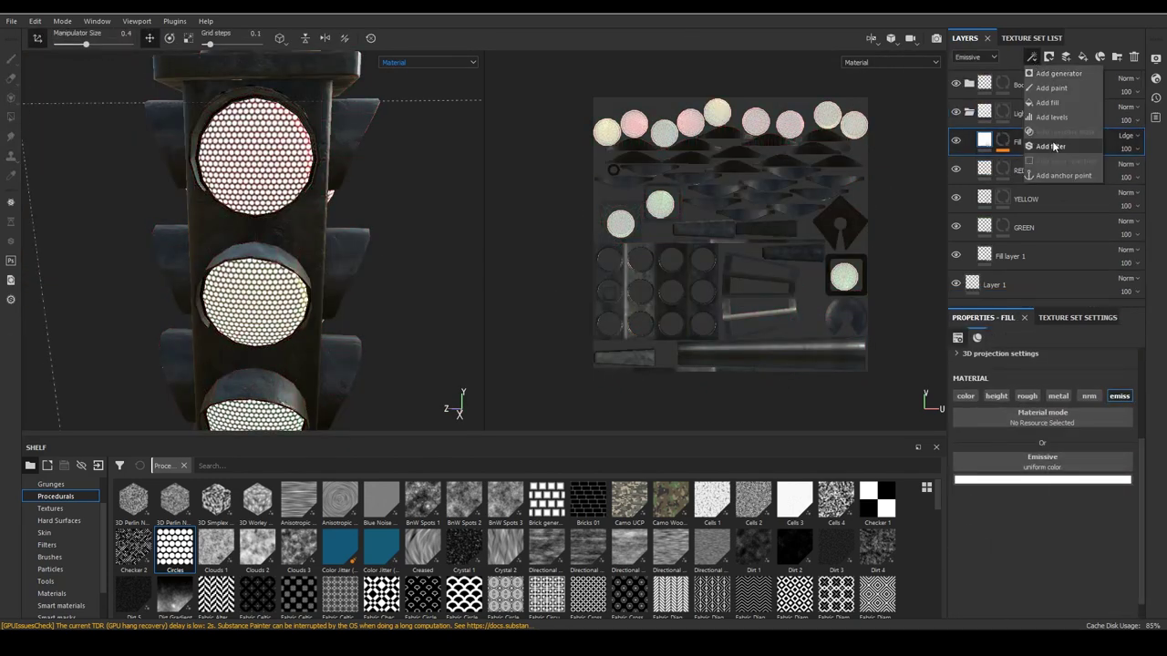
{"action": "left_click", "coordinate": [1048, 87]}
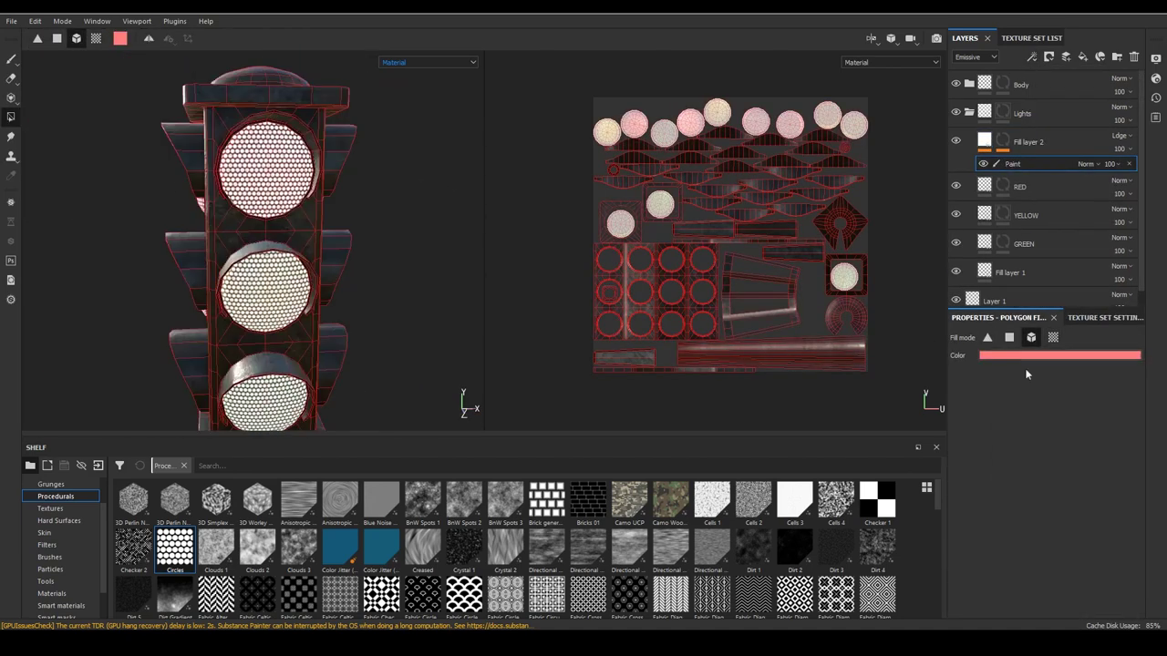
{"action": "left_click_drag", "start_coordinate": [174, 550], "coordinate": [1093, 168]}
{"action": "left_click", "coordinate": [1027, 181]}
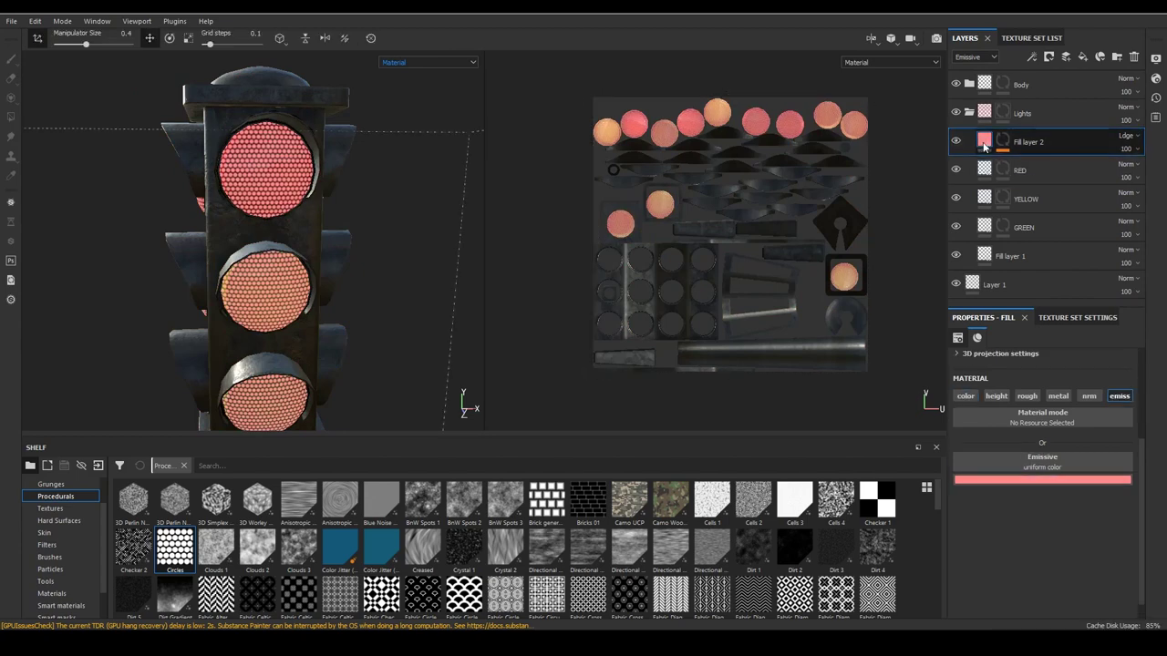
Make the copied layer glow yellow, move its paint effect above Circles, and set Circles to Multiply
{"action": "left_click_drag", "start_coordinate": [1106, 597], "coordinate": [1103, 588]}
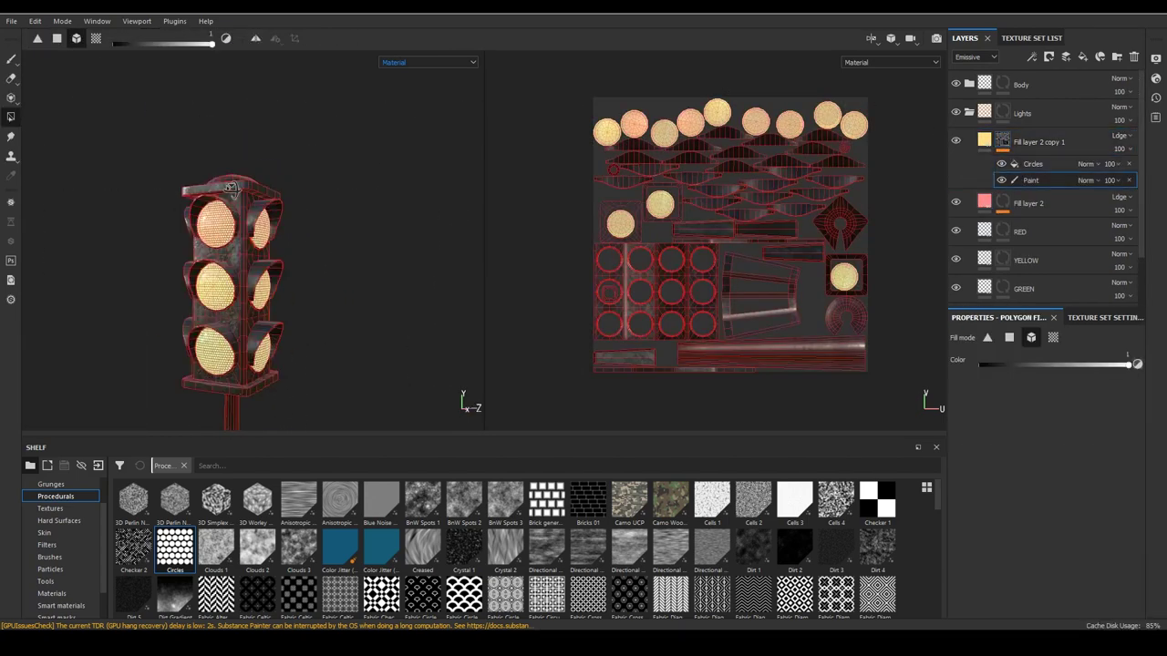
{"action": "key", "text": "x"}
{"action": "key", "text": "m"}
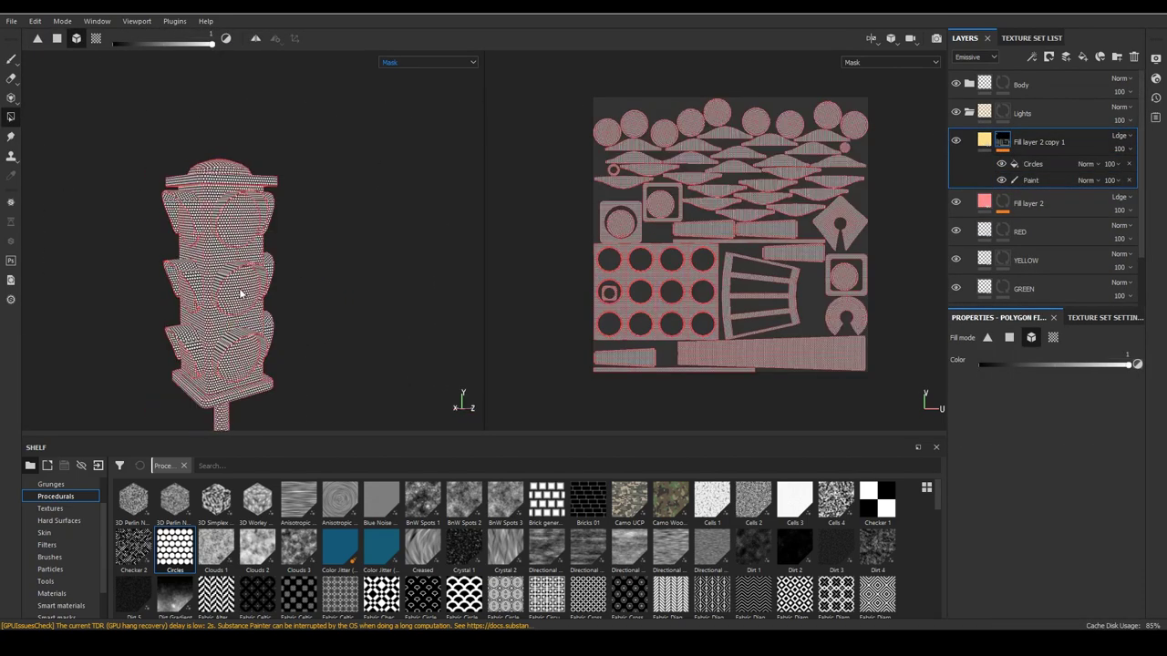
{"action": "left_click_drag", "start_coordinate": [1030, 179], "coordinate": [1037, 162]}
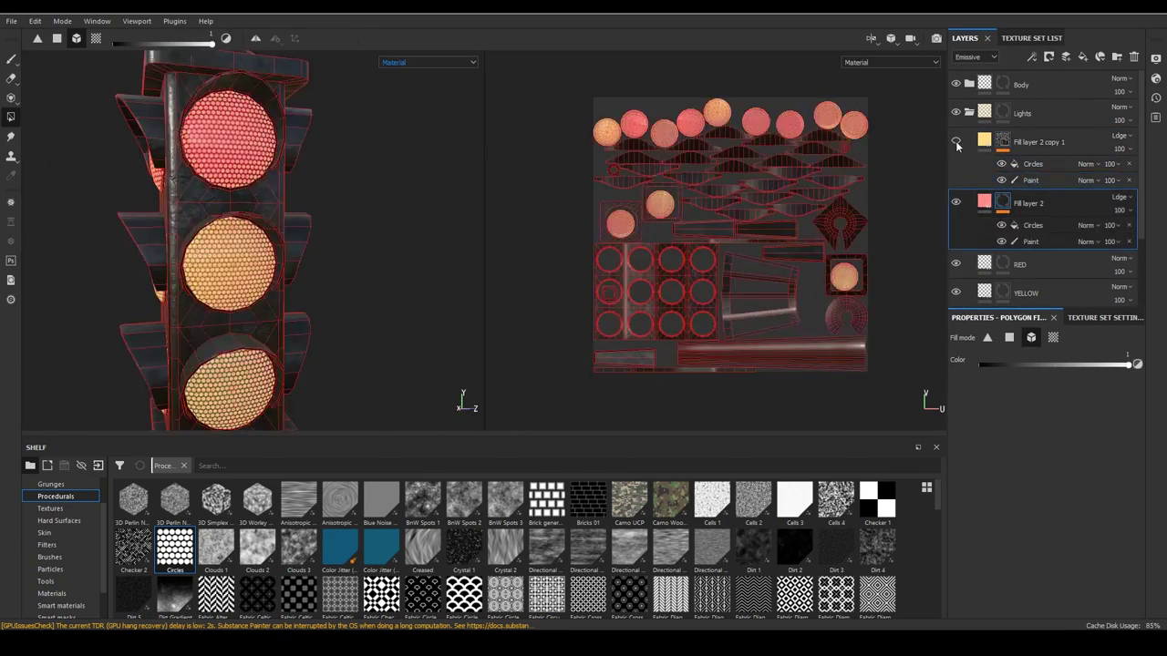
{"action": "left_click", "coordinate": [1093, 226]}
{"action": "left_click", "coordinate": [1092, 283]}
{"action": "left_click_drag", "start_coordinate": [1032, 163], "coordinate": [1037, 164]}
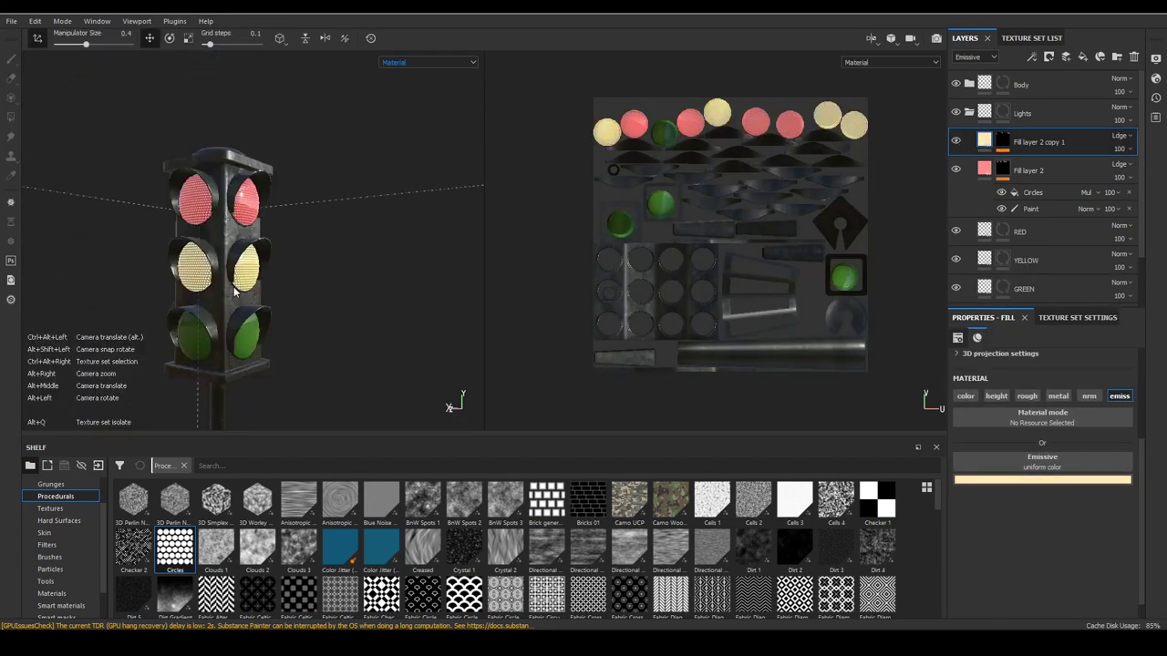
Duplicate the yellow glow layer and polygon-fill the lower lenses into its mask
{"action": "key", "text": "ctrl+d"}
{"action": "left_click", "coordinate": [1032, 181]}
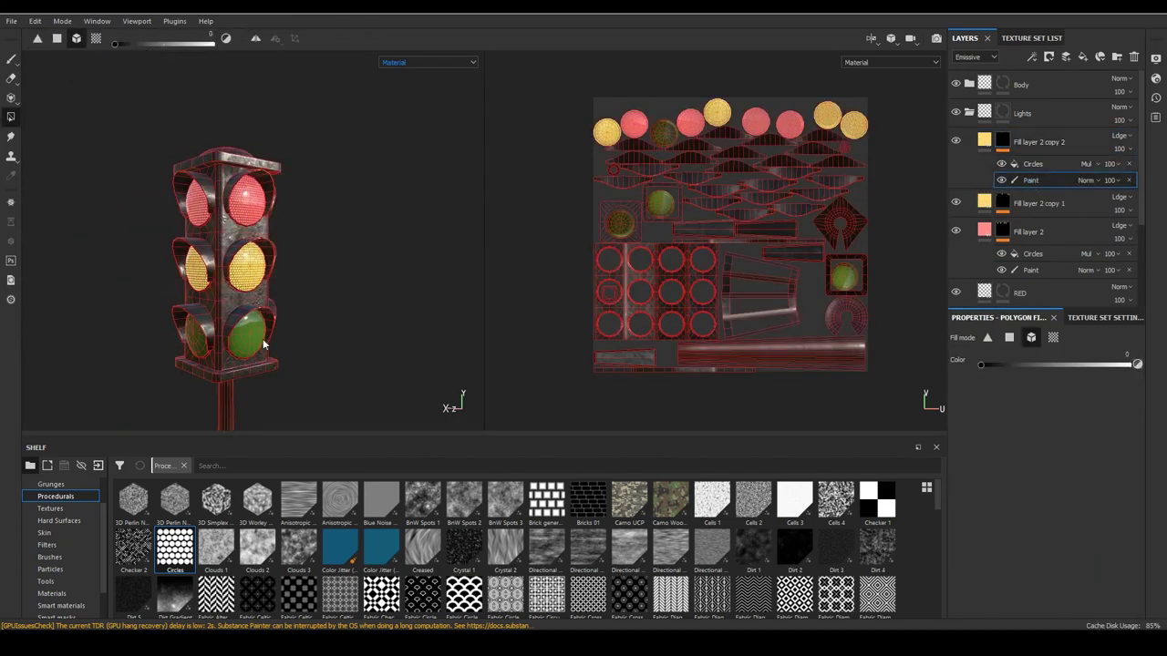
{"action": "key", "text": "m"}
{"action": "left_click", "coordinate": [253, 317]}
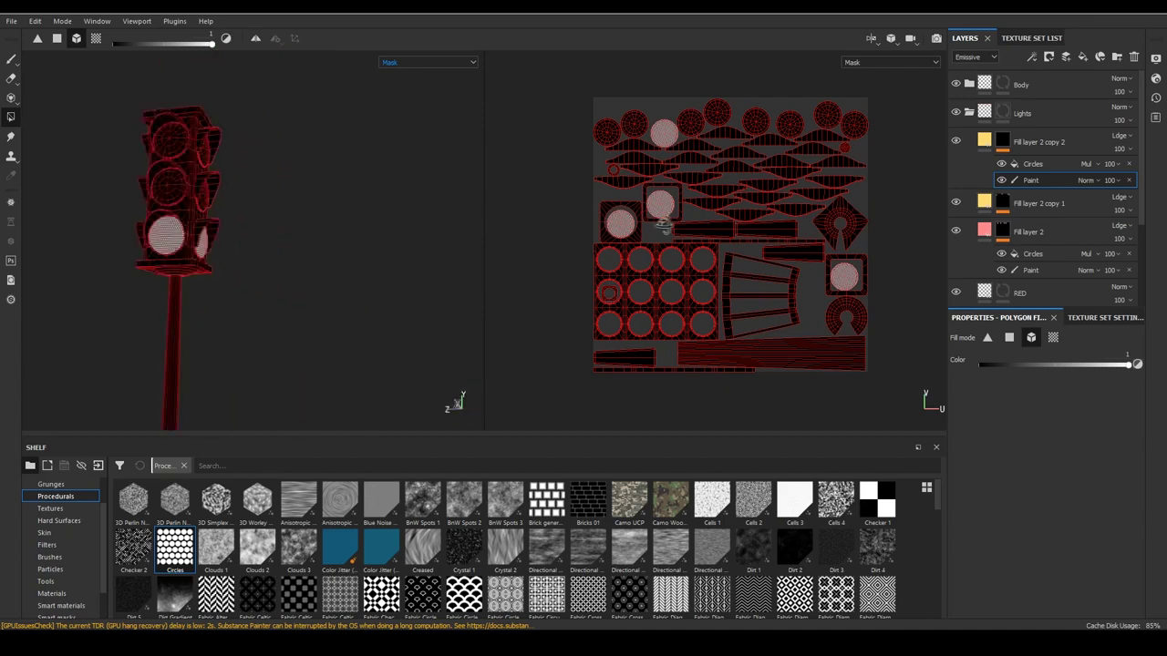